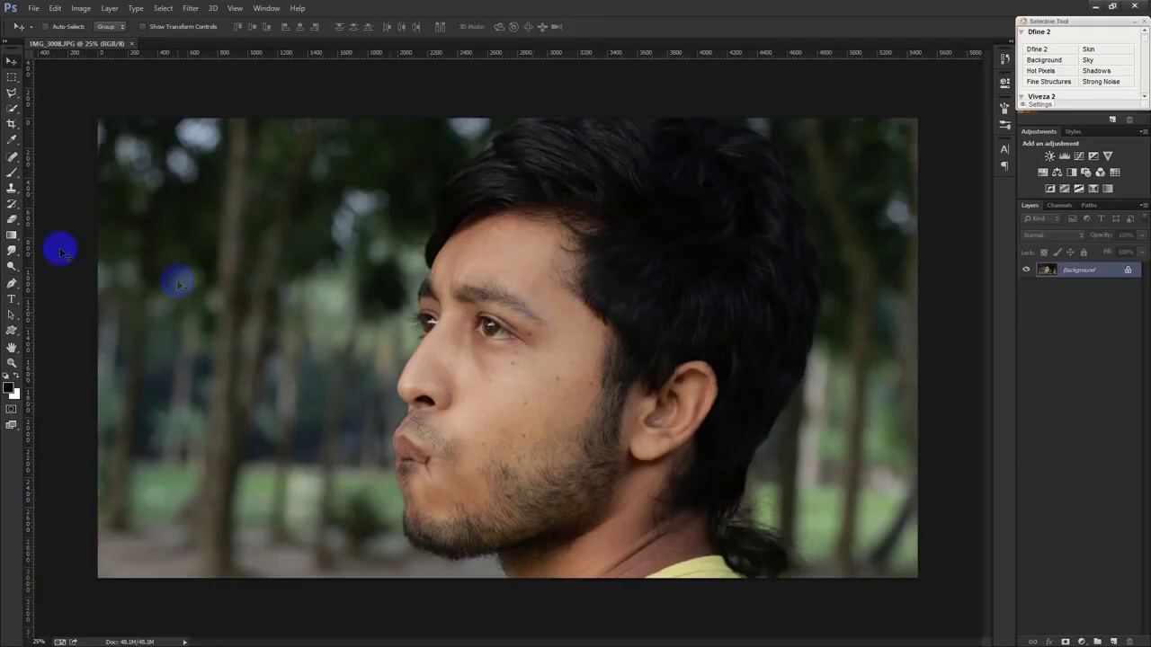
Heal the blemishes under the eye and on the face with the Spot Healing Brush
click(13, 157)
drag(489, 324, 604, 301)
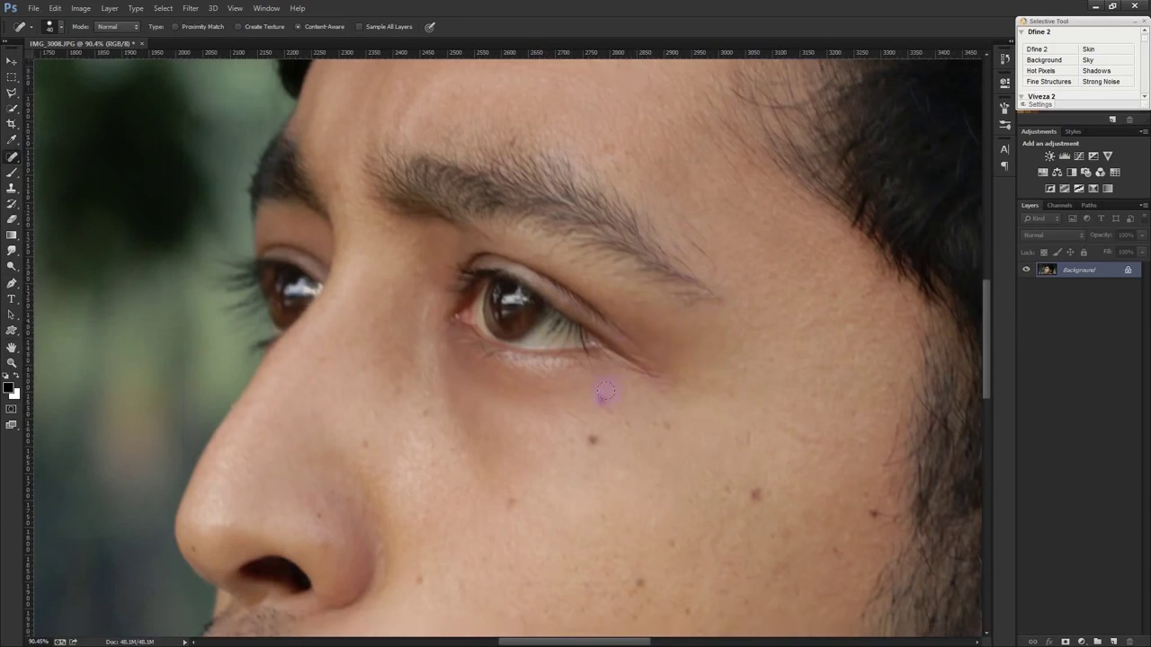
scroll(368, 379, down, 2)
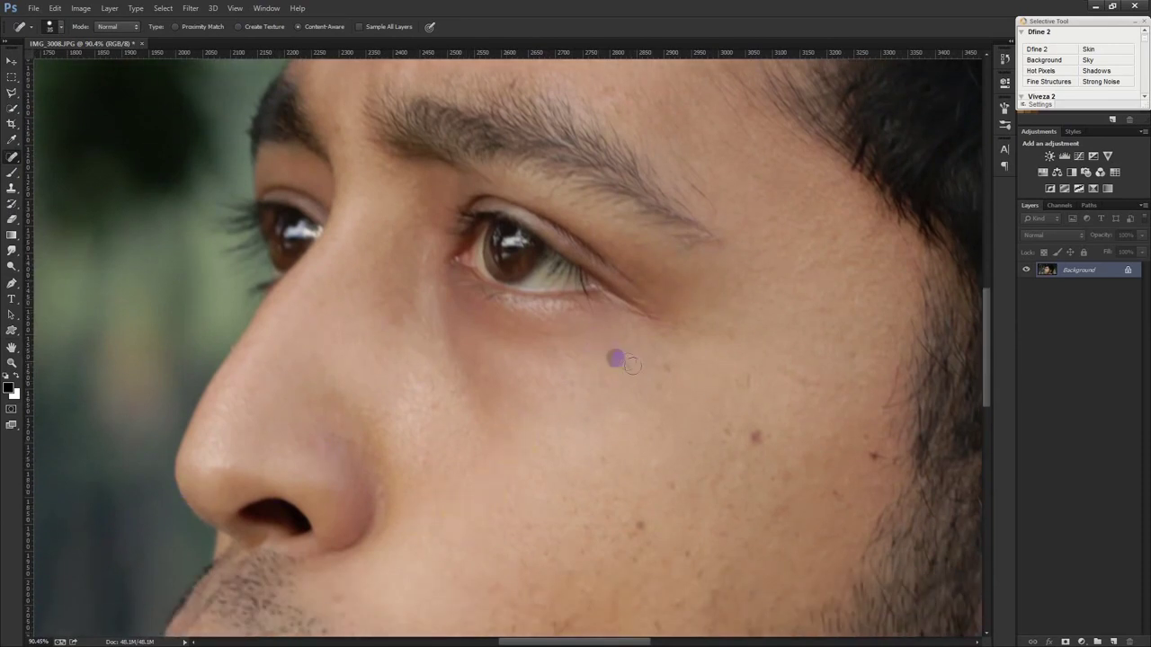
scroll(642, 465, down, 1)
scroll(690, 485, down, 1)
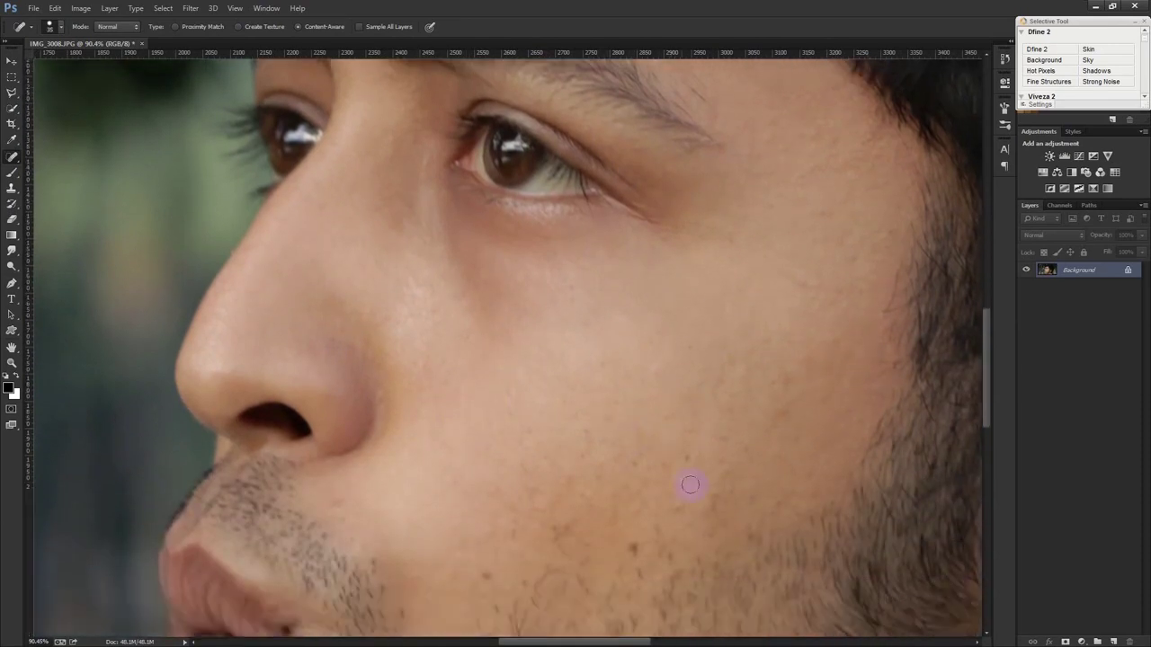
scroll(527, 368, down, 1)
scroll(527, 368, down, 5)
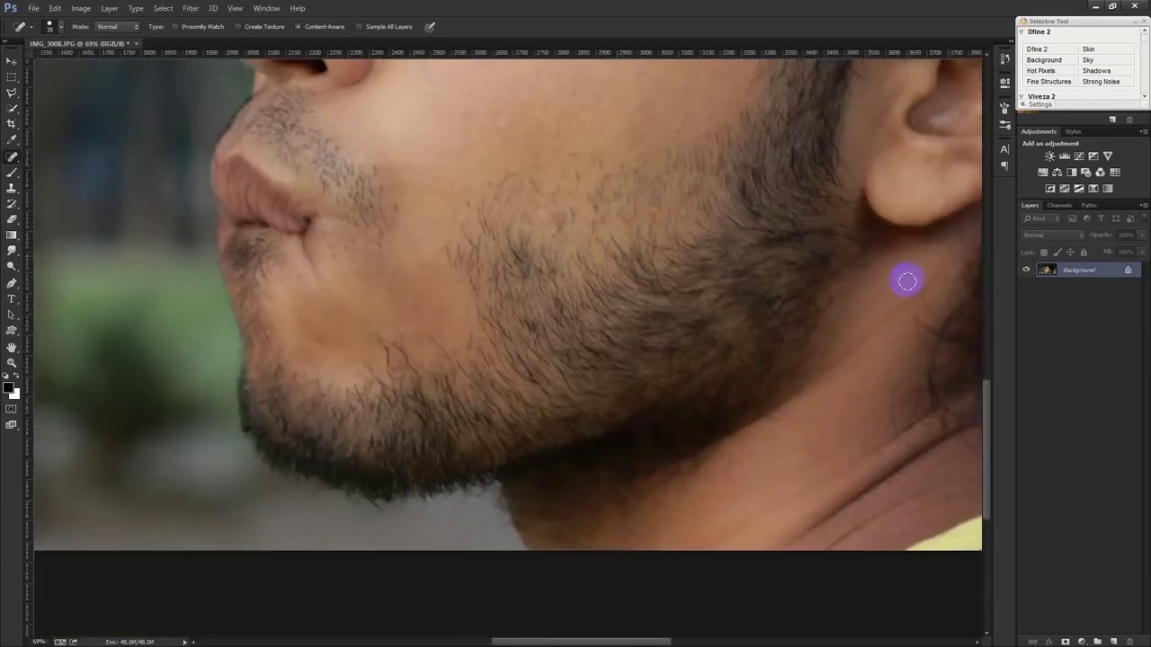
scroll(729, 315, down, 3)
scroll(711, 330, down, 2)
scroll(522, 336, up, 2)
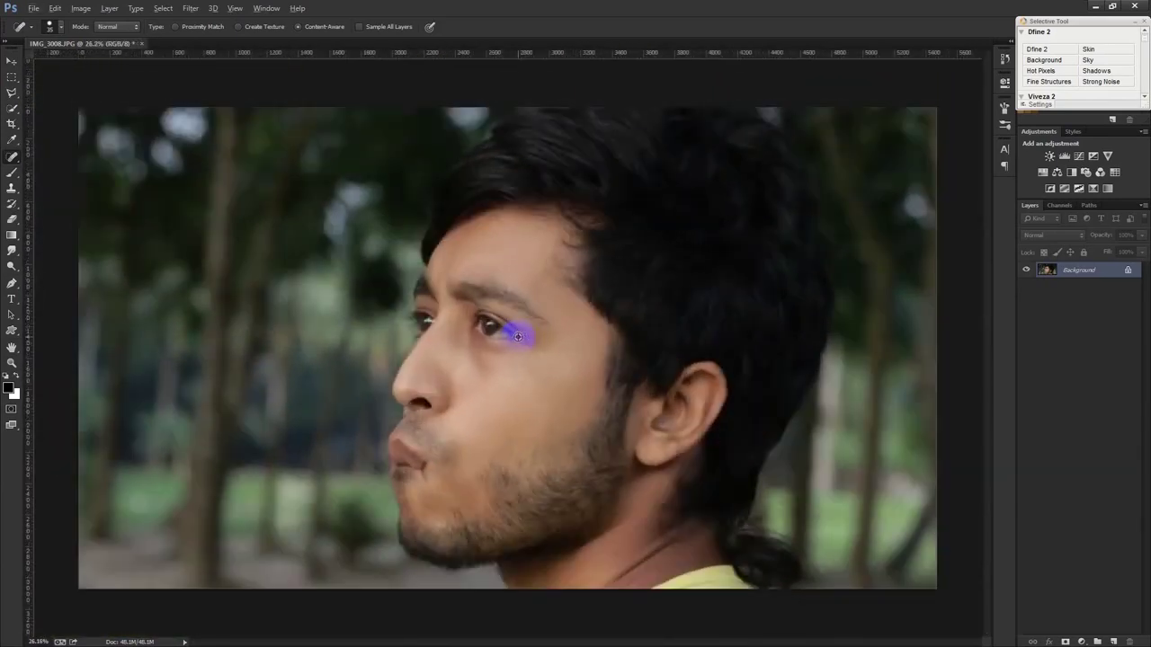
click(9, 61)
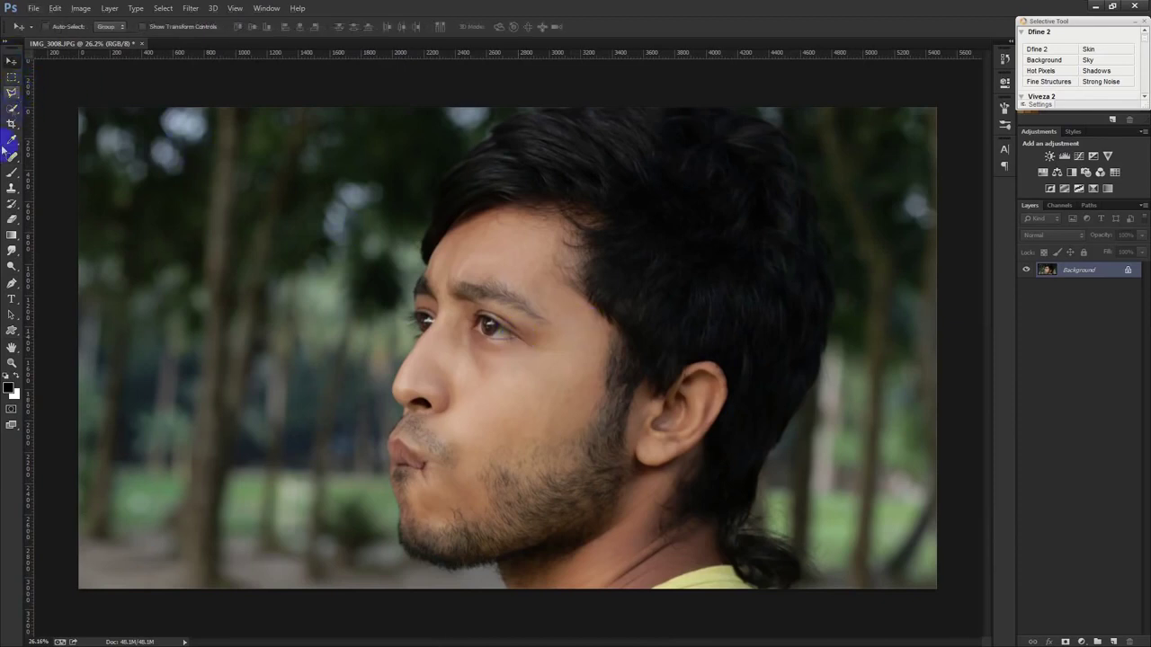
Apply Image > Adjustments > Shadows/Highlights with the Shadows Amount set to 10%
click(13, 282)
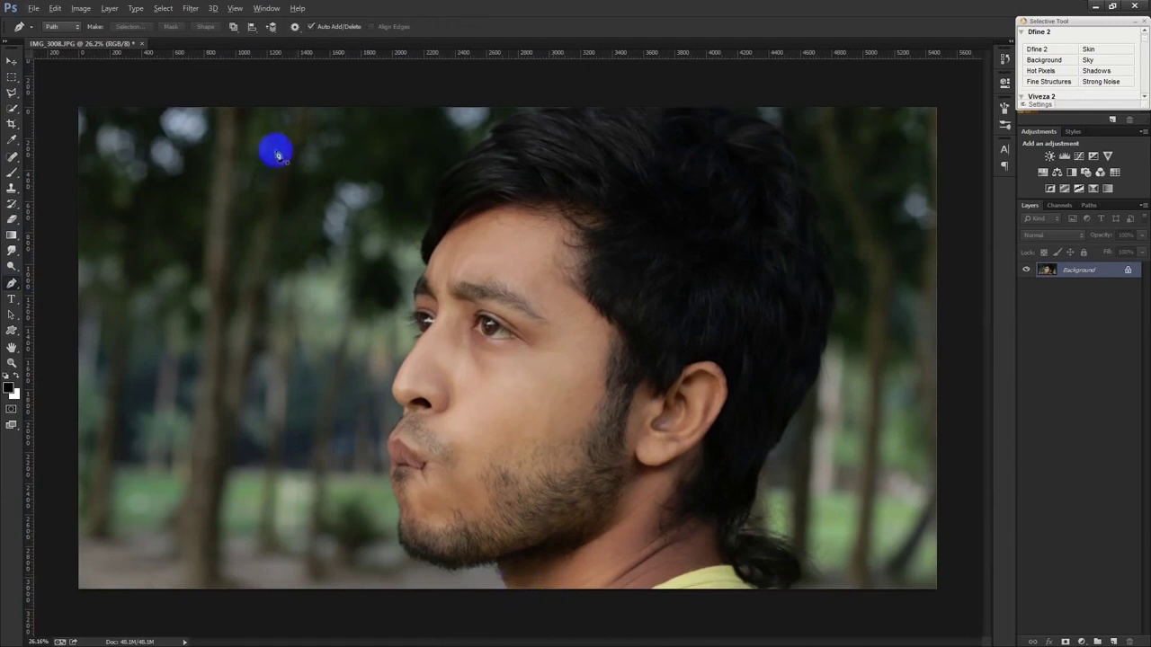
click(80, 9)
mouse_move(98, 39)
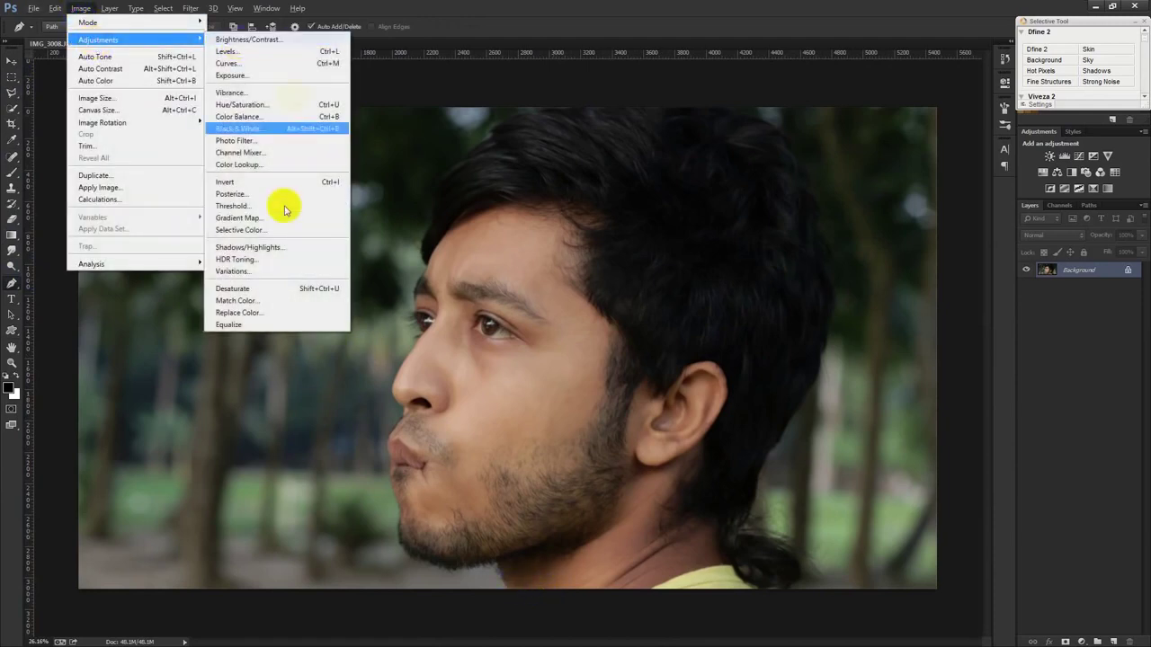
click(267, 254)
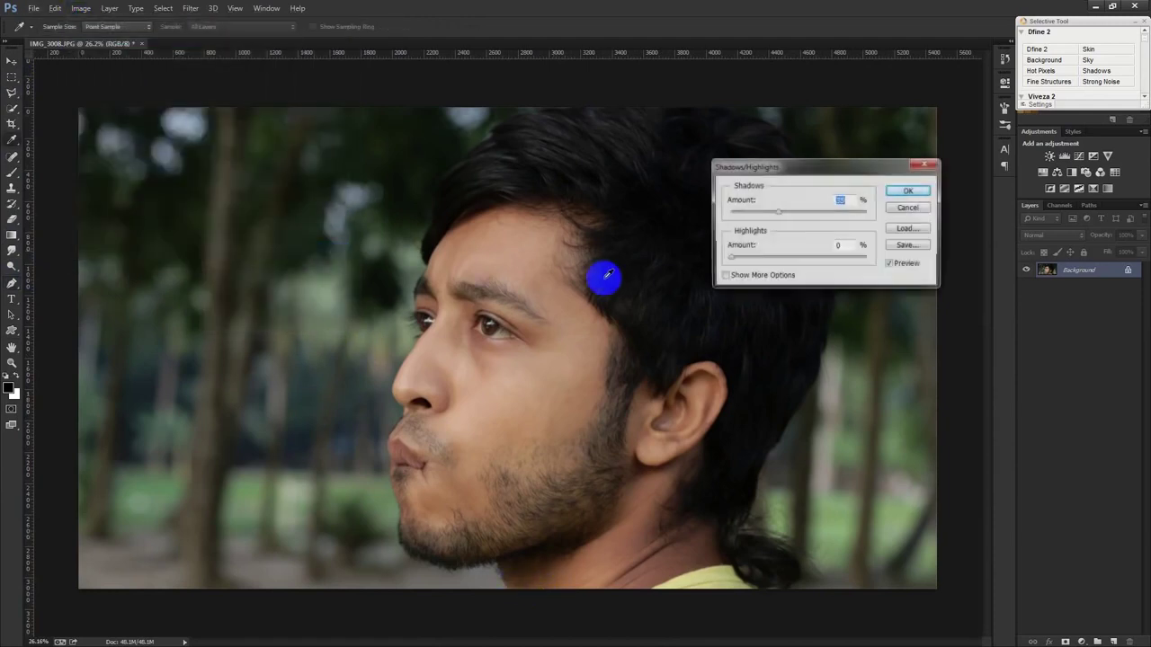
drag(771, 213, 761, 215)
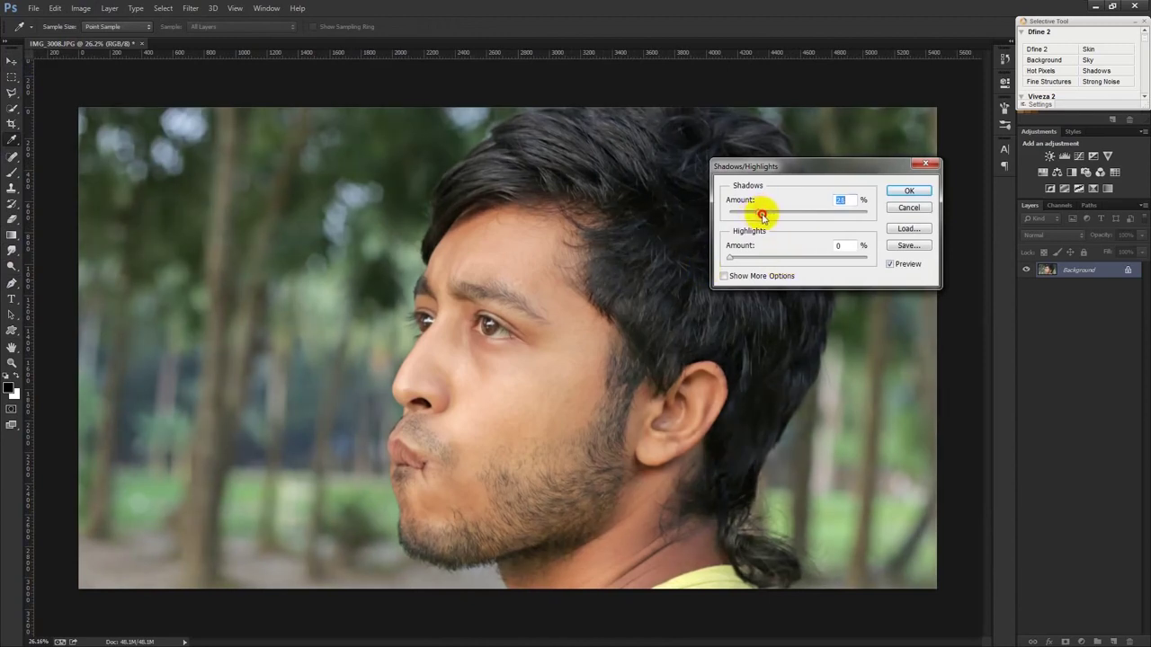
drag(749, 216, 761, 216)
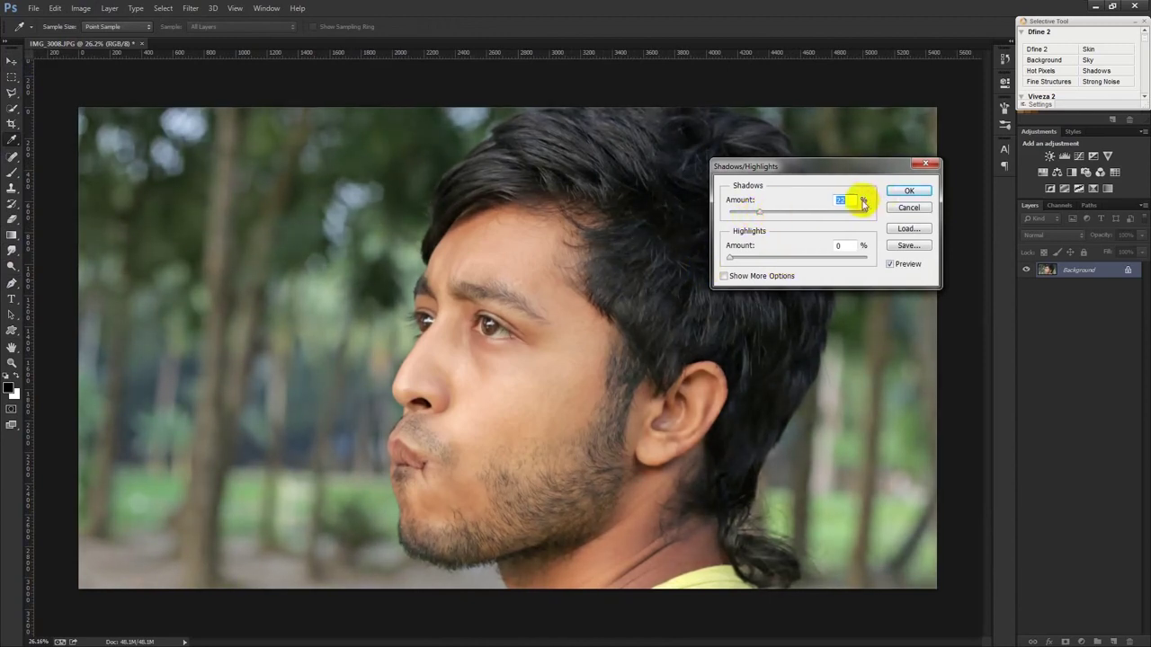
text(10)
click(908, 191)
Start a Pen path at the image bottom and trace up under the chin
key(p)
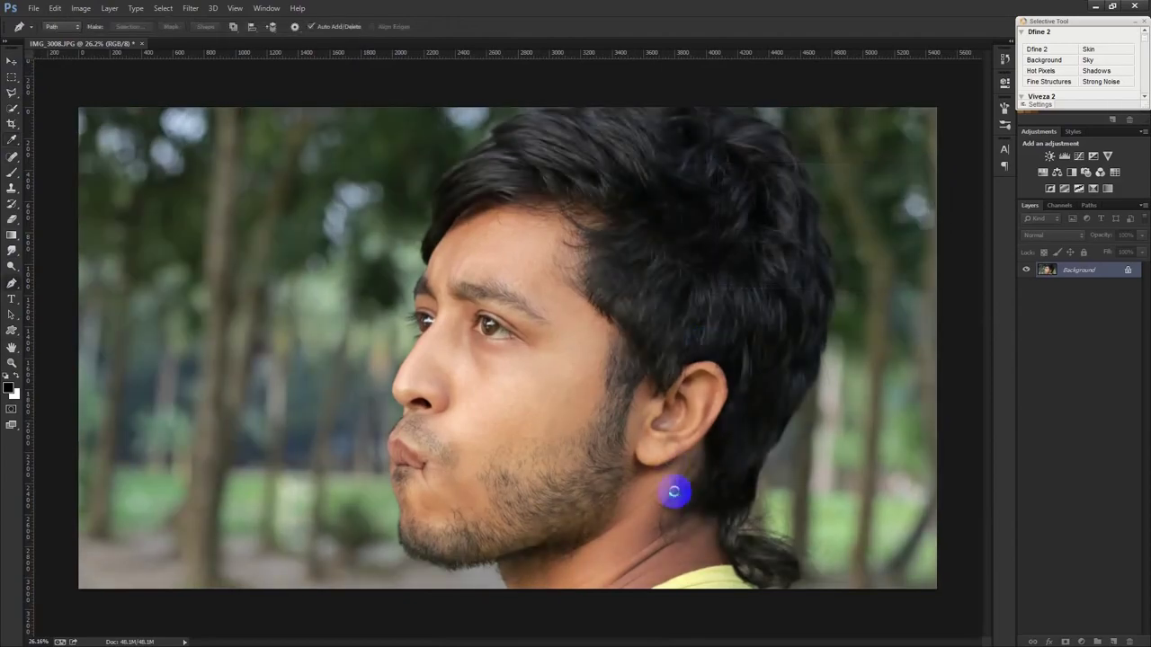
scroll(513, 603, up, 5)
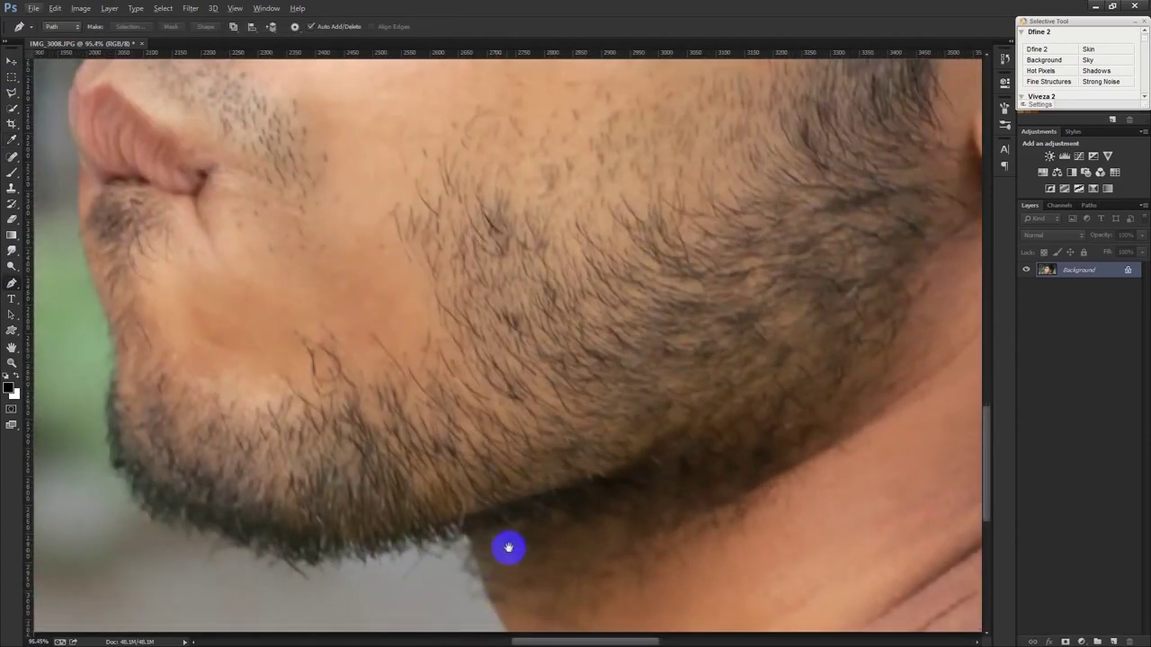
drag(508, 549, 535, 405)
scroll(534, 498, up, 2)
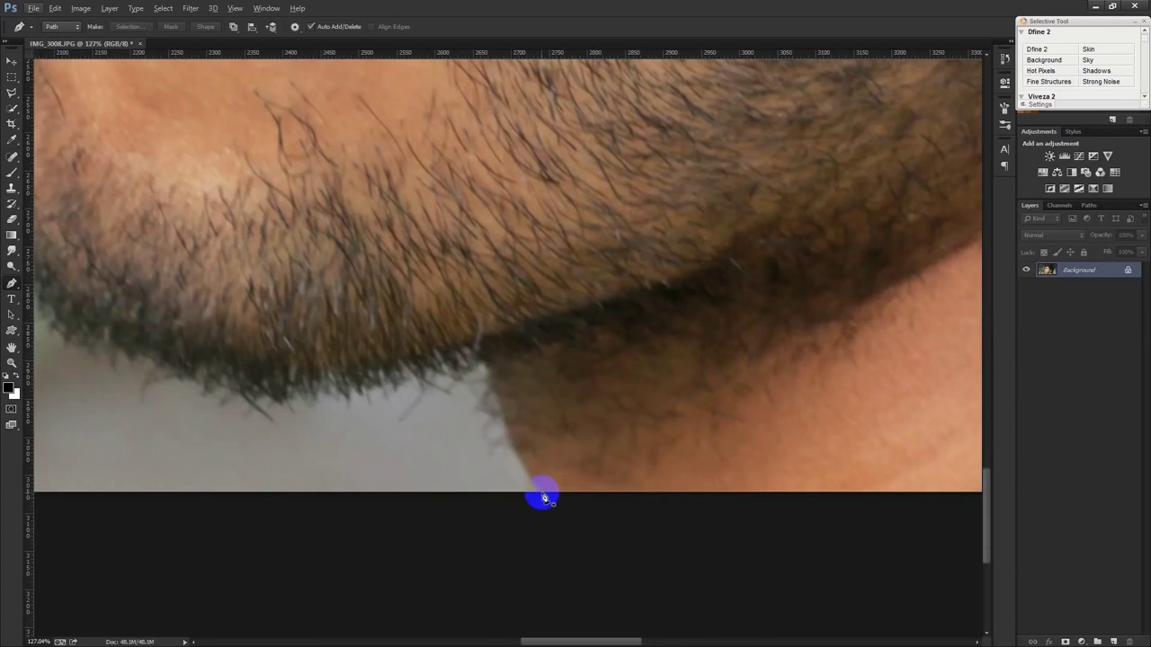
click(544, 494)
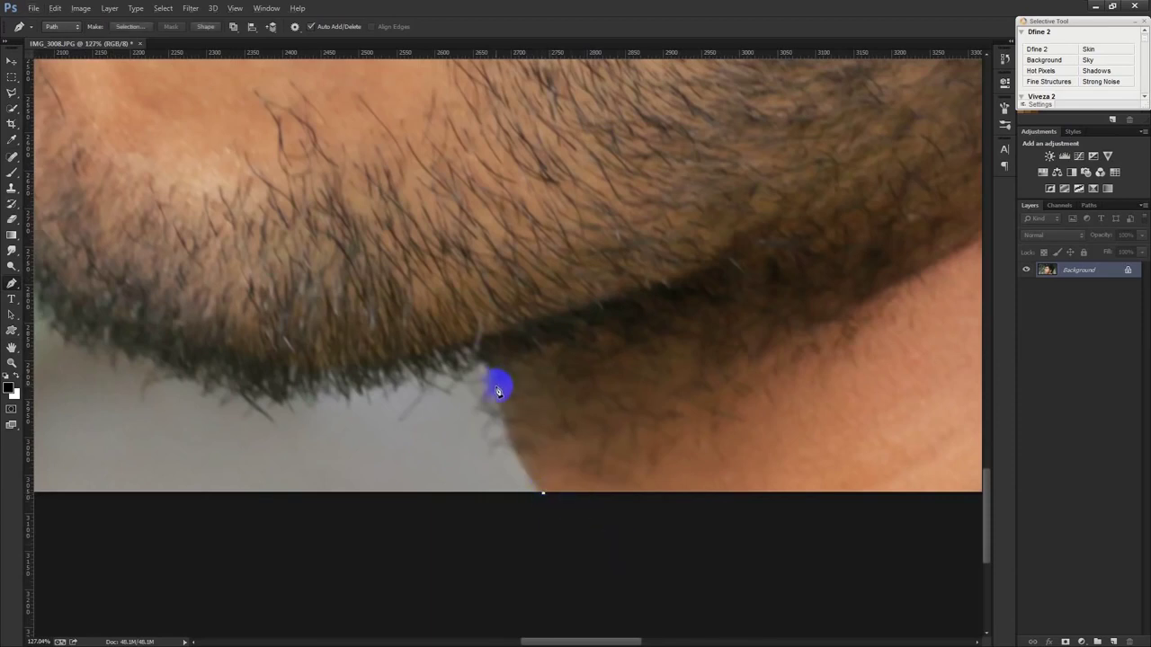
drag(489, 338, 506, 389)
mouse_move(256, 402)
mouse_down()
mouse_move(455, 372)
mouse_move(545, 527)
mouse_move(464, 329)
mouse_up()
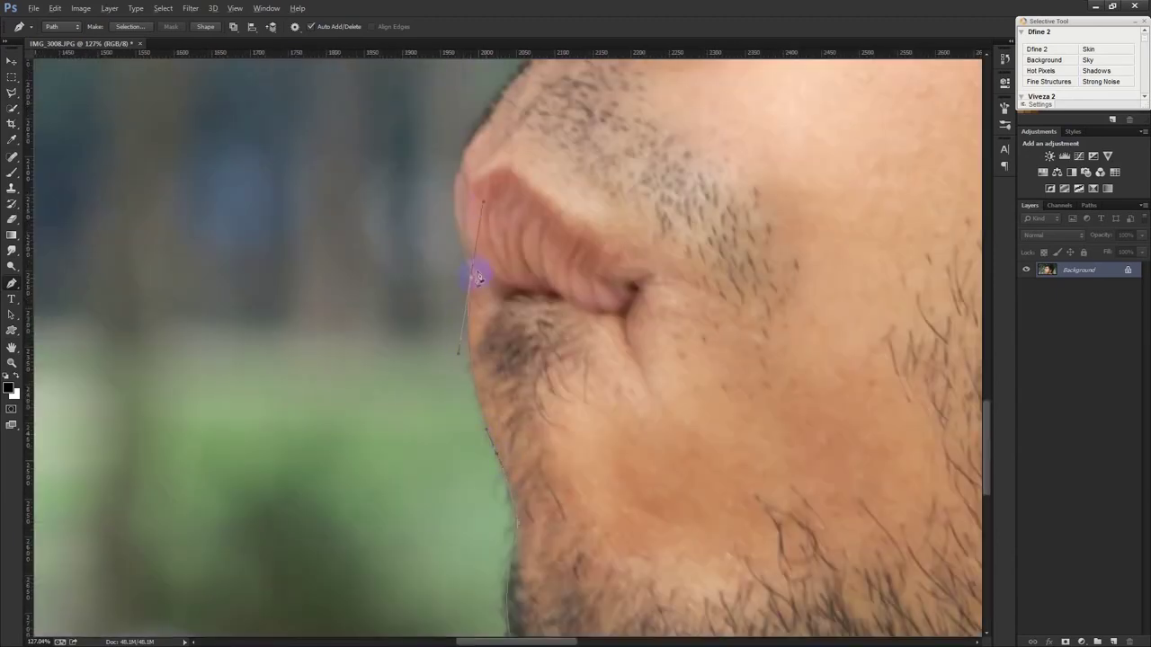
scroll(479, 277, up, 3)
scroll(553, 185, up, 5)
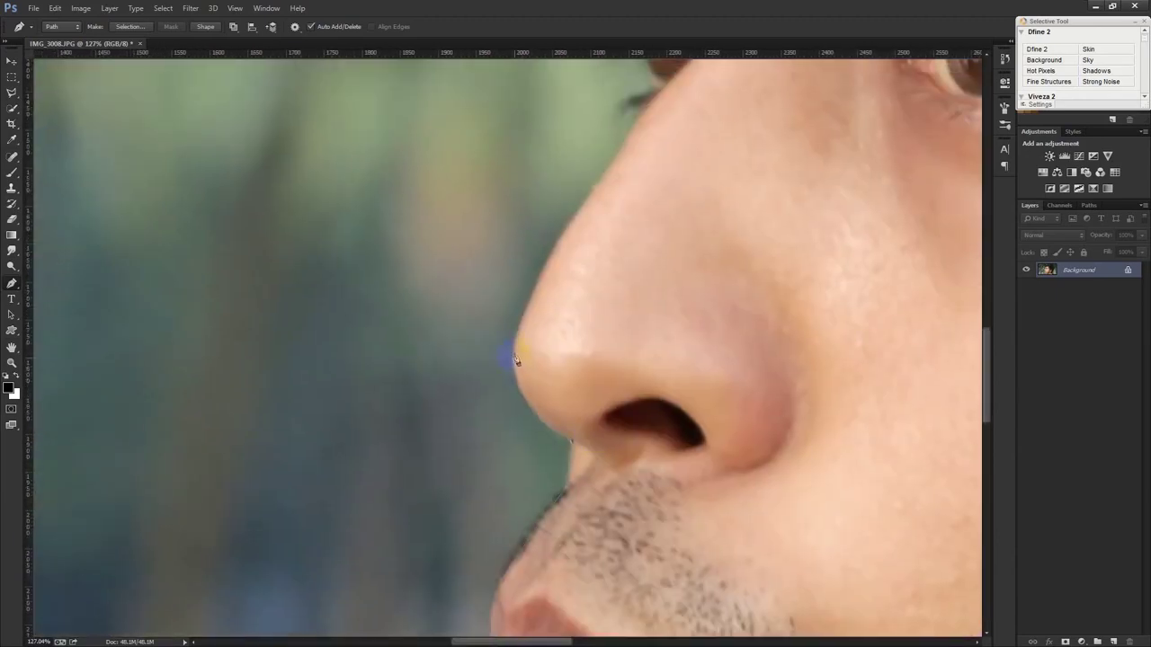
drag(567, 250, 562, 424)
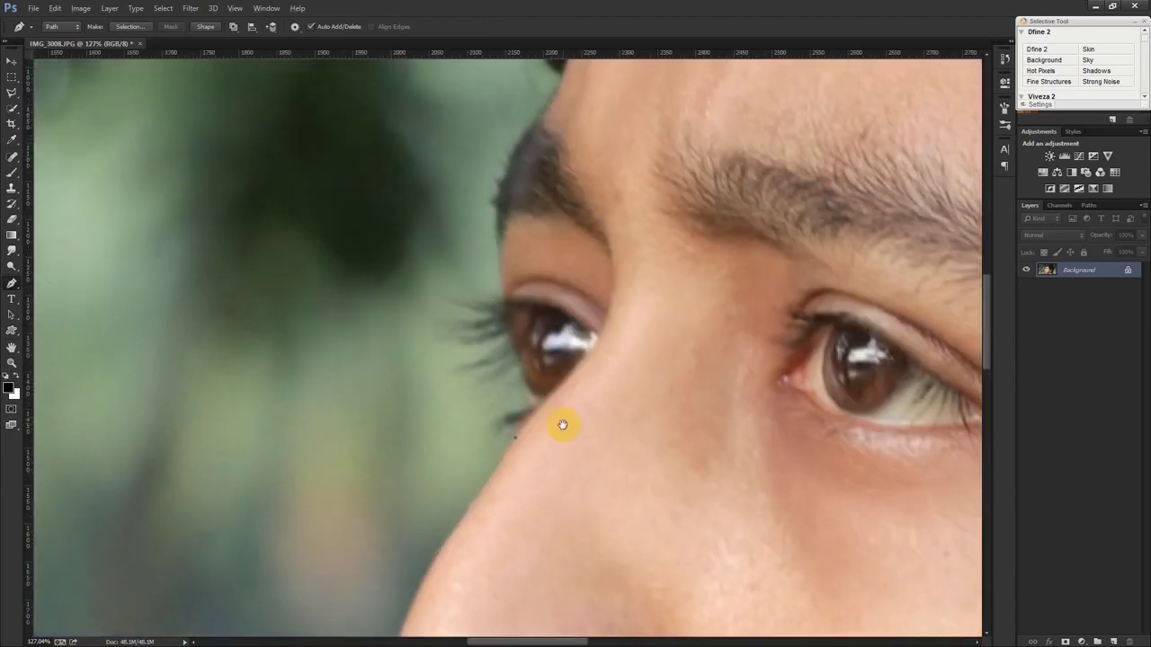
Continue the path over the brow, forehead, hair top and down the right hair edge
drag(503, 304, 460, 484)
click(457, 364)
click(488, 317)
drag(519, 262, 485, 501)
mouse_move(502, 345)
mouse_down()
mouse_move(724, 200)
mouse_move(411, 437)
mouse_up()
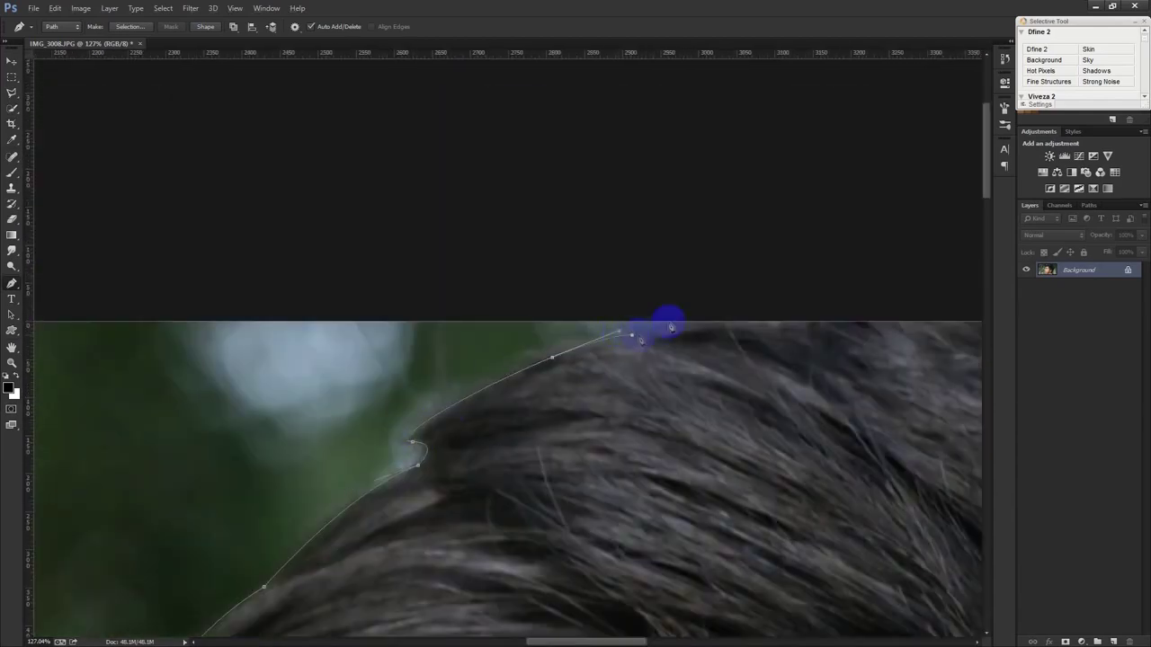
mouse_move(668, 318)
mouse_down()
mouse_move(539, 267)
mouse_move(729, 318)
mouse_up()
click(595, 276)
drag(890, 413, 824, 419)
mouse_move(753, 252)
mouse_down()
mouse_move(737, 334)
mouse_move(701, 251)
mouse_up()
mouse_move(710, 442)
mouse_down()
mouse_move(729, 415)
mouse_move(651, 488)
mouse_move(737, 116)
mouse_up()
mouse_move(693, 270)
mouse_down()
mouse_move(674, 311)
mouse_move(627, 325)
mouse_up()
Close the outline around the neck hair curl and load it as a selection
scroll(627, 325, down, 3)
scroll(575, 180, down, 3)
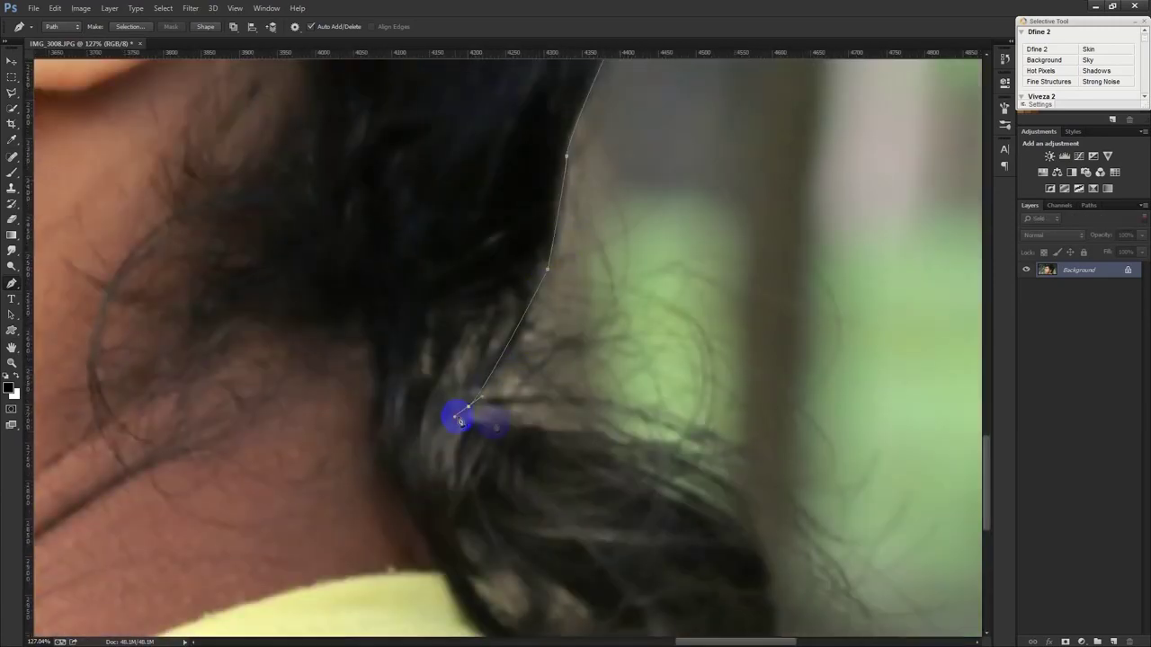
scroll(450, 417, down, 5)
drag(597, 411, 567, 432)
scroll(567, 432, down, 4)
scroll(539, 462, down, 1)
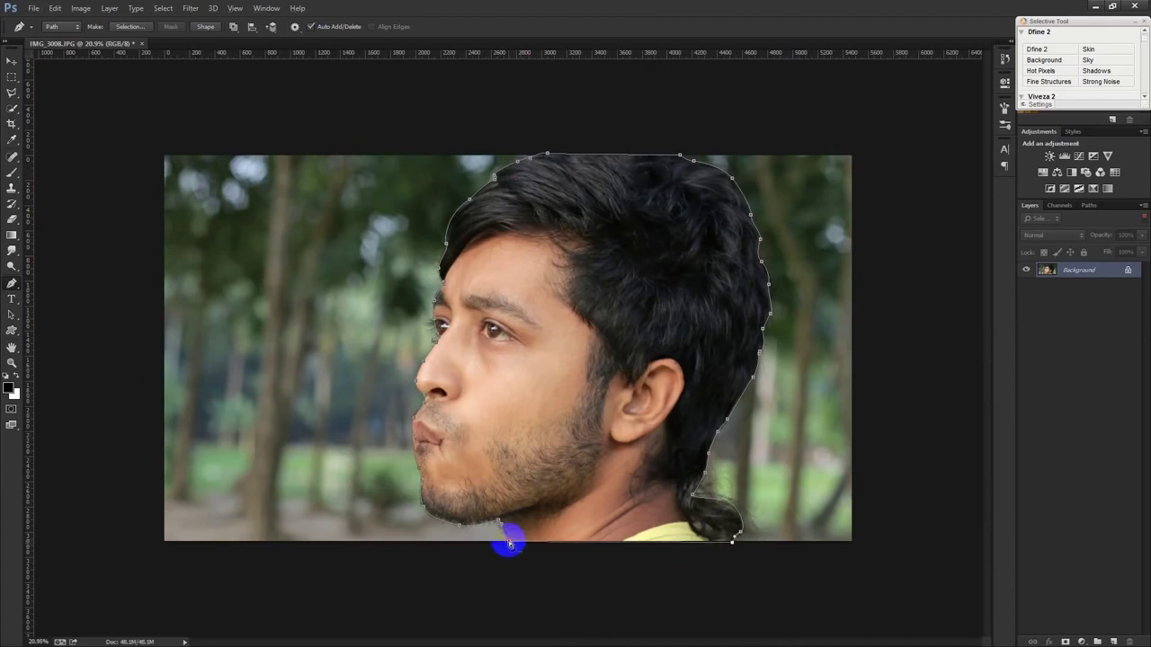
key(ctrl+Return)
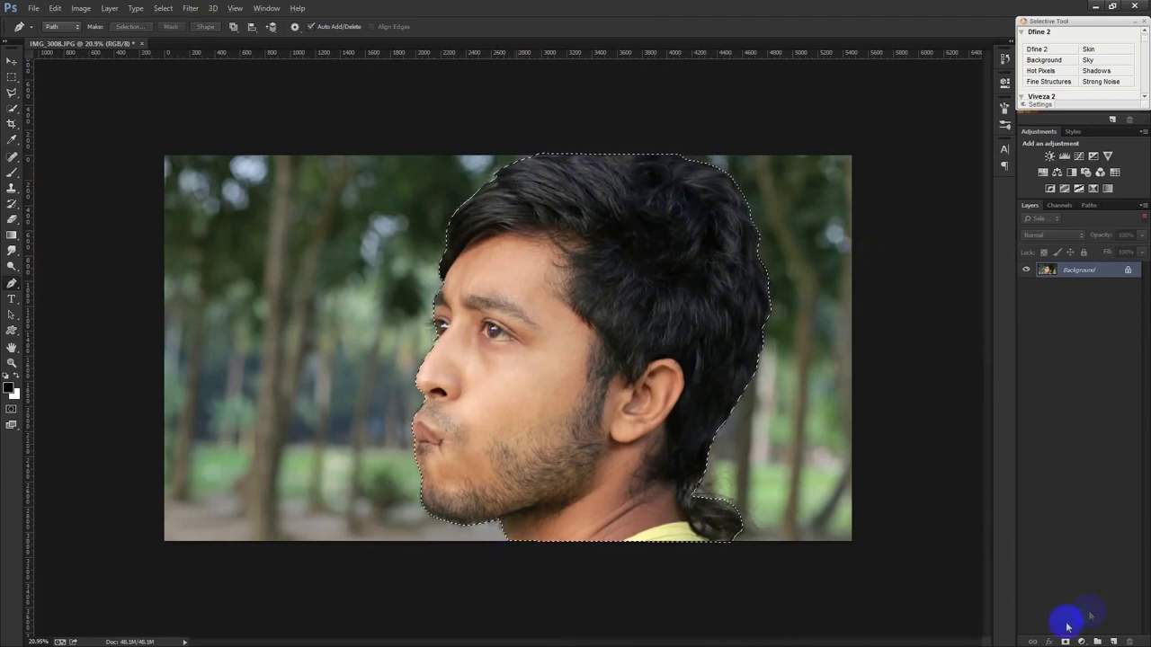
Add then undo a layer mask, fit the photo on screen, and open Refine Edge
click(1064, 640)
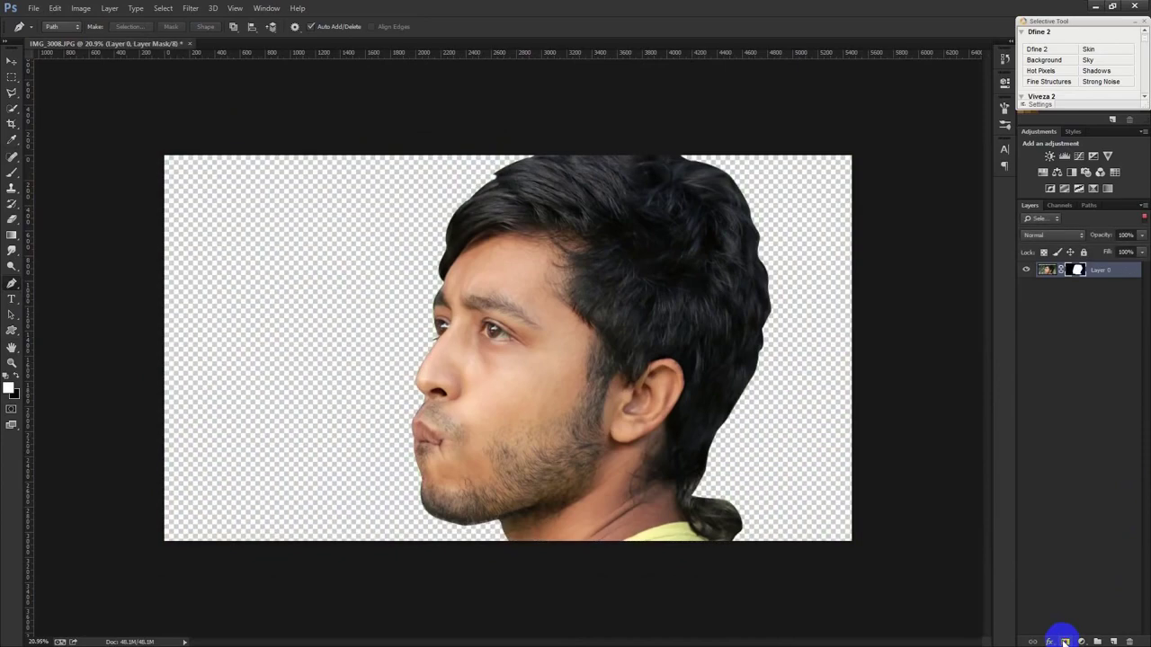
key(ctrl+z)
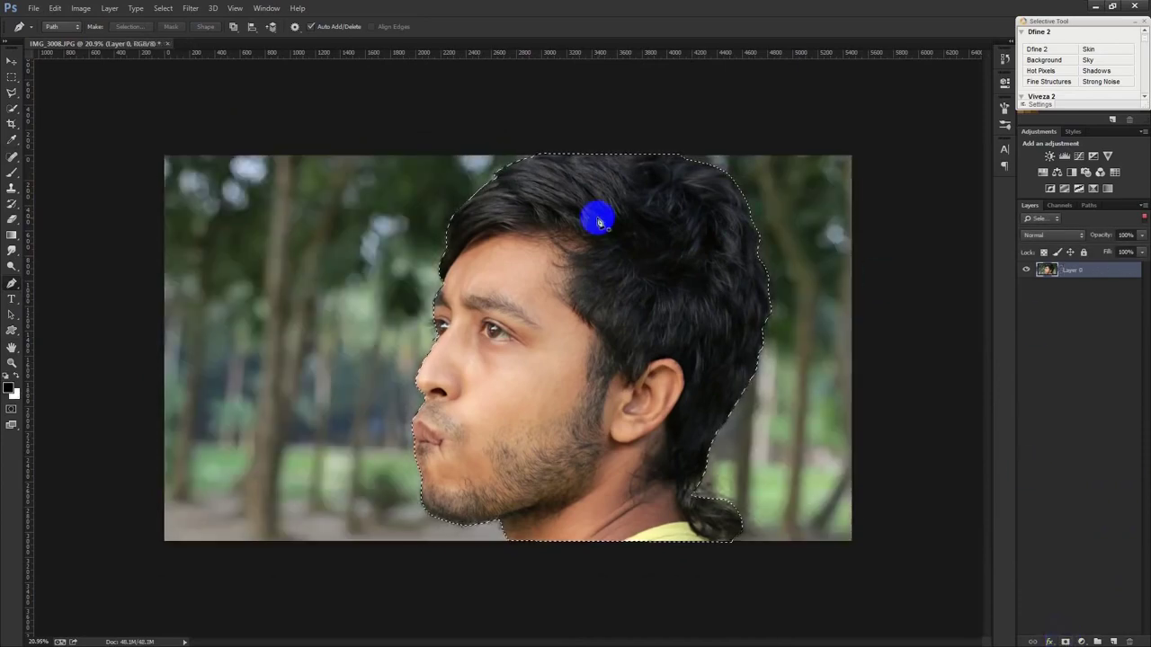
key(ctrl+0)
click(12, 78)
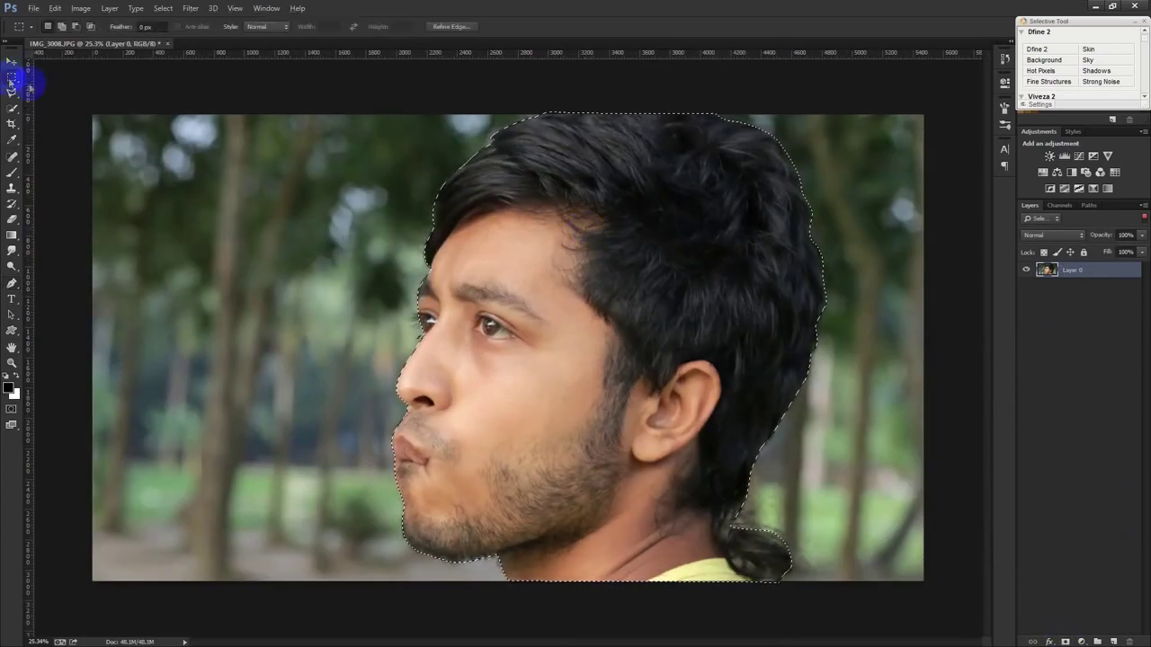
click(450, 26)
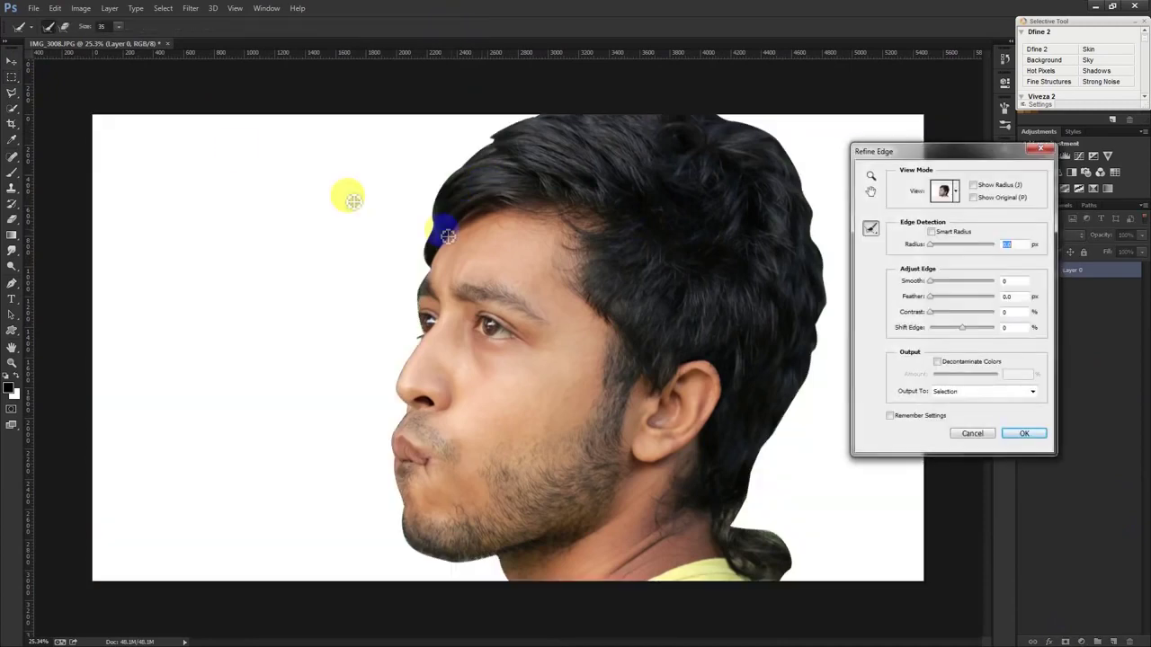
Enlarge the Refine Radius brush and paint along the hairline, crown and top hair edge
drag(129, 48, 168, 40)
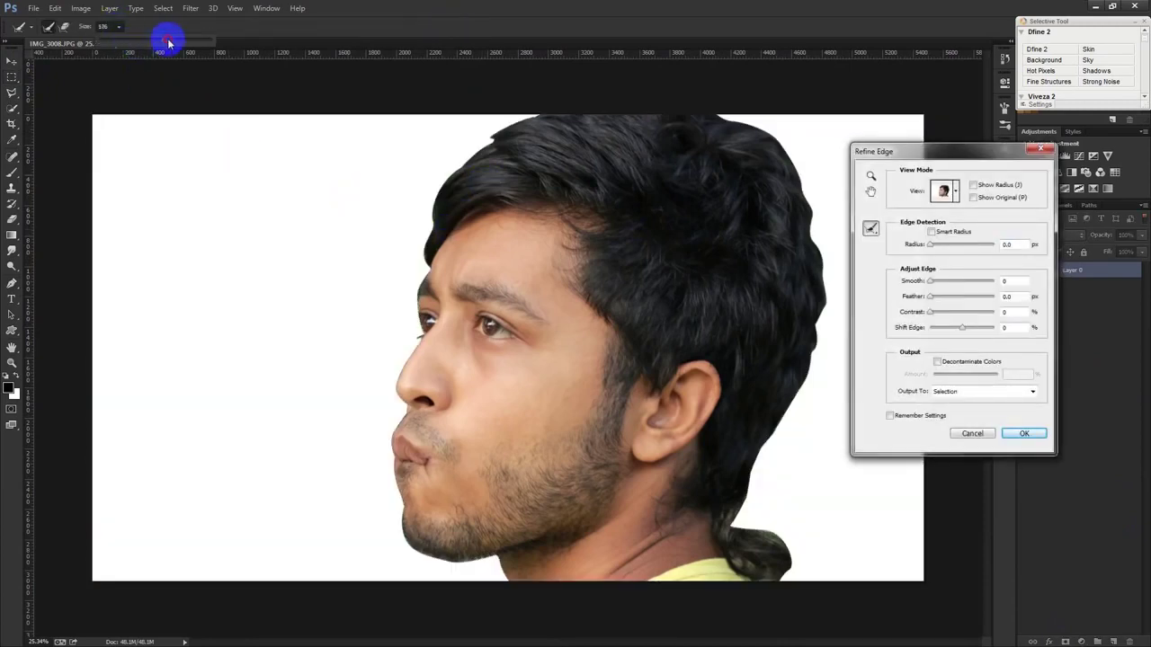
click(410, 333)
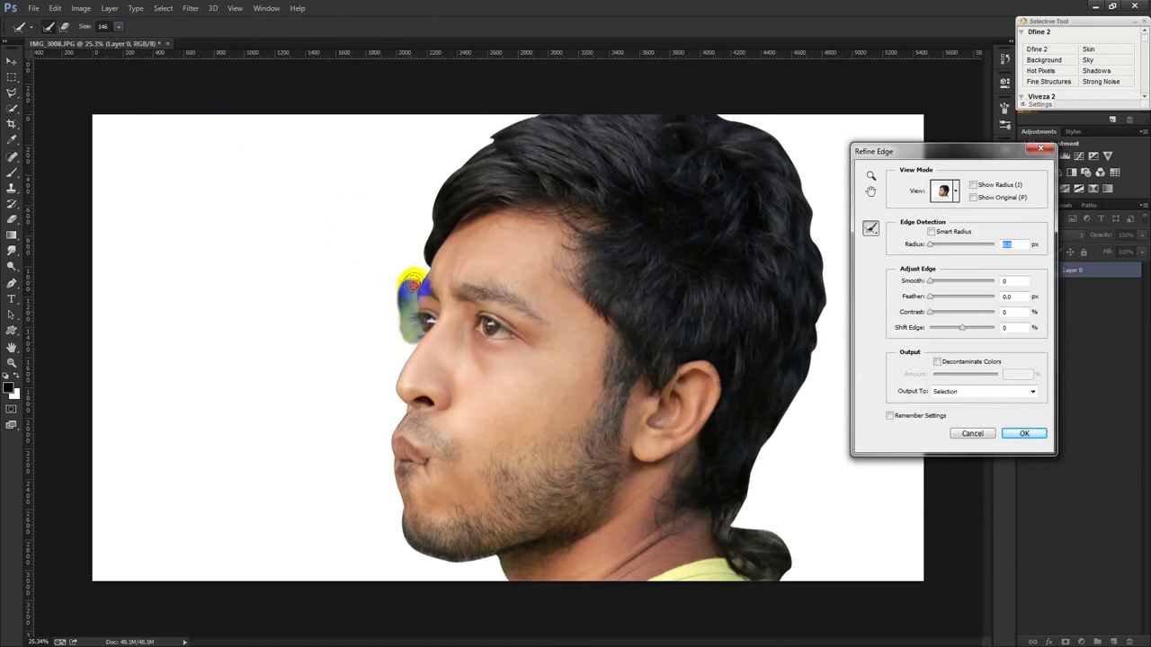
drag(420, 265, 455, 164)
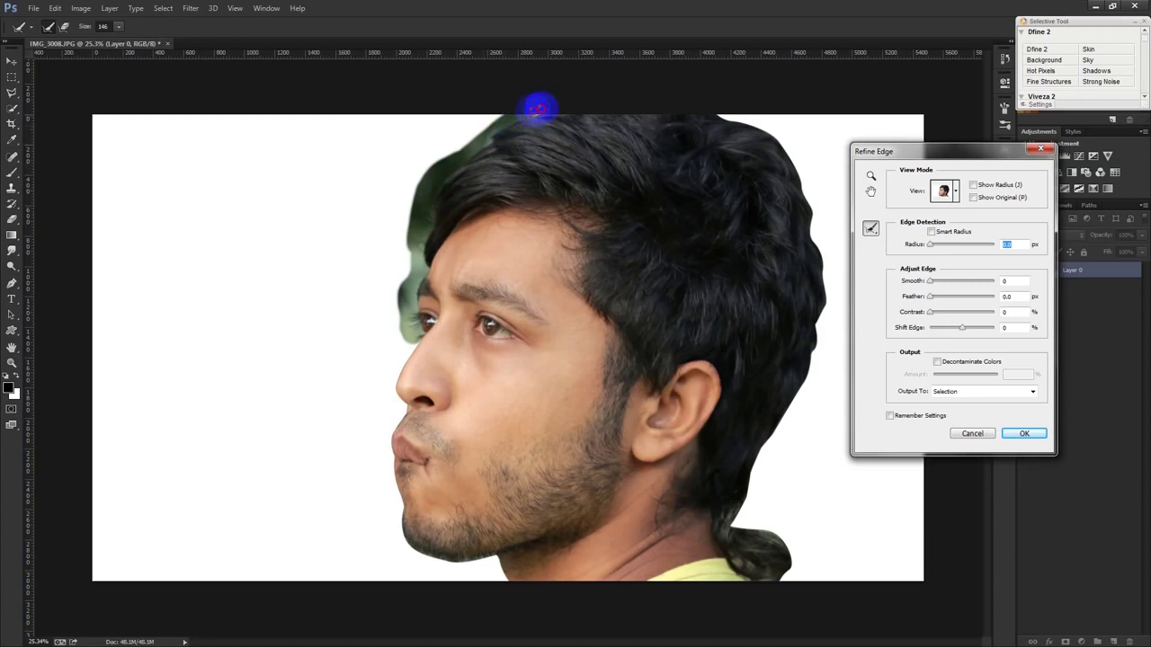
drag(454, 164, 561, 135)
mouse_move(722, 102)
mouse_down()
mouse_move(812, 179)
mouse_move(804, 367)
mouse_move(736, 513)
mouse_move(763, 484)
mouse_move(795, 539)
mouse_move(801, 562)
mouse_move(772, 596)
mouse_move(789, 560)
mouse_up()
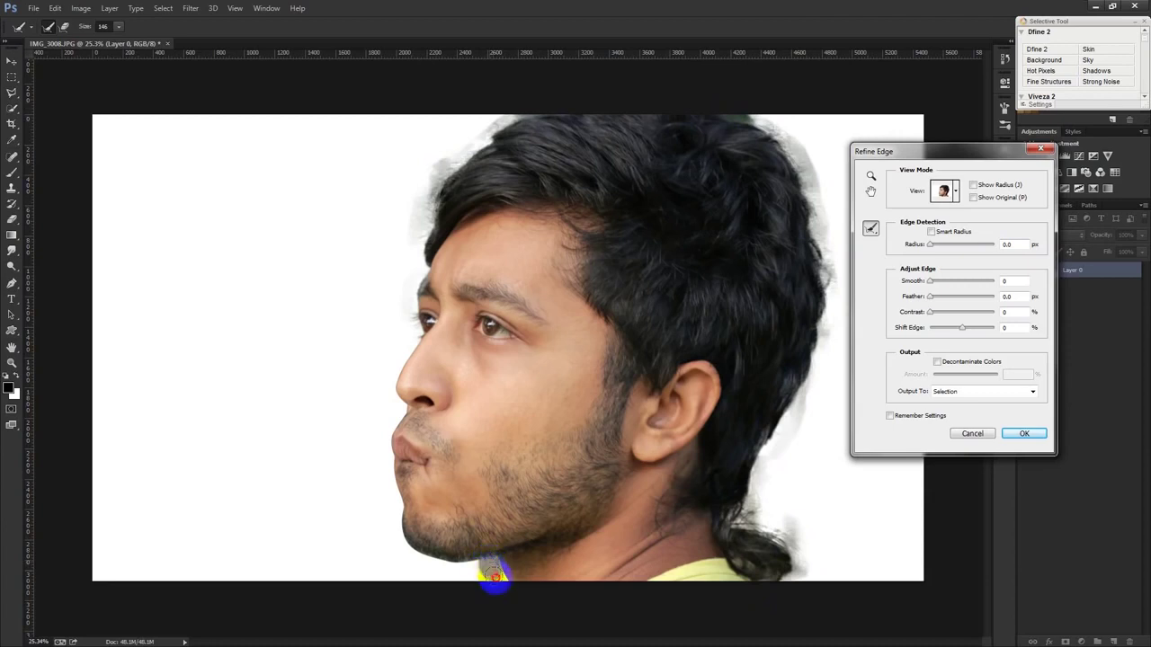
Clean the chin and lip fringe, adjust Shift Edge and Contrast, and apply the refinement
drag(479, 562, 393, 531)
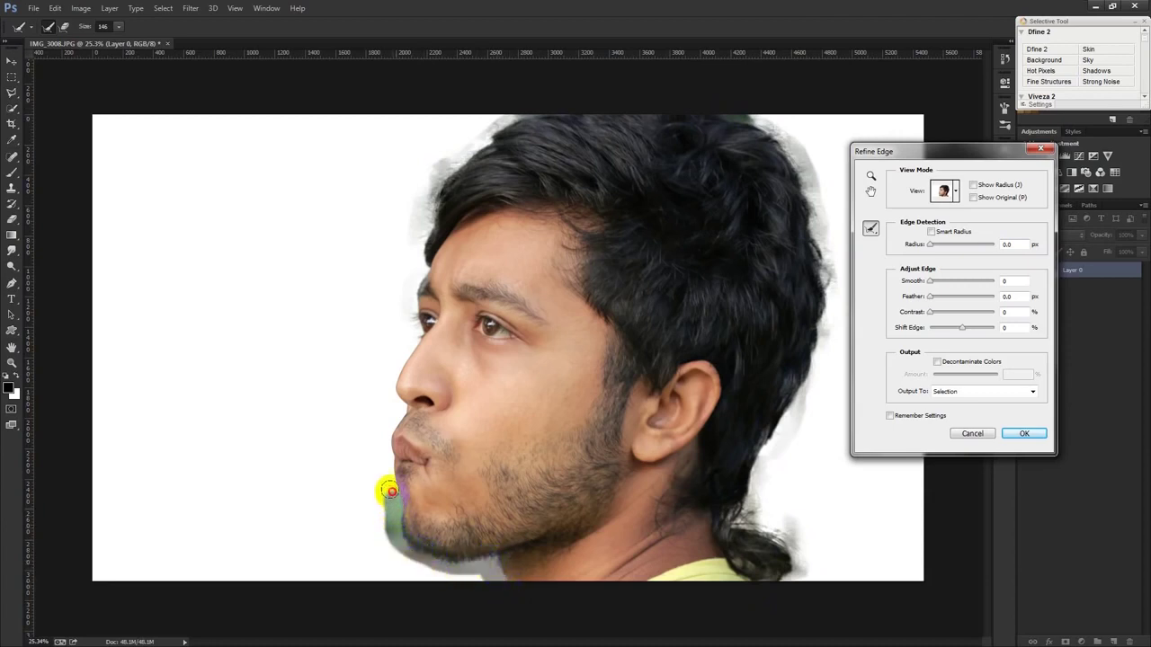
drag(385, 473, 370, 478)
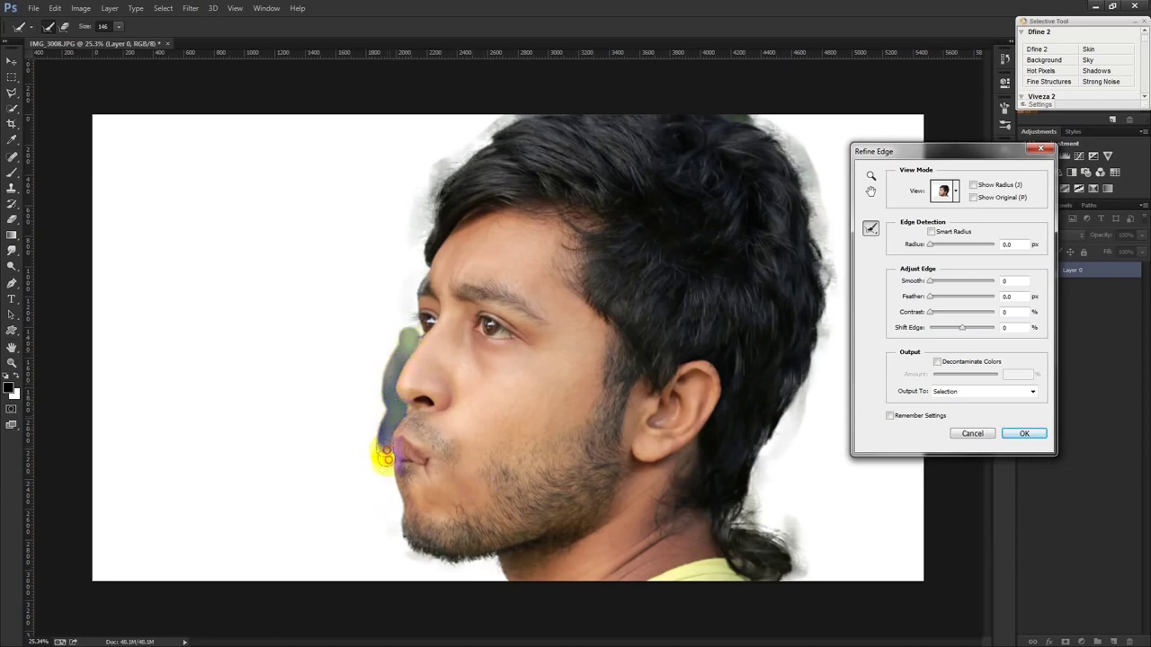
drag(392, 496, 397, 501)
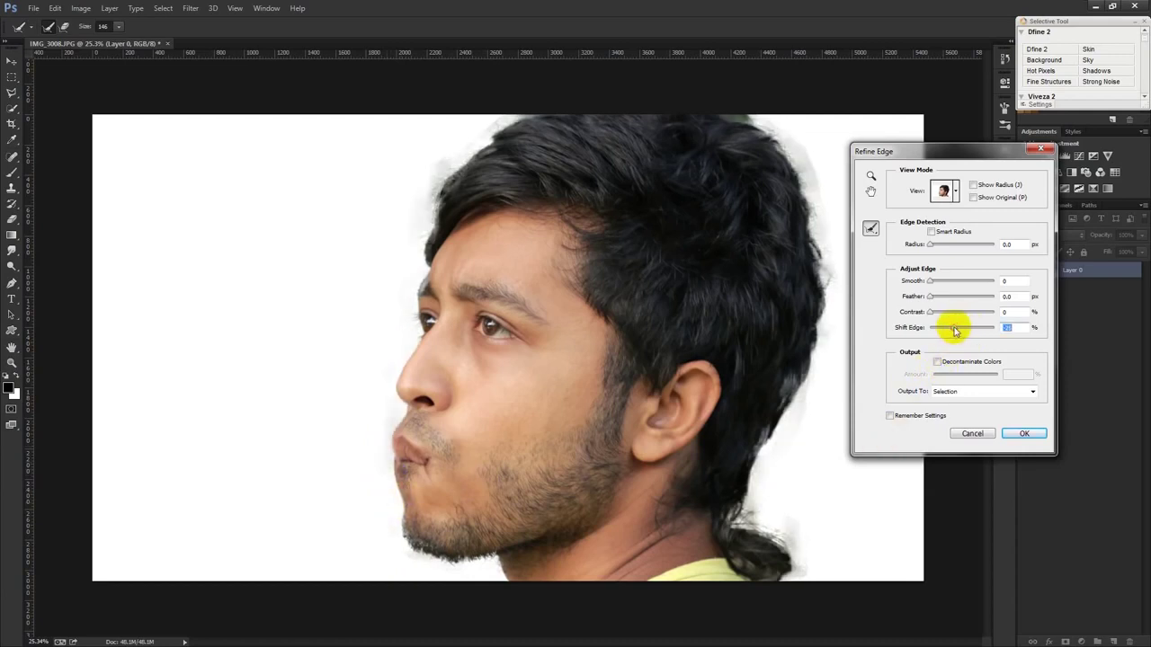
drag(956, 330, 960, 328)
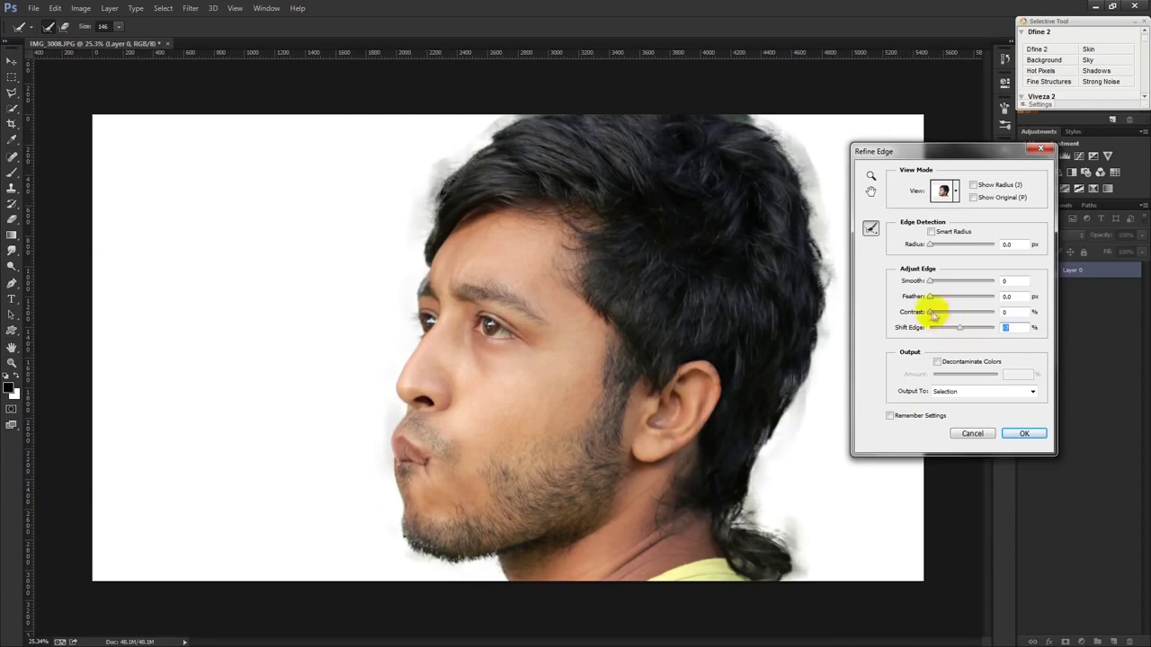
click(943, 314)
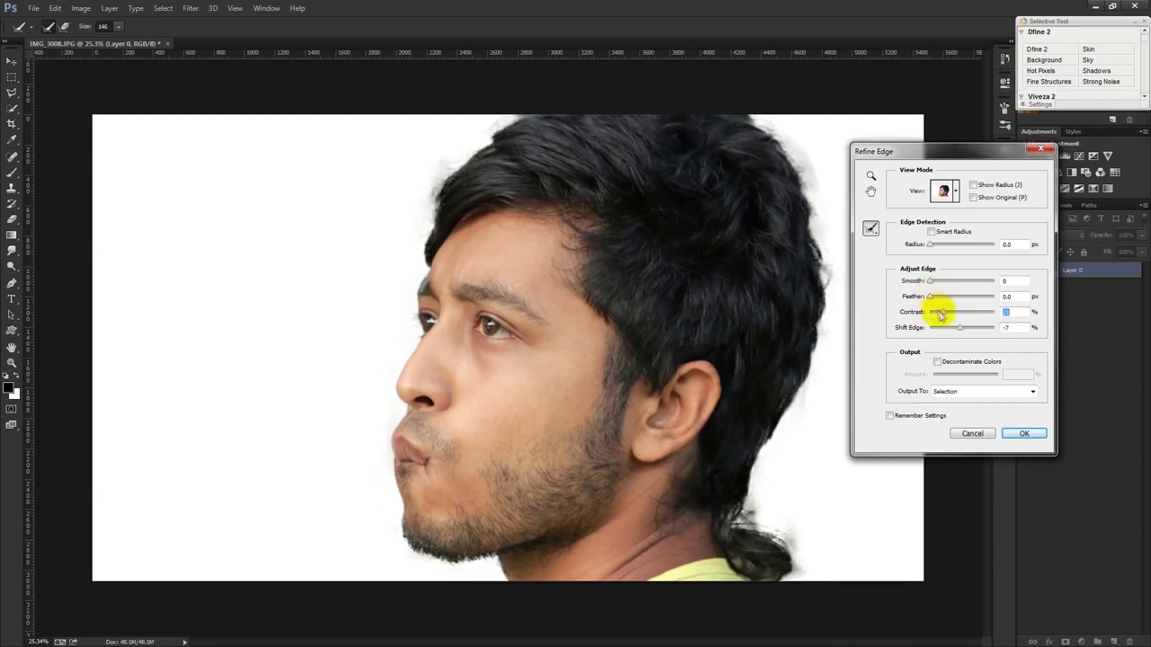
drag(960, 332, 963, 332)
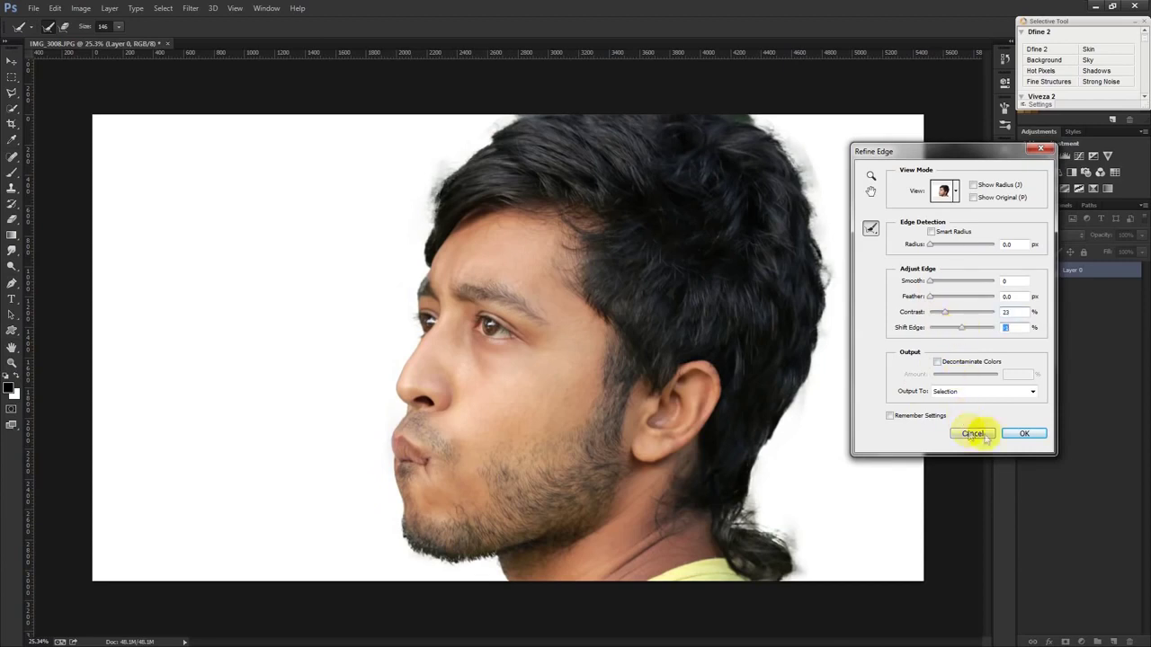
click(1024, 434)
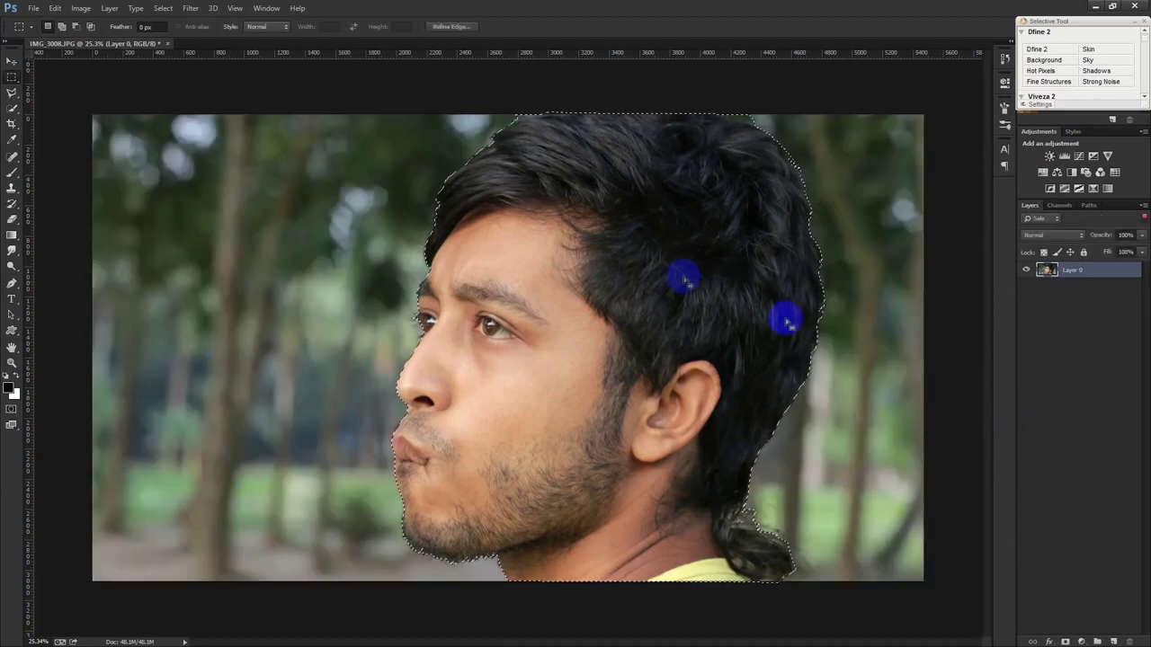
right_click(681, 276)
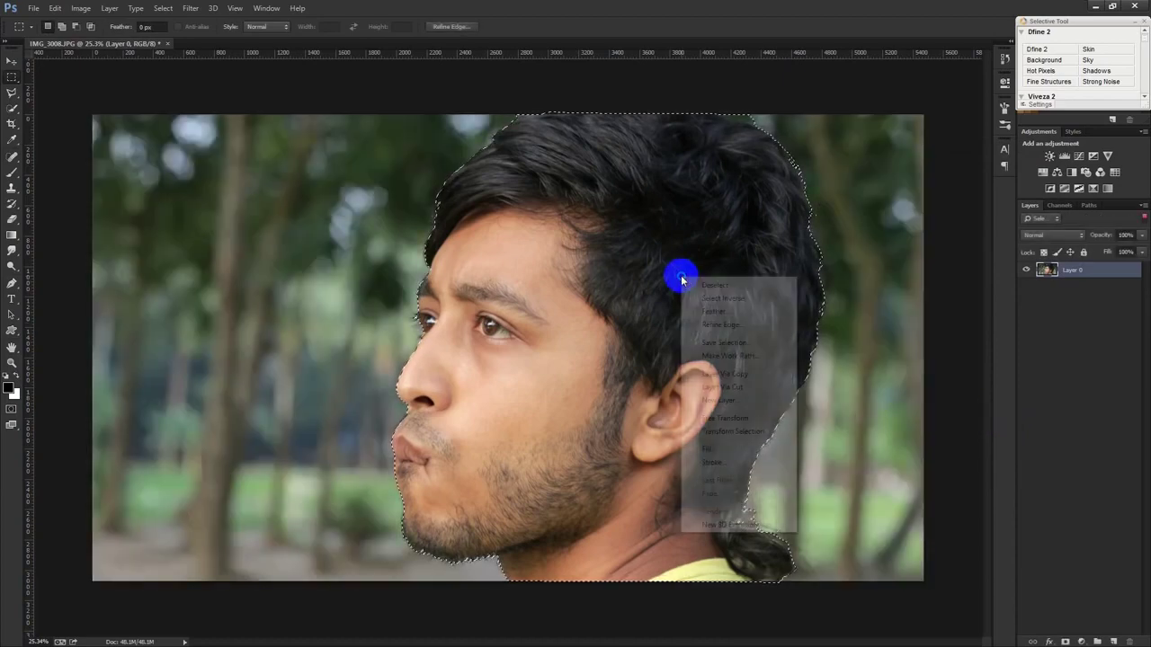
Copy the head to its own layer and hide the original Layer 0
click(724, 374)
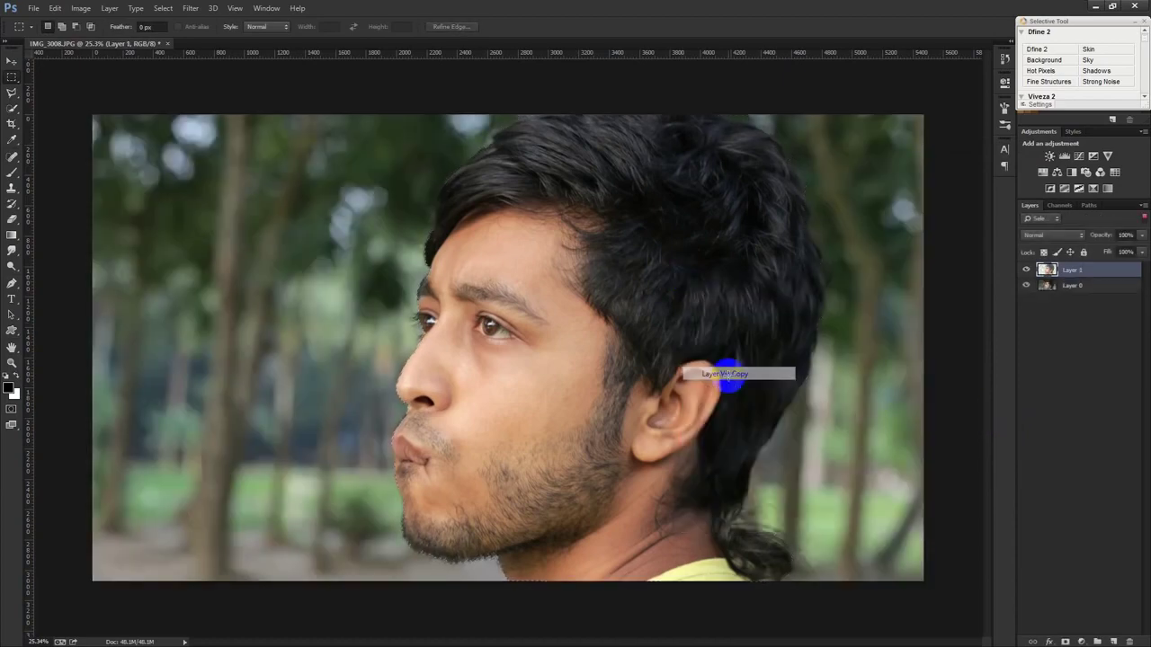
click(1025, 286)
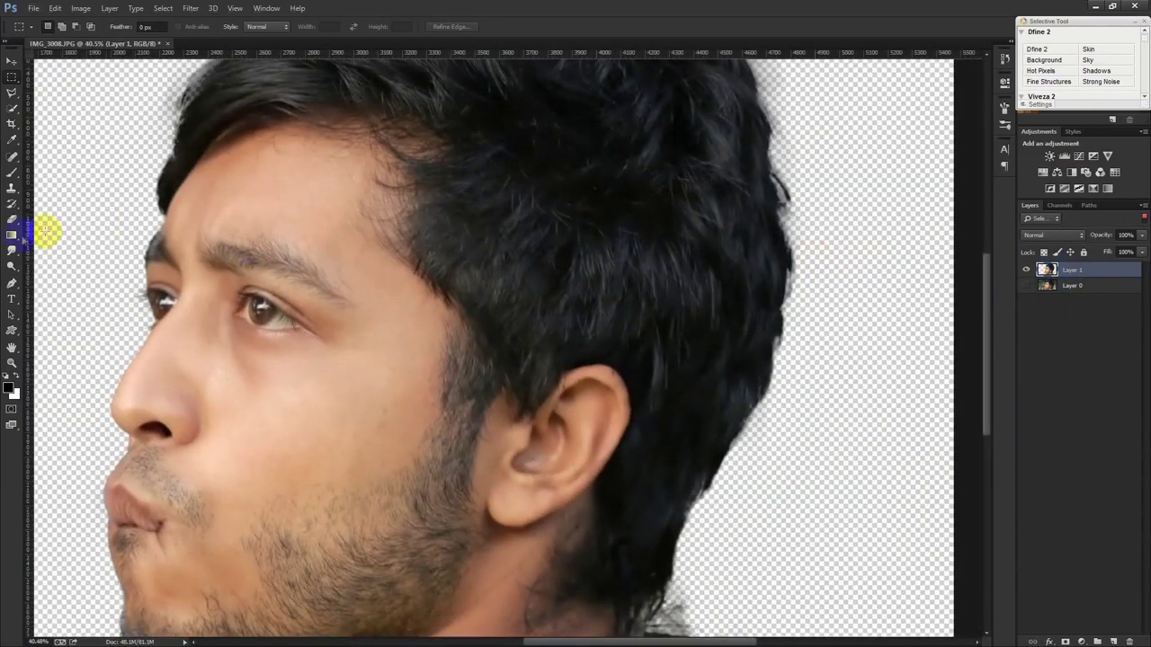
drag(12, 250, 74, 279)
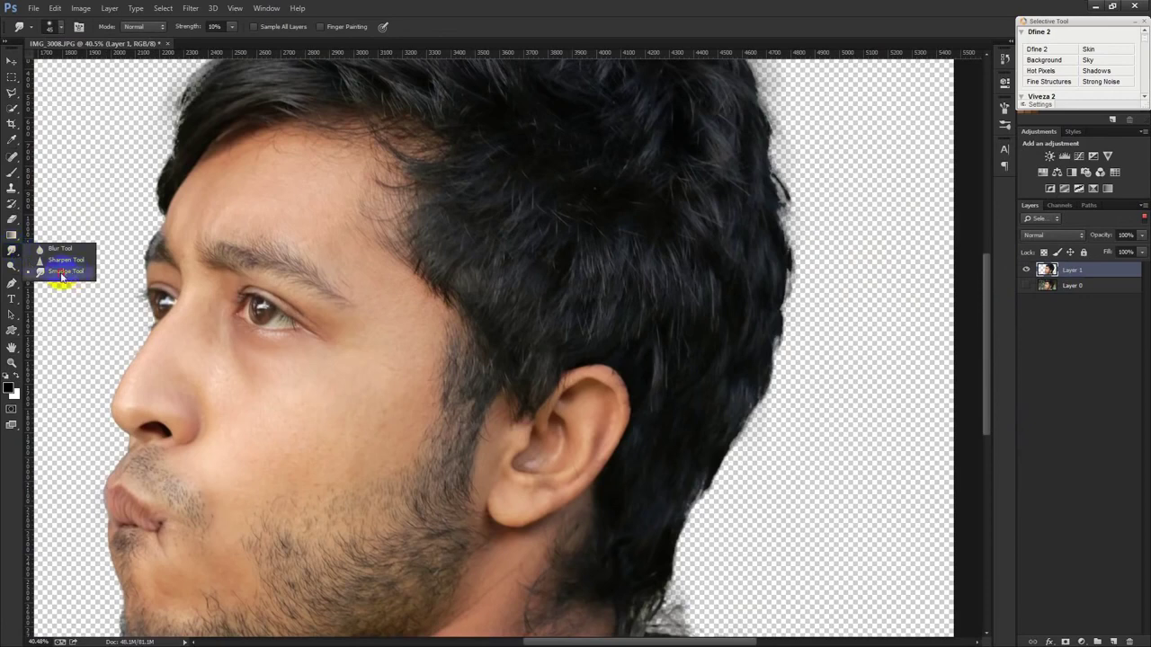
click(61, 273)
Give the Smudge Tool a 39 px textured brush and smudge the hair beside the ear
right_click(452, 303)
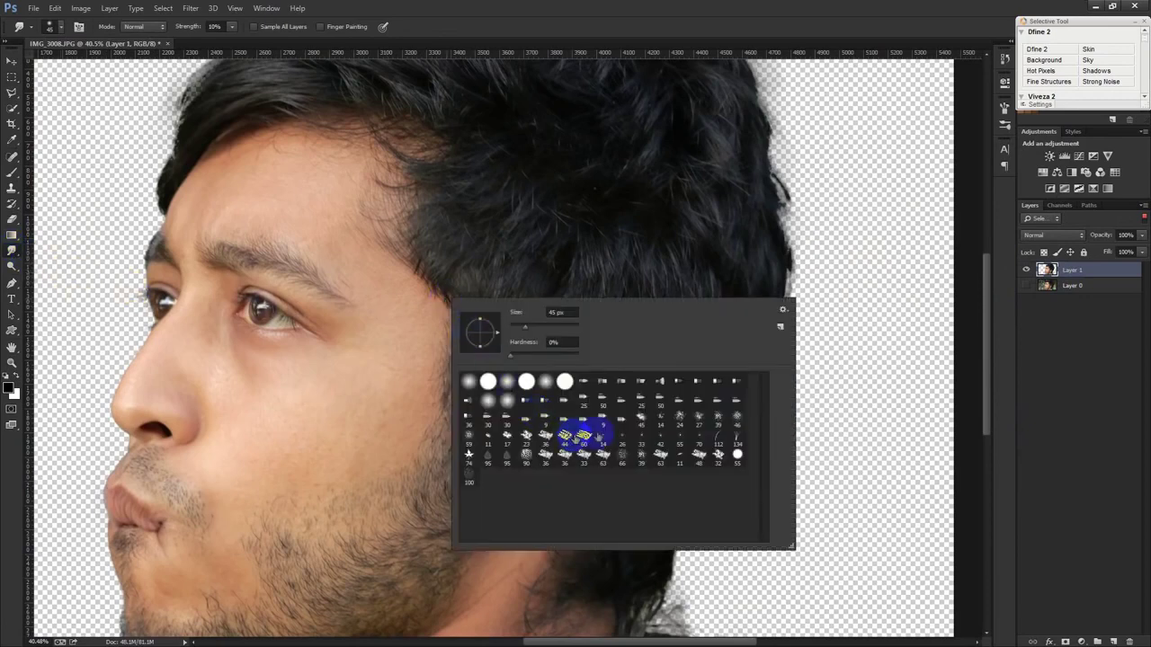
click(717, 417)
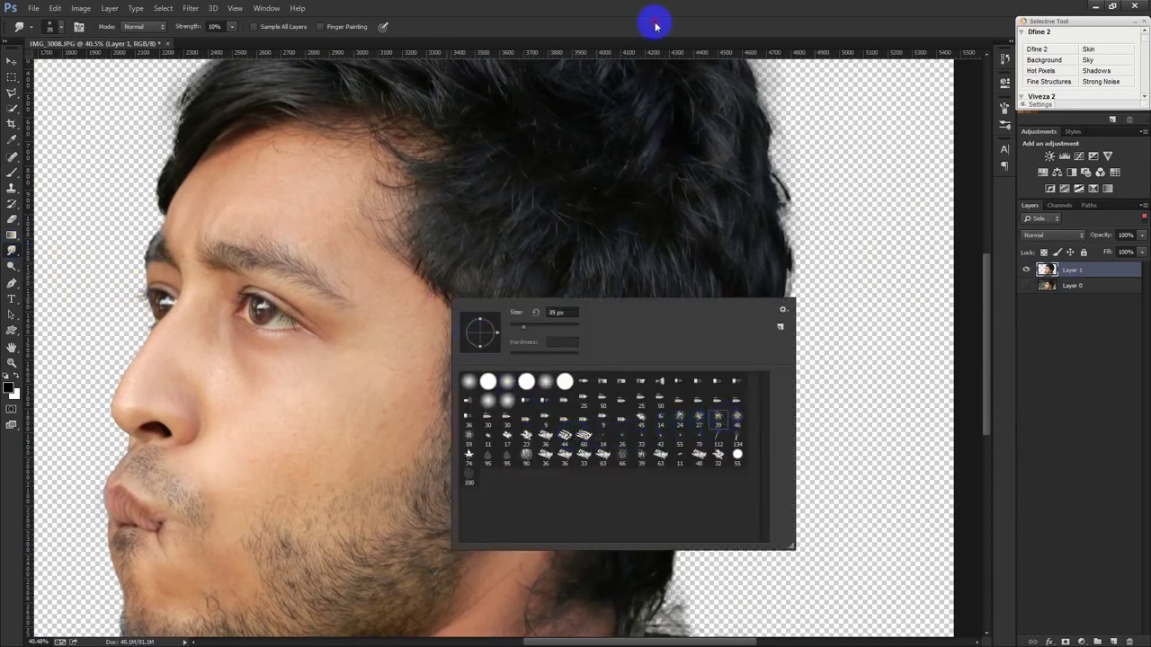
click(655, 25)
drag(783, 354, 800, 343)
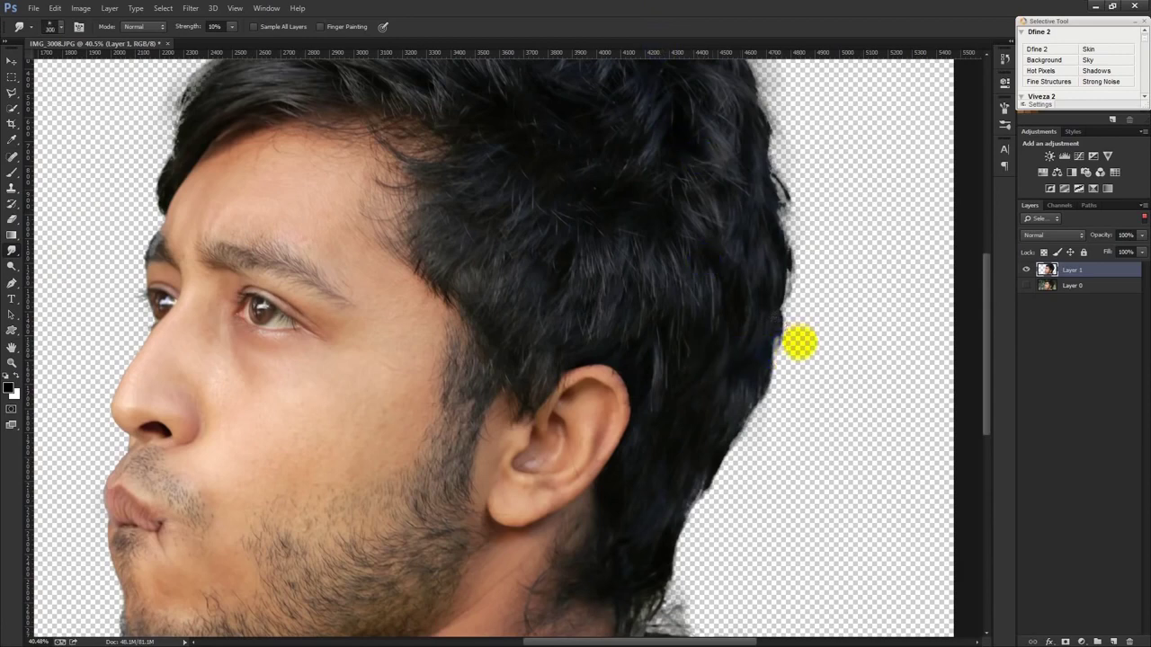
Set Smudge strength to 50% and smudge the hair edge near and below the ear
click(217, 27)
text(50)
mouse_move(750, 385)
mouse_down()
mouse_move(791, 350)
mouse_move(771, 411)
mouse_up()
drag(783, 475, 762, 392)
mouse_move(746, 482)
mouse_down()
mouse_move(752, 423)
mouse_move(724, 510)
mouse_move(730, 454)
mouse_up()
mouse_move(714, 532)
mouse_down()
mouse_move(724, 468)
mouse_move(708, 477)
mouse_up()
mouse_move(684, 547)
mouse_down()
mouse_move(710, 497)
mouse_move(699, 527)
mouse_move(704, 496)
mouse_move(690, 511)
mouse_move(683, 539)
mouse_move(693, 591)
mouse_up()
mouse_move(738, 504)
mouse_down()
mouse_move(732, 570)
mouse_move(719, 382)
mouse_move(668, 418)
mouse_up()
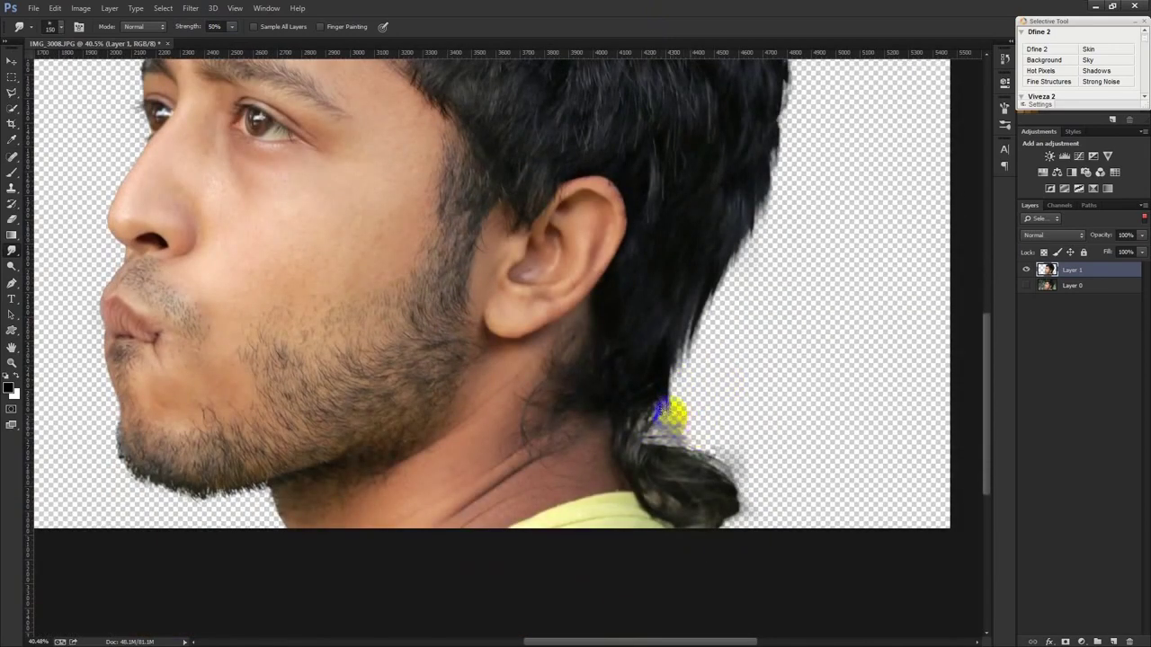
Pull the hair tail downward and smudge the right hair edge into strands
mouse_move(712, 461)
mouse_down()
mouse_move(732, 471)
mouse_move(727, 489)
mouse_move(755, 539)
mouse_move(739, 545)
mouse_up()
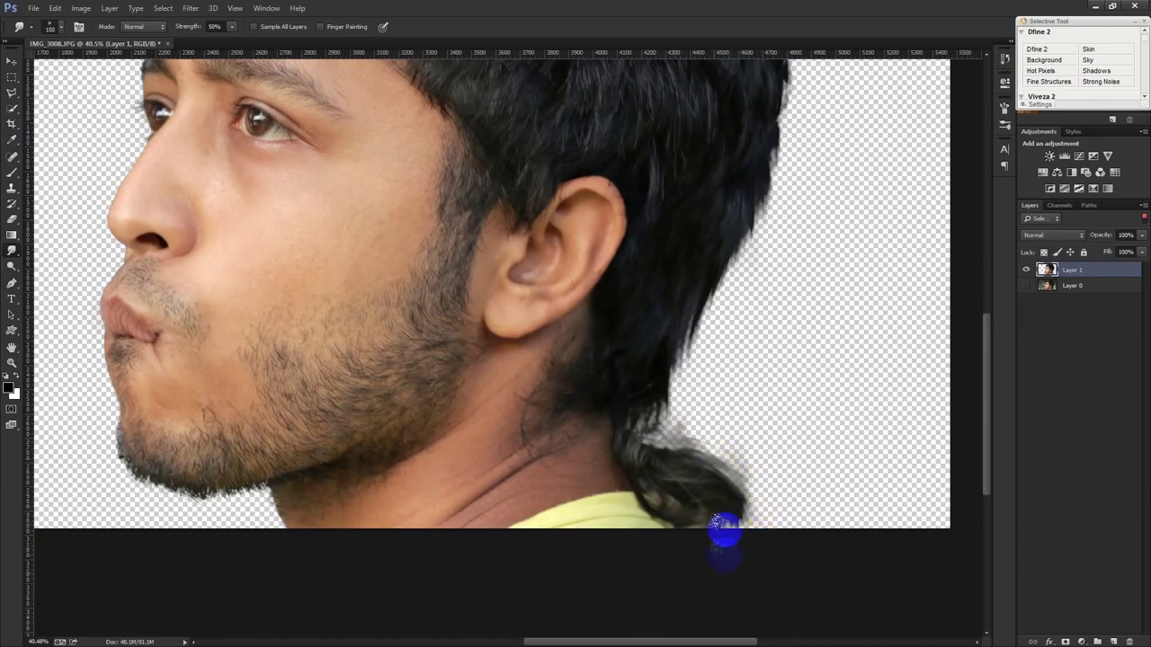
mouse_move(727, 442)
mouse_down()
mouse_move(689, 450)
mouse_move(702, 428)
mouse_up()
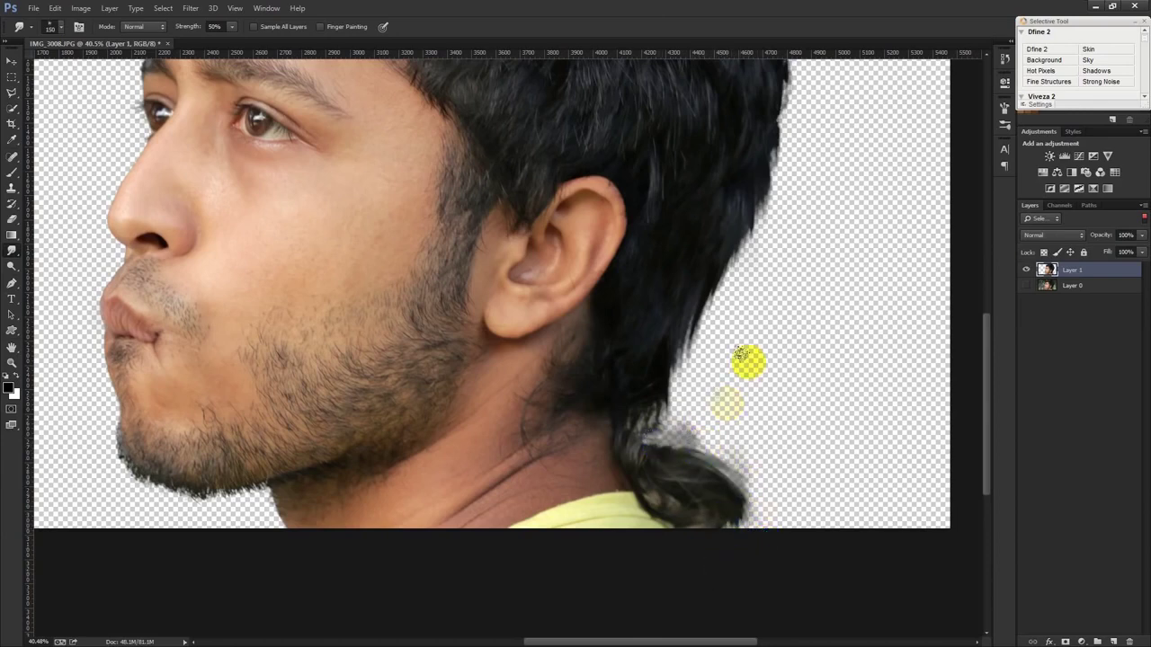
drag(737, 377, 720, 457)
mouse_move(745, 308)
mouse_down()
mouse_move(744, 172)
mouse_move(776, 257)
mouse_up()
scroll(776, 257, up, 3)
drag(783, 423, 757, 400)
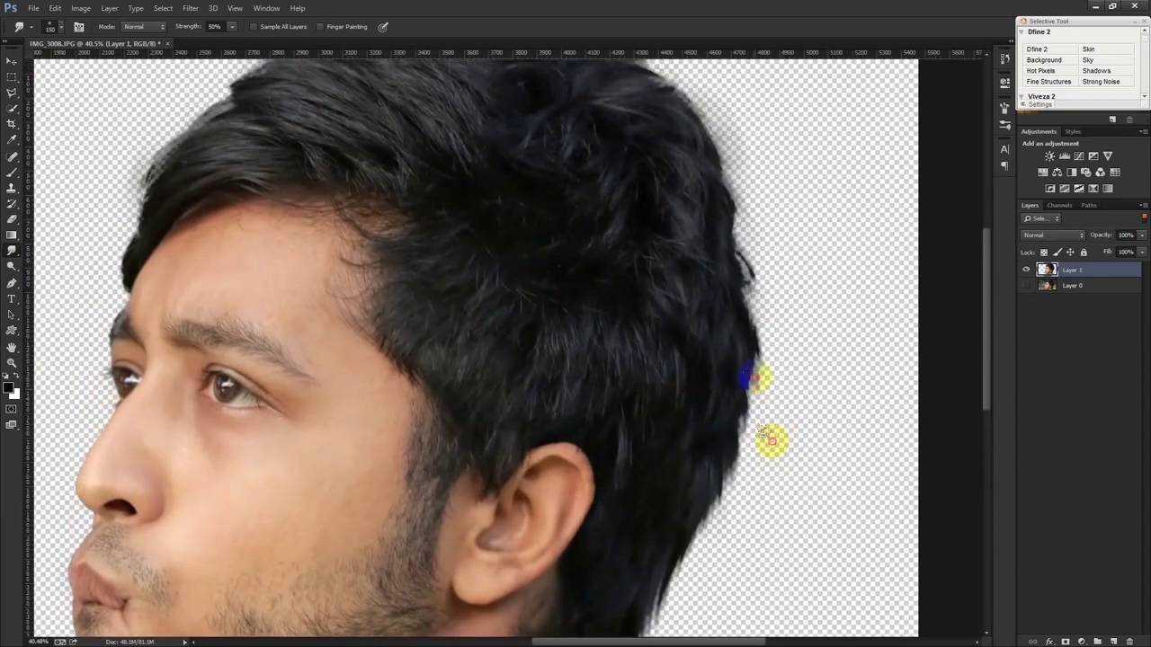
drag(736, 279, 777, 338)
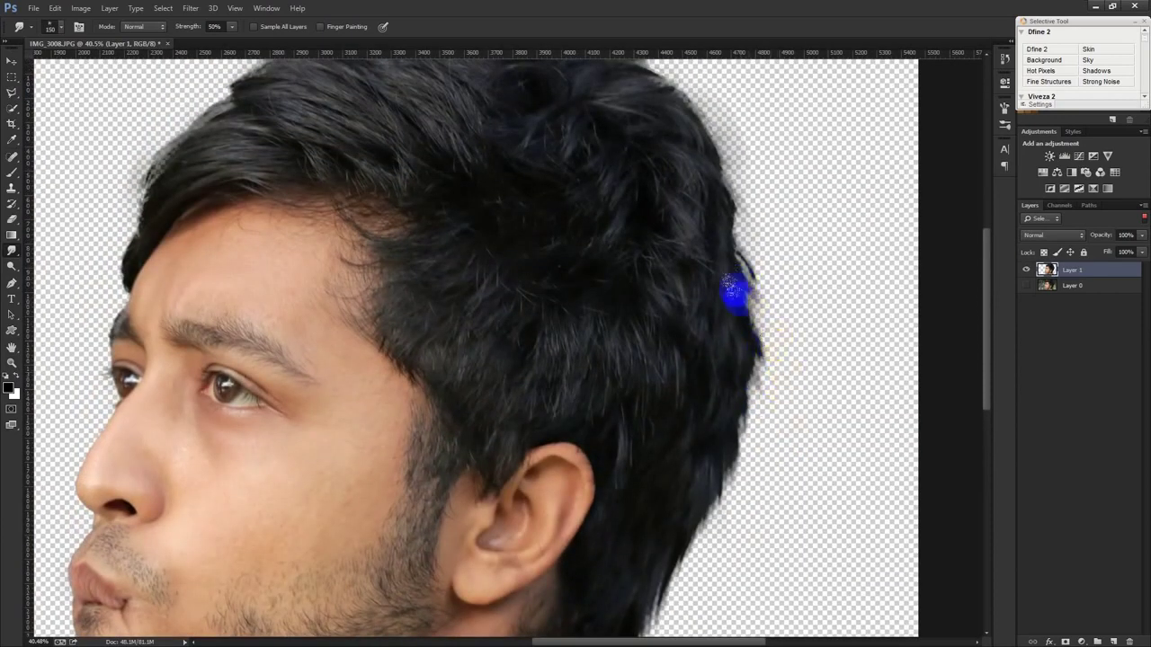
scroll(791, 351, up, 3)
drag(739, 395, 788, 455)
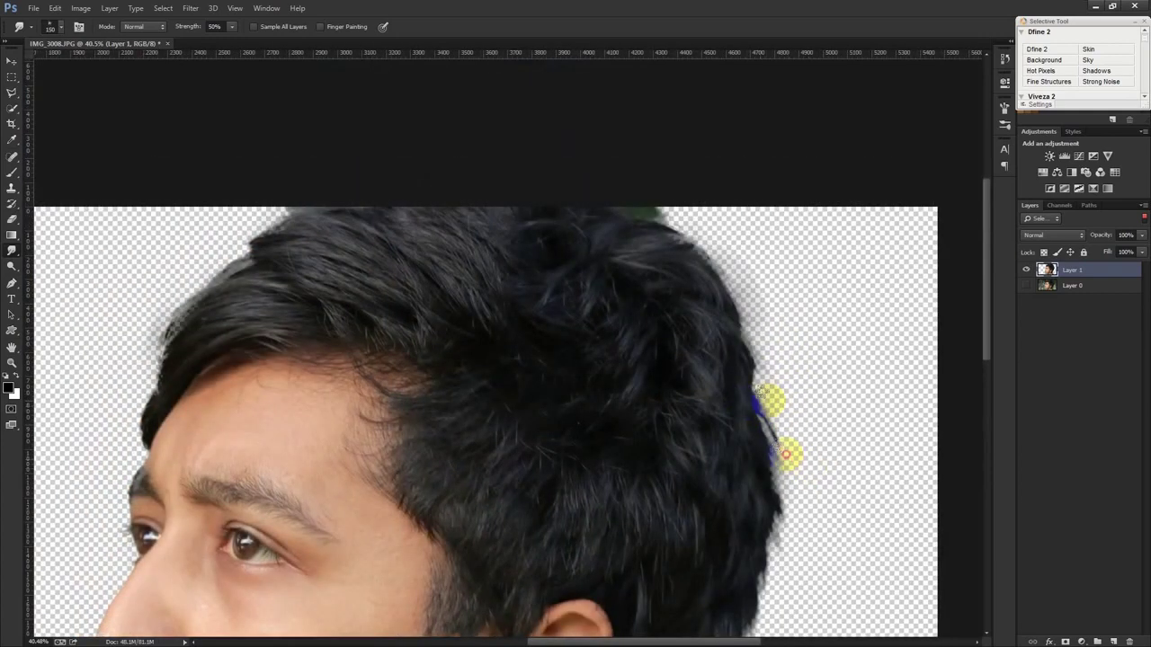
drag(753, 398, 781, 486)
click(653, 367)
Raise Smudge strength to 80% and smudge the right hair edge more strongly
click(247, 39)
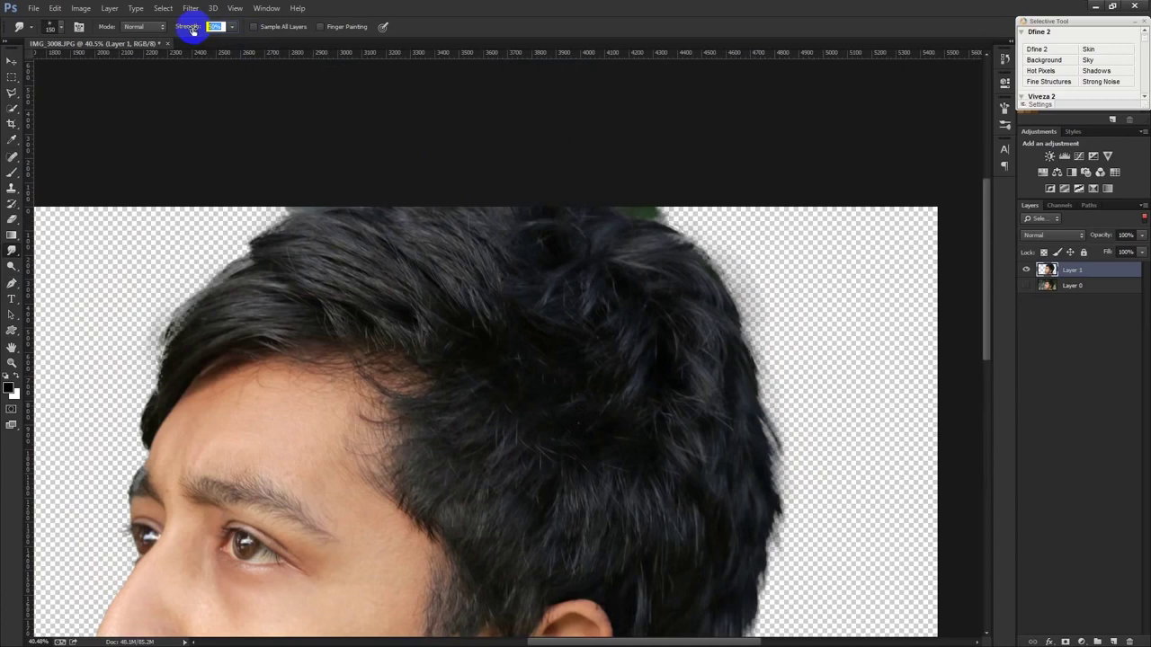
click(546, 300)
drag(586, 326, 775, 438)
drag(765, 388, 728, 351)
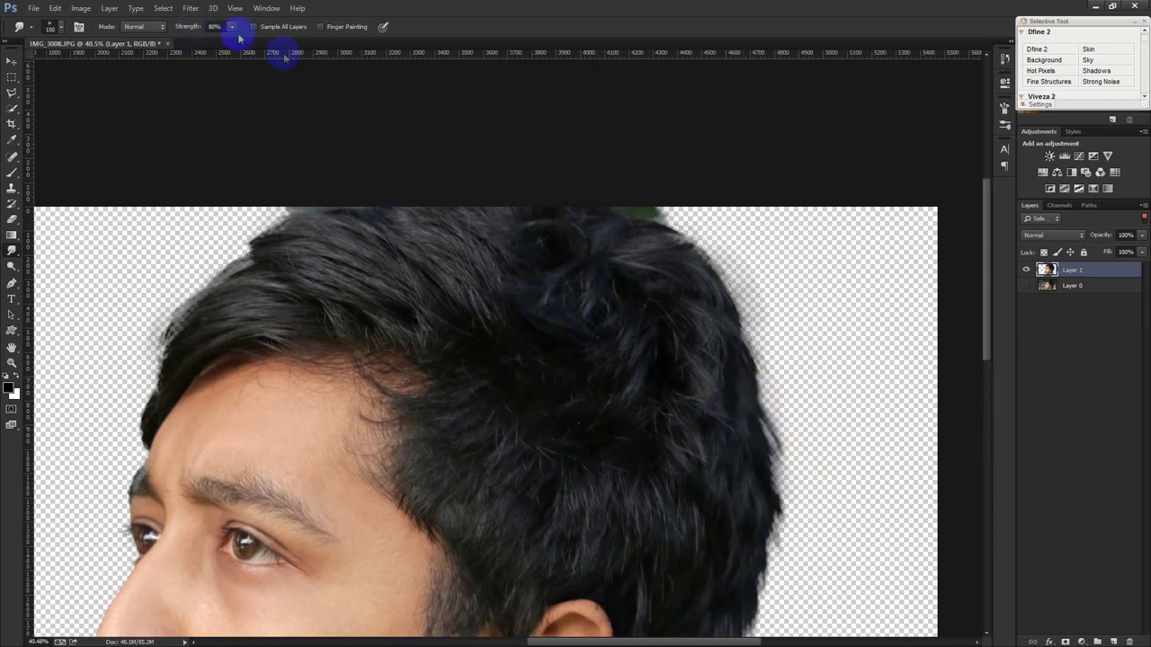
click(788, 365)
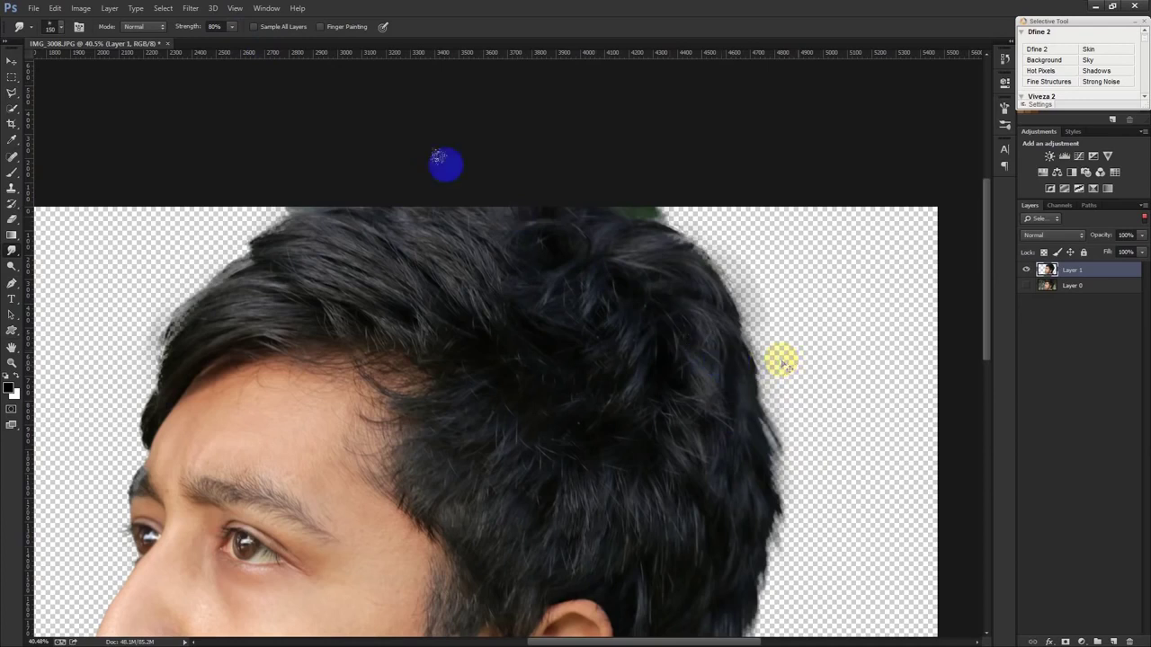
Return strength to 50% and push the top-right hair edge outward in repeated strokes
click(189, 26)
text(0)
click(692, 222)
drag(629, 210, 759, 282)
mouse_move(692, 263)
mouse_down()
mouse_move(751, 299)
mouse_move(770, 332)
mouse_up()
drag(719, 290, 793, 377)
mouse_move(732, 327)
mouse_down()
mouse_move(809, 407)
mouse_move(805, 435)
mouse_up()
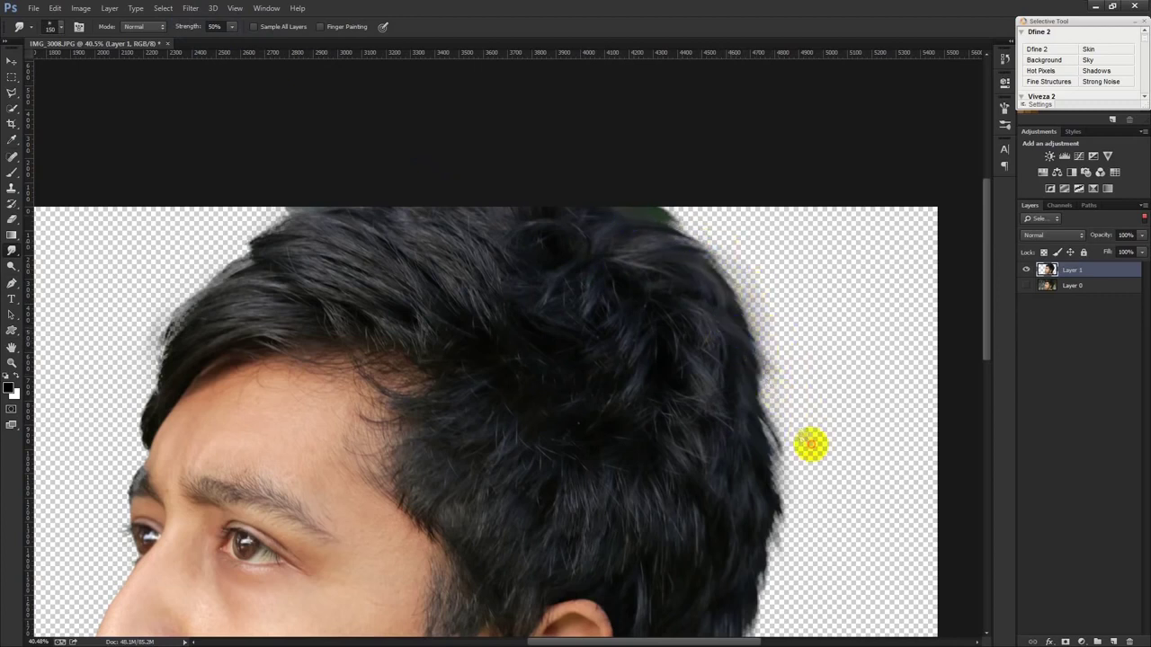
drag(750, 372, 836, 488)
drag(739, 298, 821, 406)
drag(739, 333, 818, 402)
drag(712, 300, 836, 395)
drag(224, 26, 182, 26)
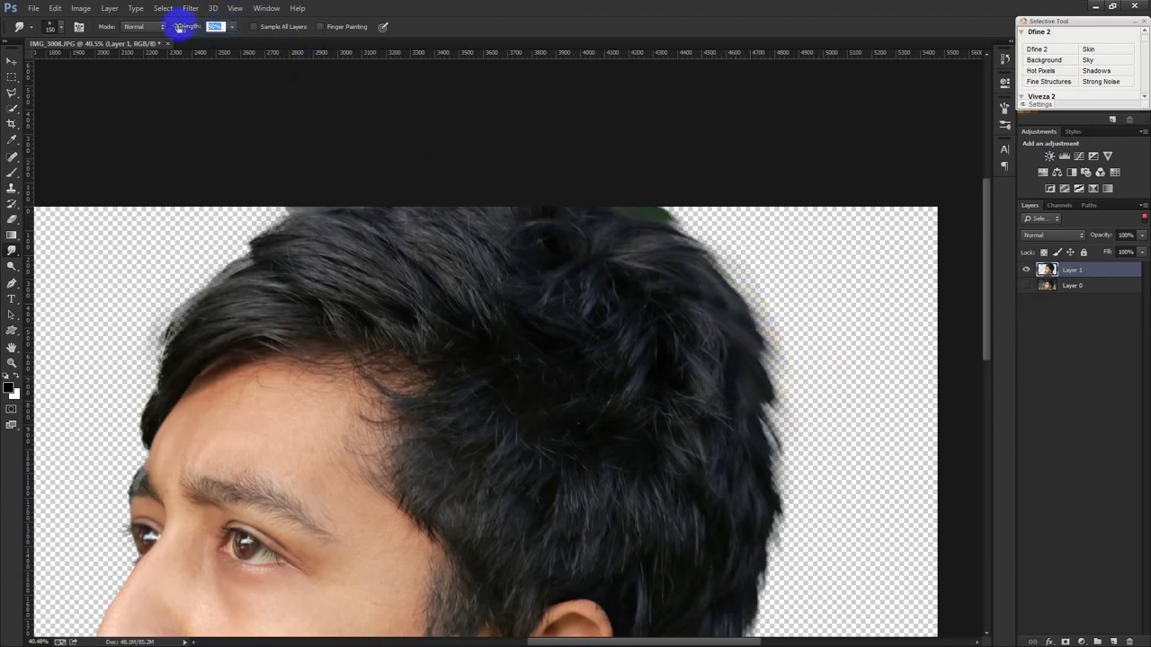
Set Smudge strength to 60% and smudge the top-right and lower-right hair edges
text(60)
key(Return)
drag(714, 252, 771, 314)
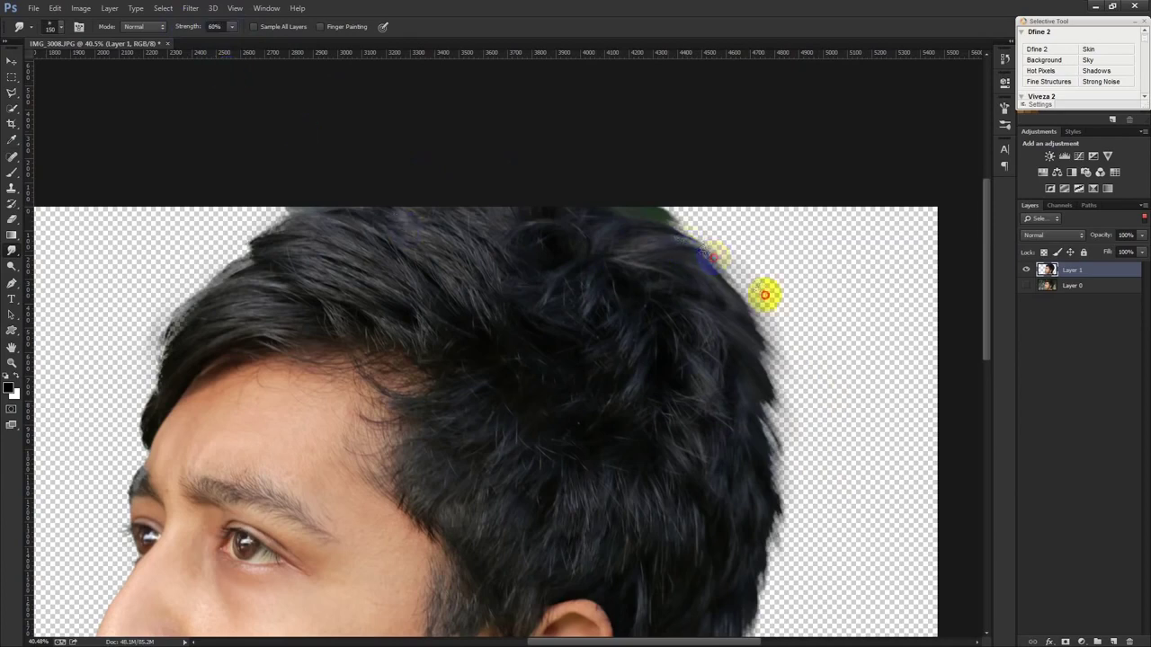
drag(702, 283, 746, 341)
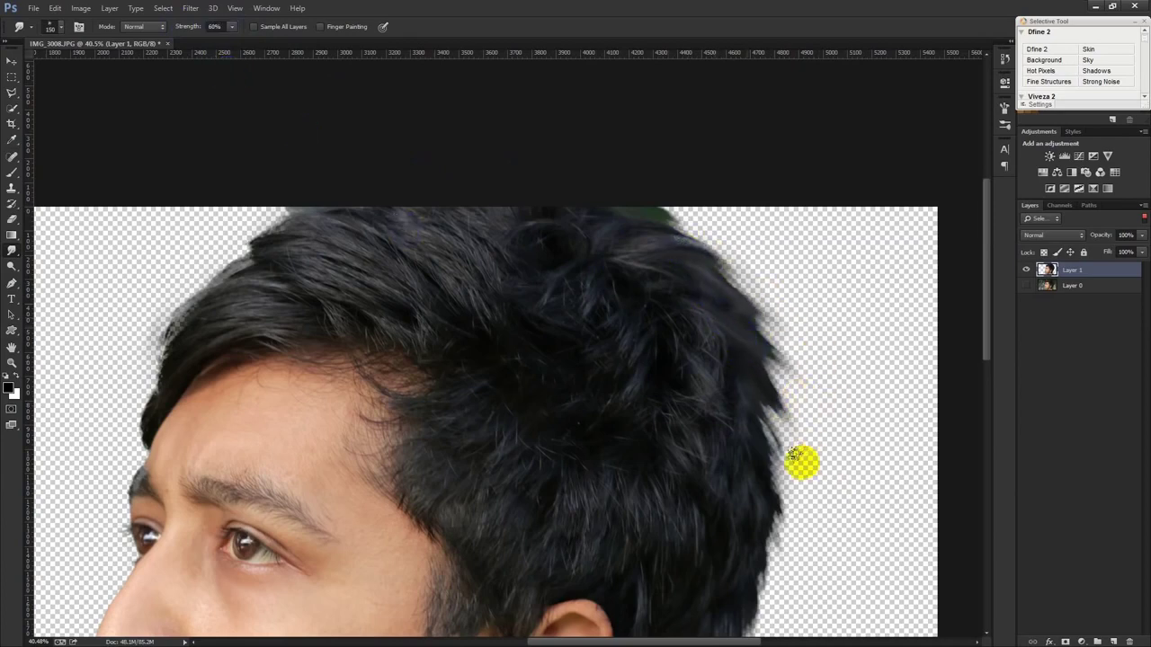
scroll(798, 465, down, 1)
drag(770, 514, 758, 530)
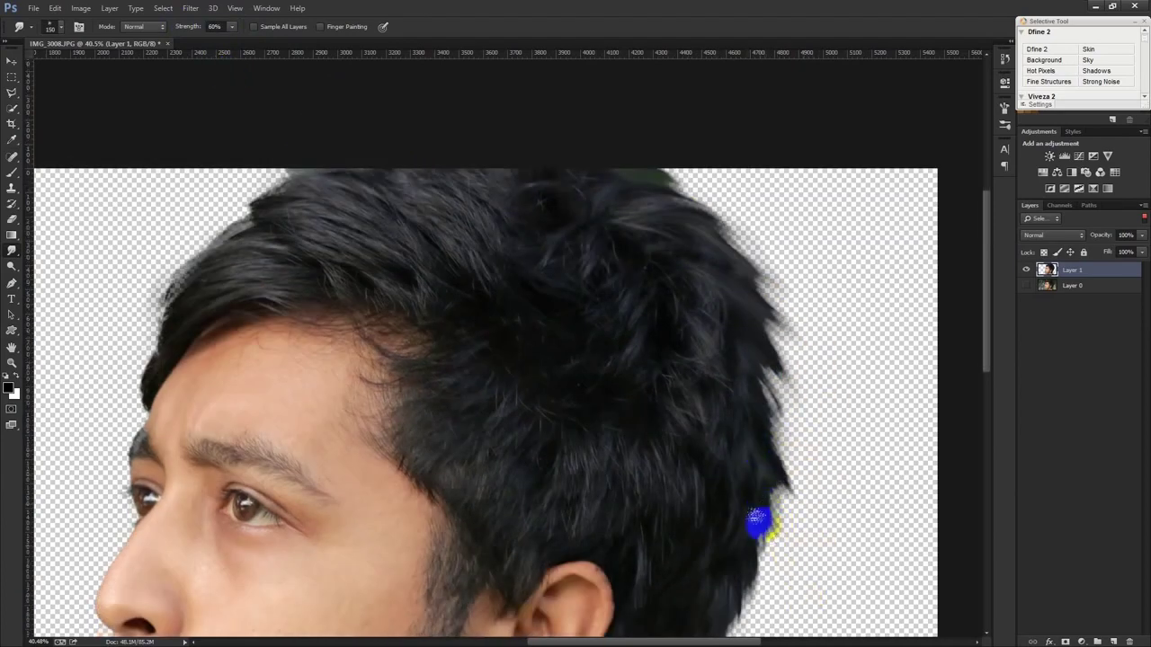
scroll(604, 506, up, 1)
Smudge the left hair edge by the forehead and along the top into strands
drag(157, 390, 180, 341)
drag(126, 370, 147, 375)
drag(123, 419, 146, 390)
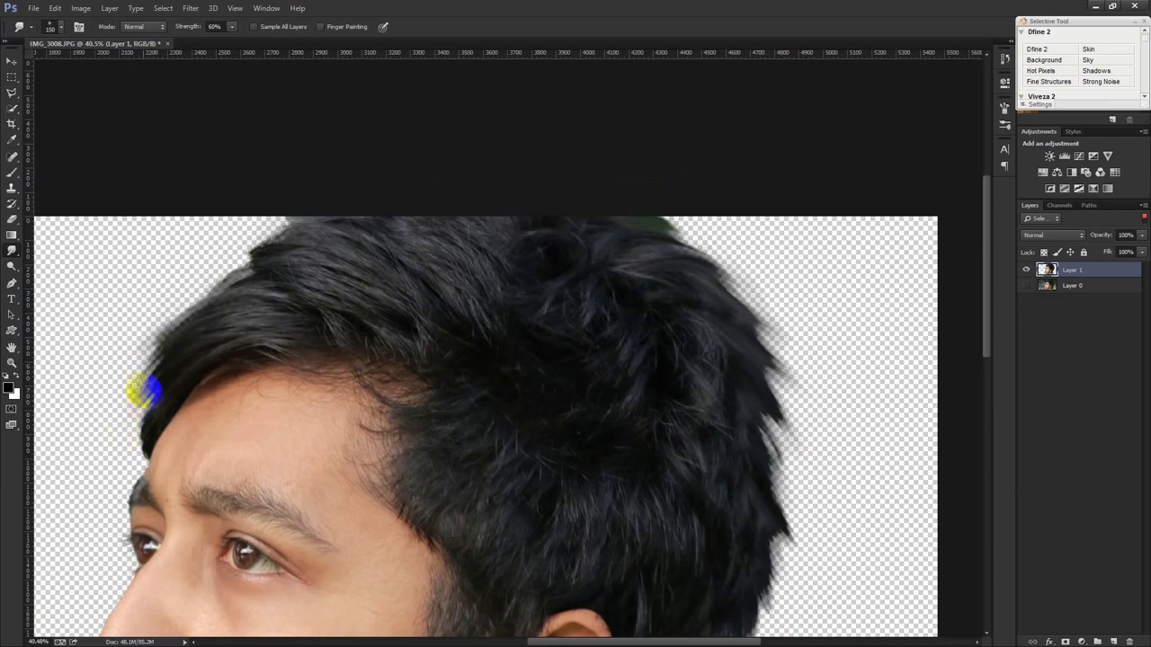
drag(133, 447, 153, 420)
mouse_move(129, 471)
mouse_down()
mouse_move(114, 484)
mouse_move(124, 477)
mouse_up()
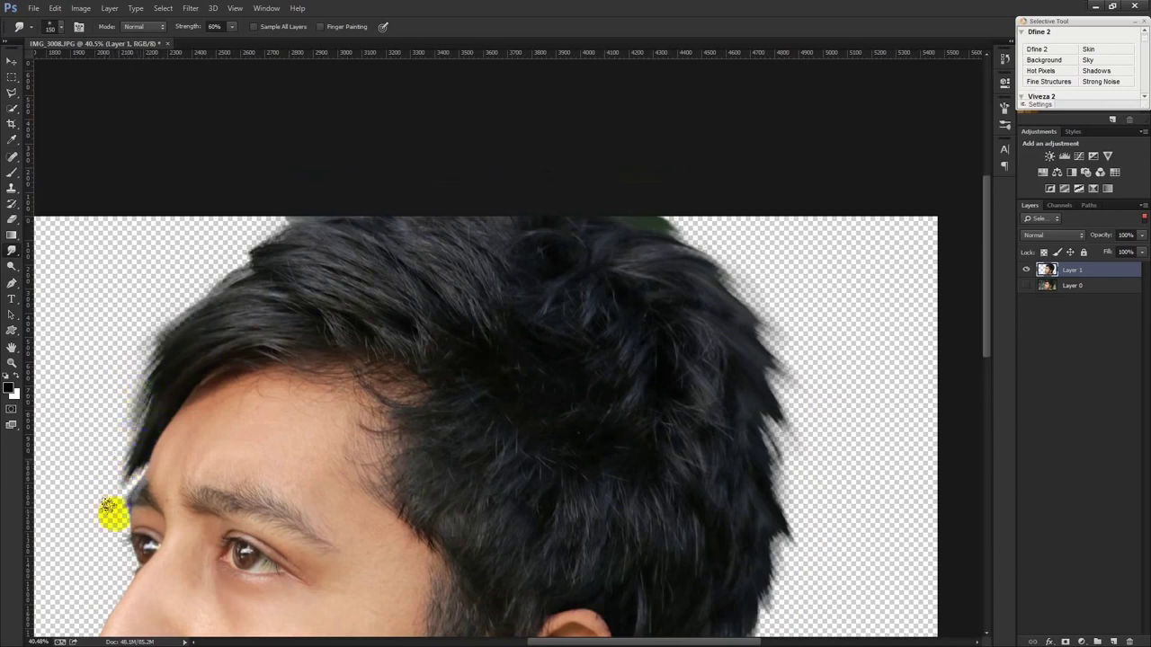
drag(258, 256, 229, 264)
mouse_move(218, 303)
mouse_down()
mouse_move(160, 313)
mouse_move(206, 316)
mouse_move(134, 380)
mouse_up()
mouse_move(180, 340)
mouse_down()
mouse_move(241, 285)
mouse_move(147, 321)
mouse_up()
mouse_move(237, 257)
mouse_down()
mouse_move(270, 257)
mouse_move(252, 261)
mouse_up()
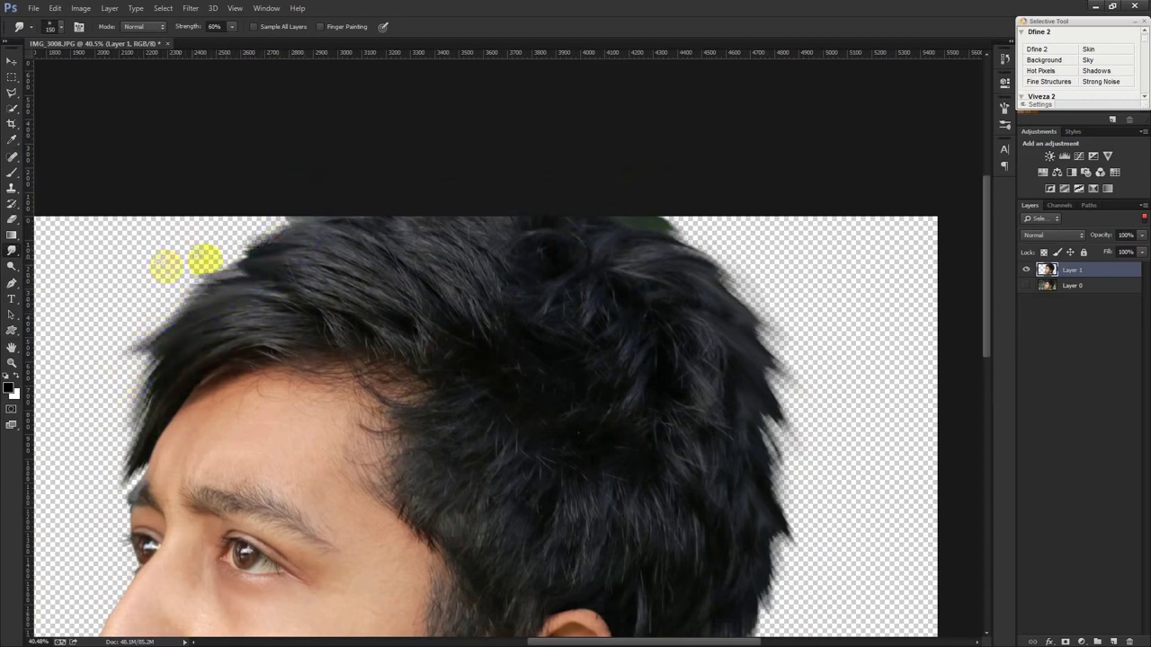
drag(278, 216, 342, 225)
drag(261, 241, 236, 260)
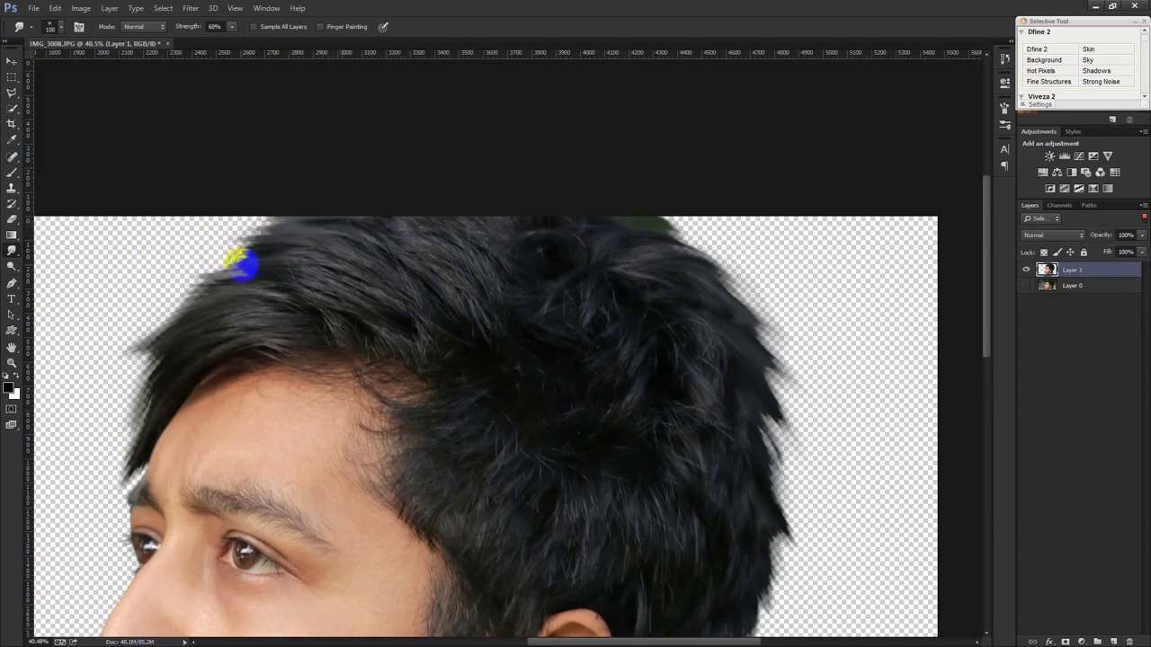
Pan down to the chin and smudge the lower beard edge softer
mouse_move(550, 429)
mouse_down()
mouse_move(599, 380)
mouse_move(660, 249)
mouse_up()
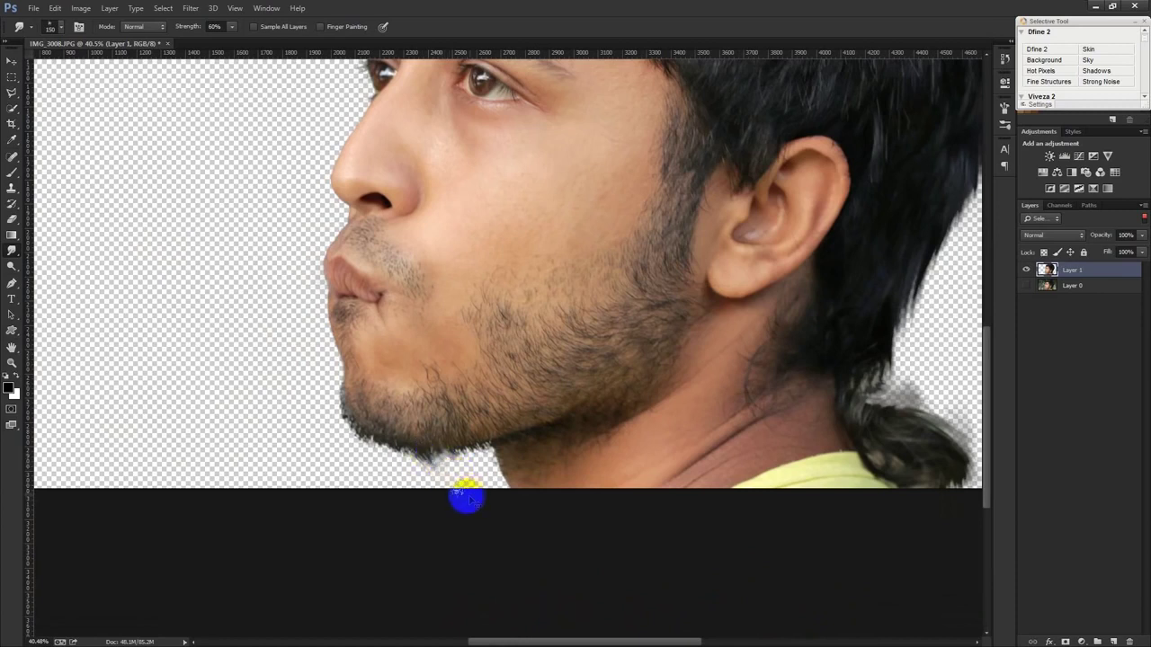
drag(469, 500, 441, 467)
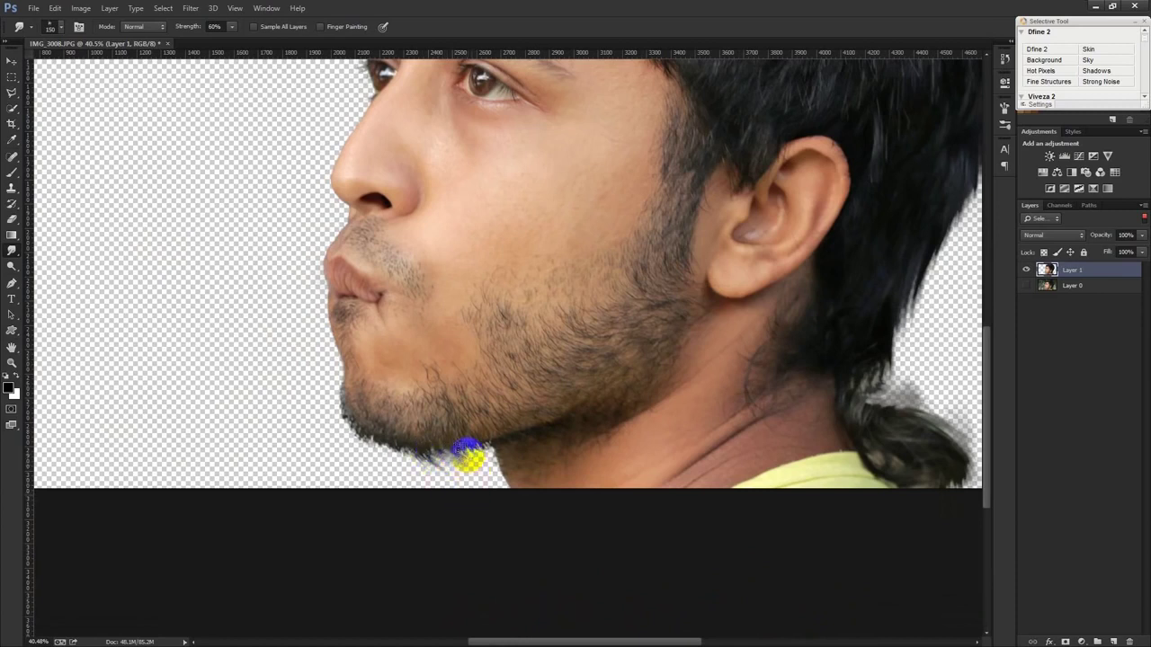
mouse_move(483, 454)
mouse_down()
mouse_move(399, 471)
mouse_move(335, 413)
mouse_up()
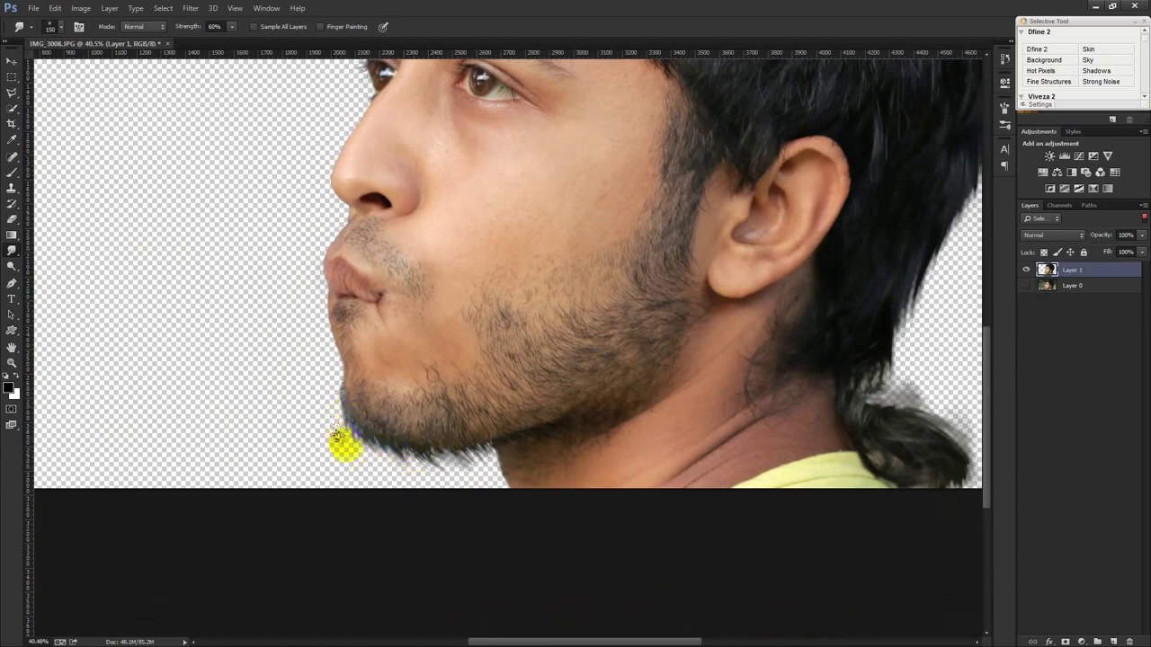
scroll(461, 463, down, 3)
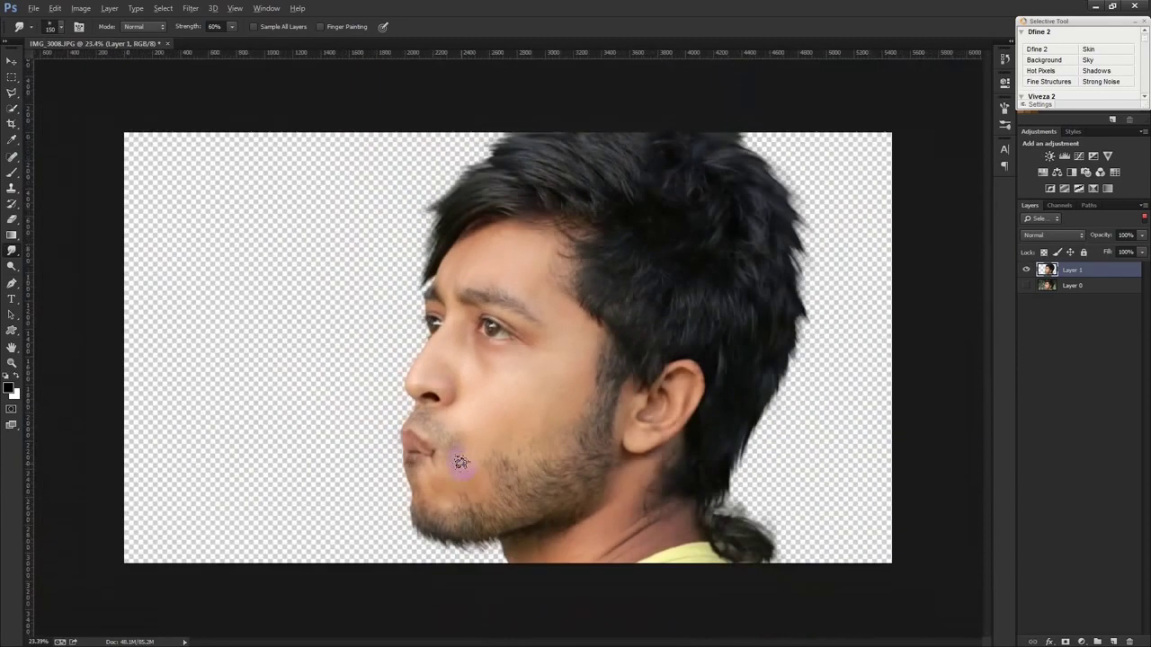
Smudge the top and left hair edges into fine strands with a 175-size brush, undoing one bad stroke
scroll(533, 192, up, 2)
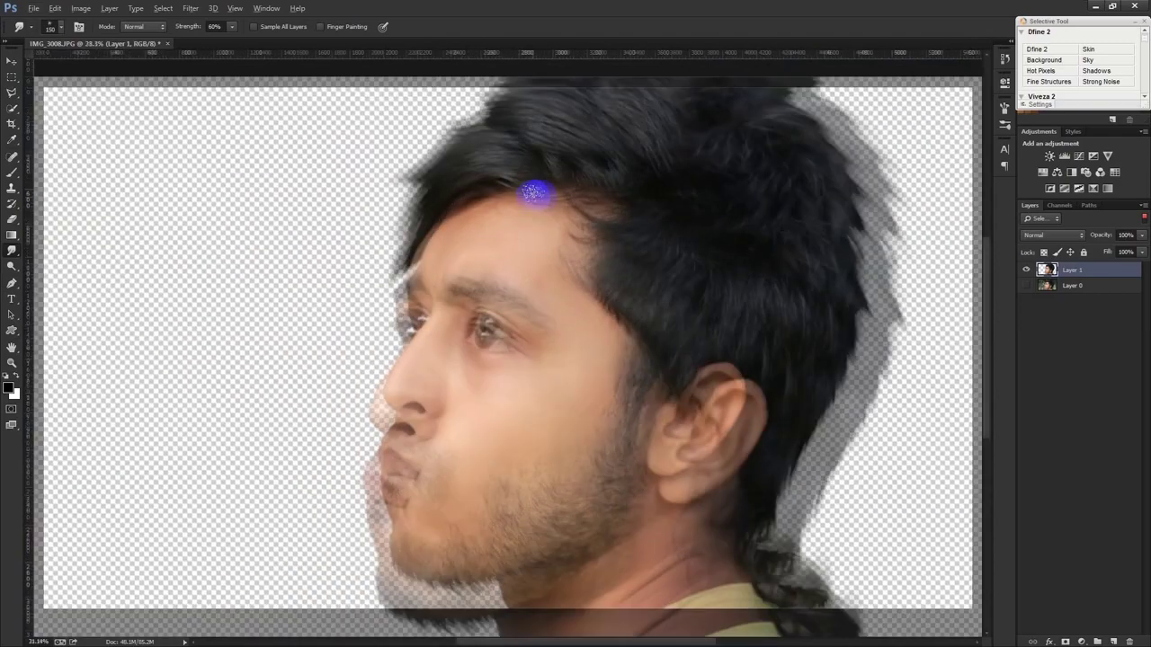
drag(525, 177, 441, 185)
key(bracketright)
key(ctrl+z)
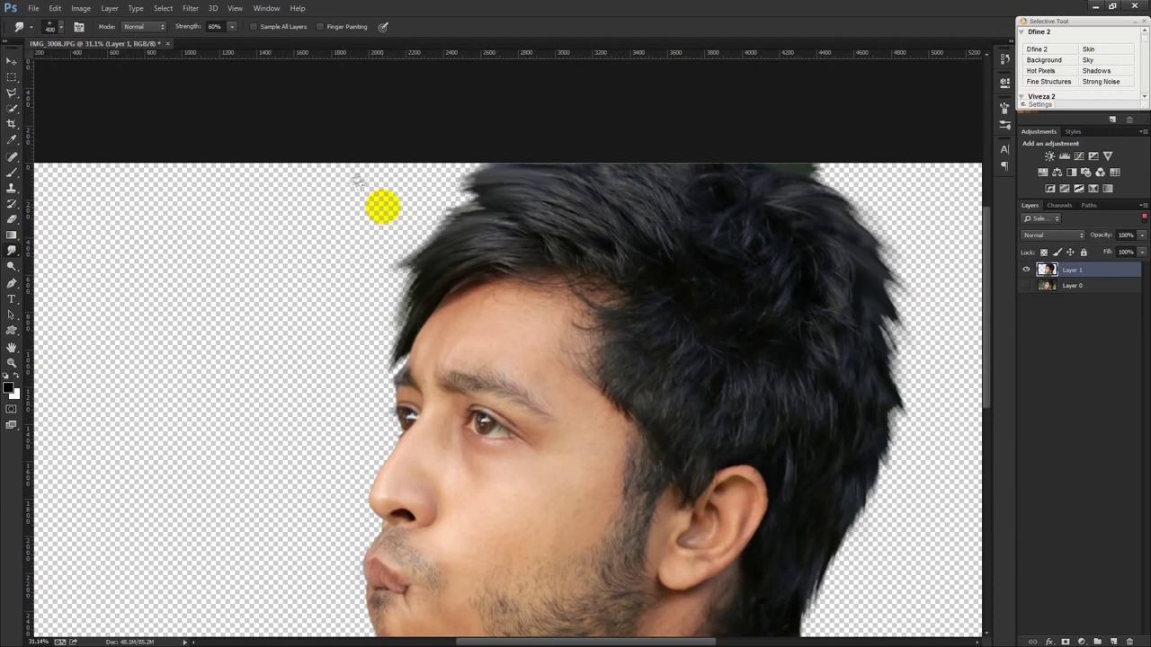
key(bracketleft)
key(bracketleft)
key(bracketleft)
drag(489, 185, 394, 218)
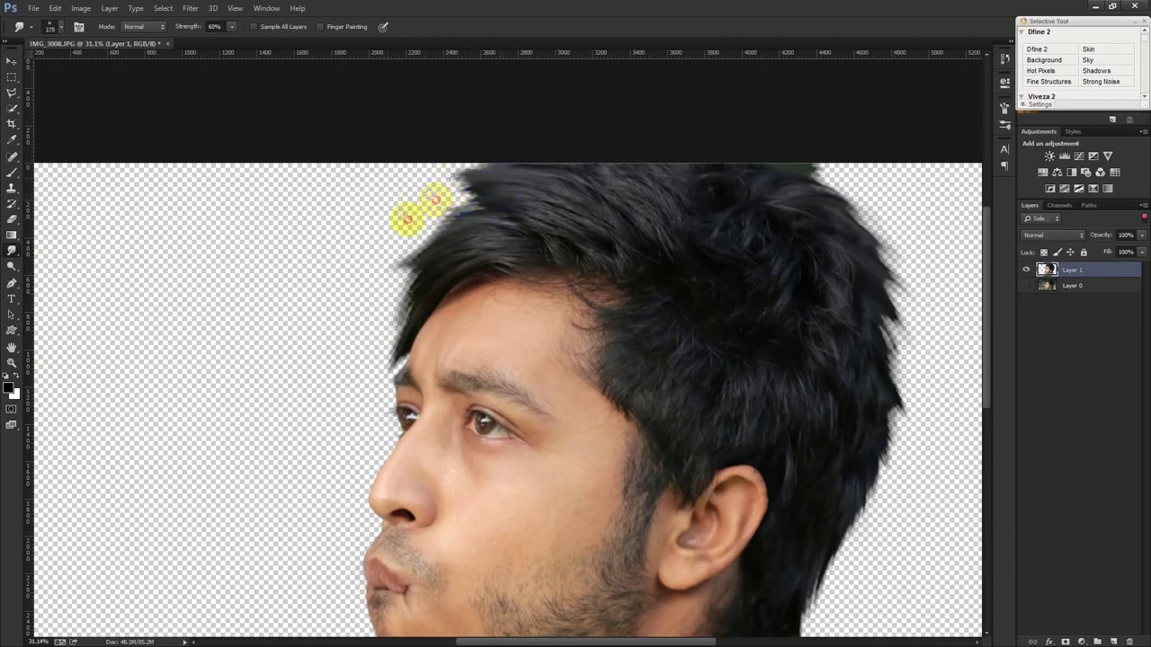
drag(441, 237, 379, 286)
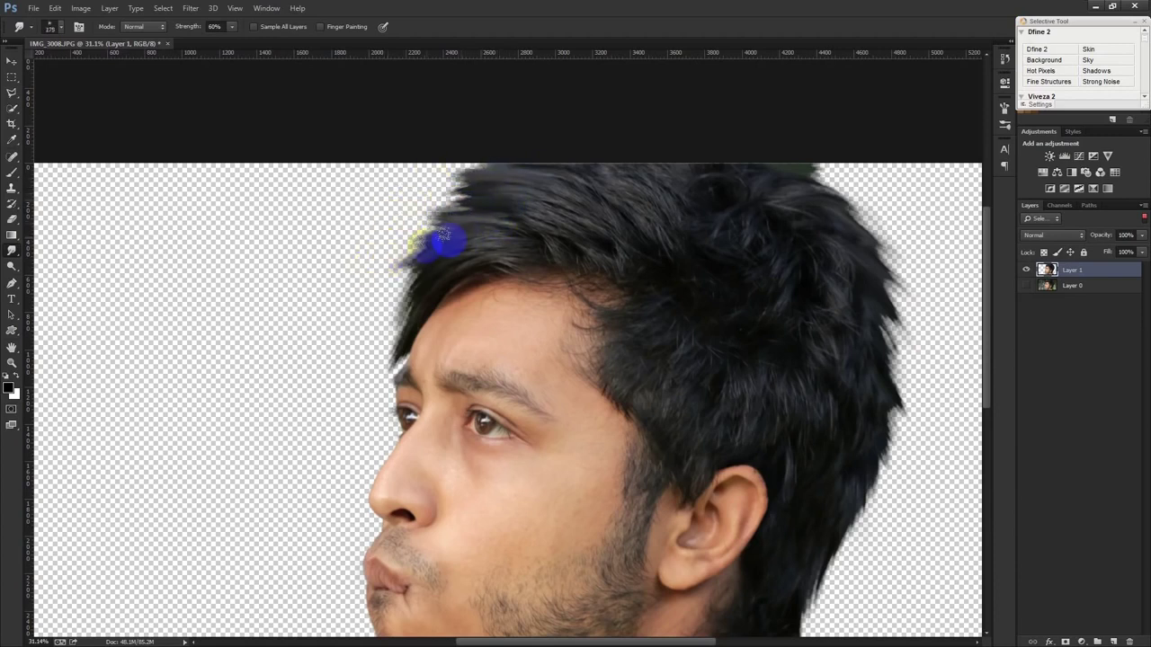
drag(442, 257, 395, 305)
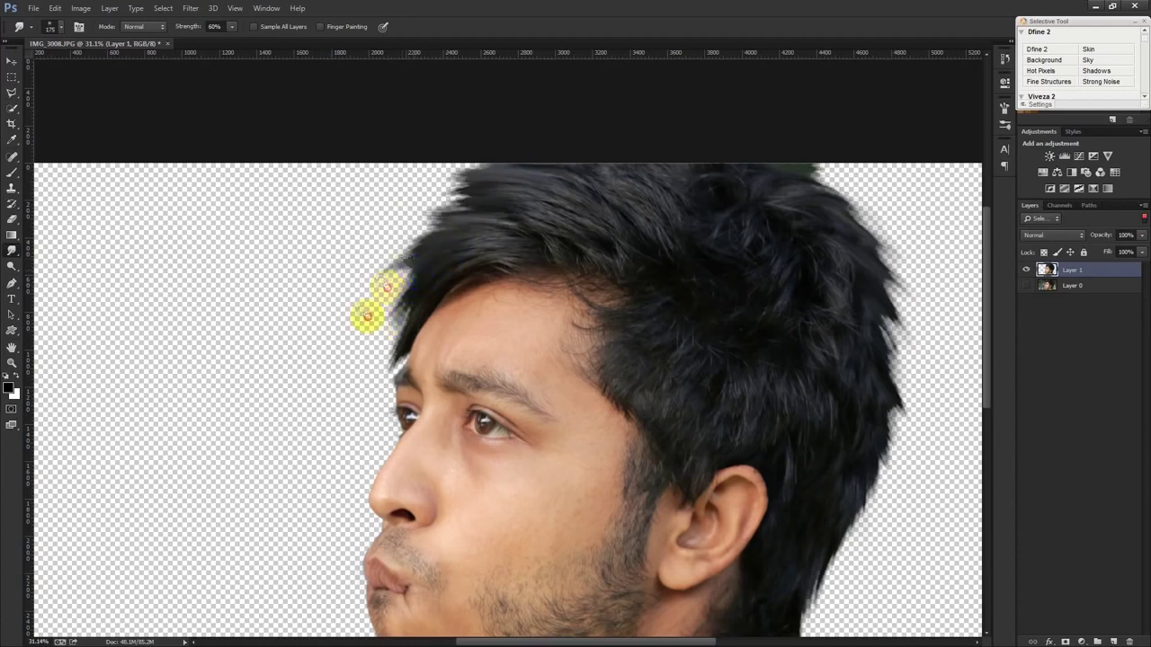
mouse_move(495, 193)
mouse_down()
mouse_move(450, 236)
mouse_move(423, 215)
mouse_up()
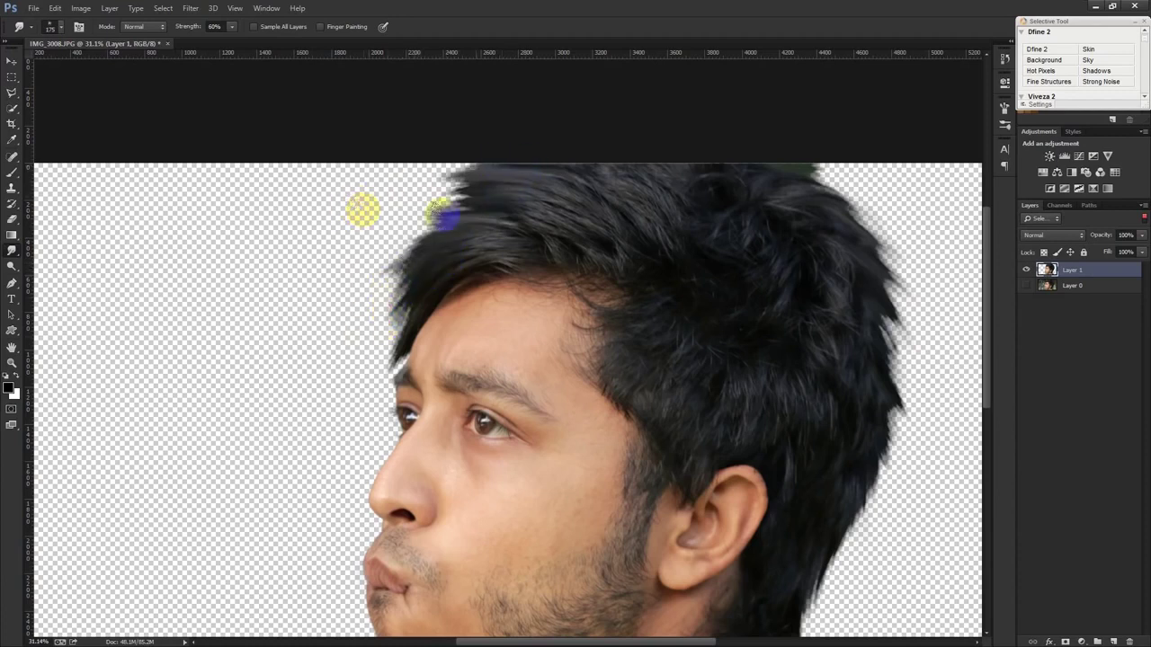
Smudge the top-right, right-side and nape hair edges into soft downward strands
mouse_move(860, 188)
mouse_down()
mouse_move(804, 218)
mouse_move(899, 270)
mouse_up()
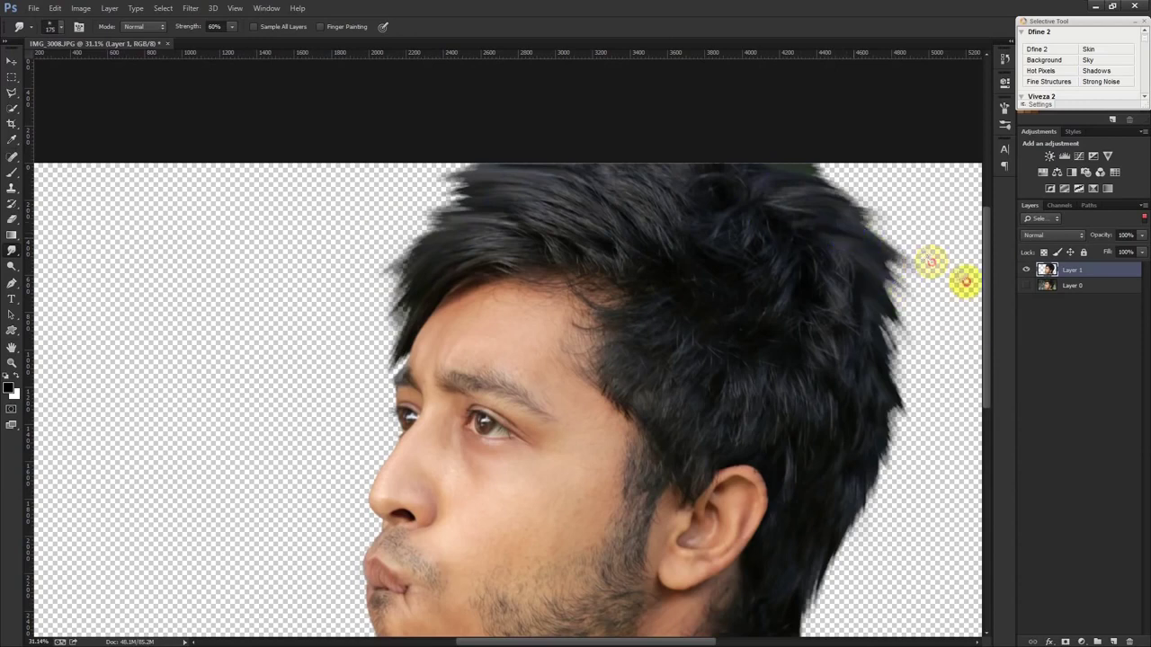
drag(882, 296, 874, 319)
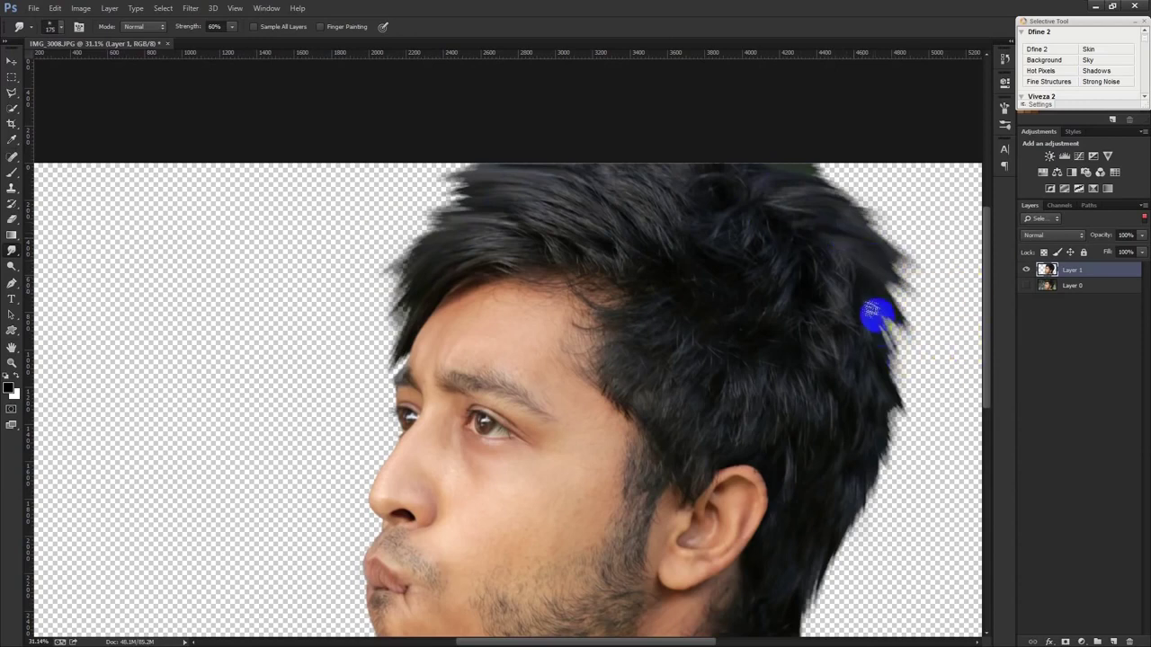
click(924, 407)
drag(930, 404, 860, 262)
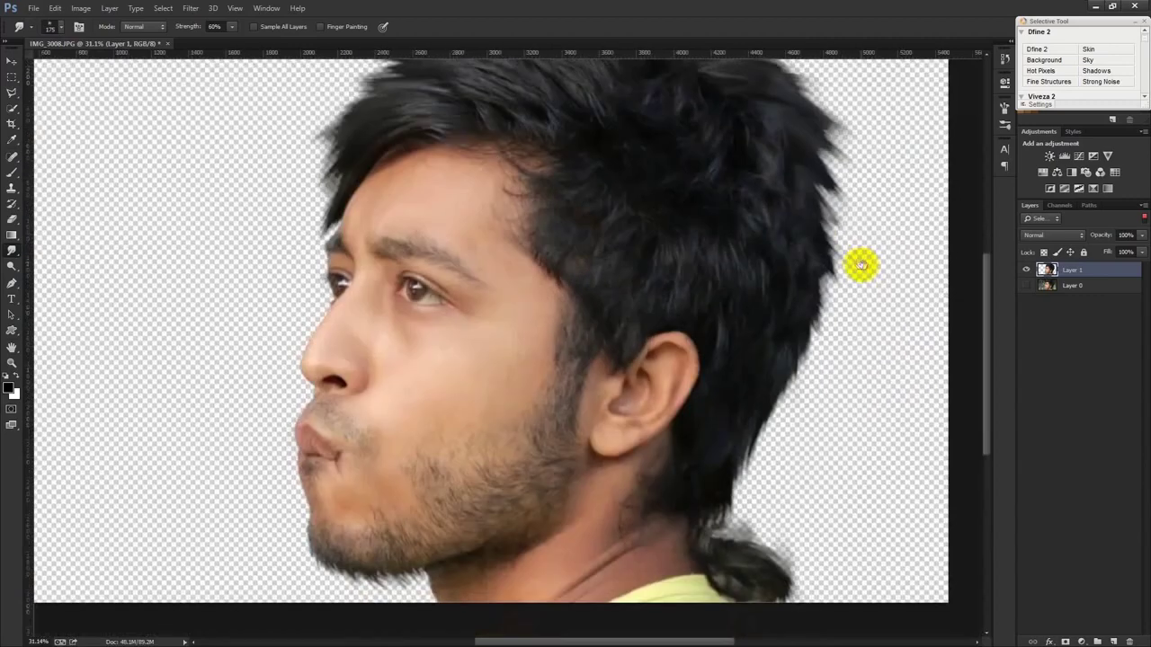
drag(809, 290, 799, 335)
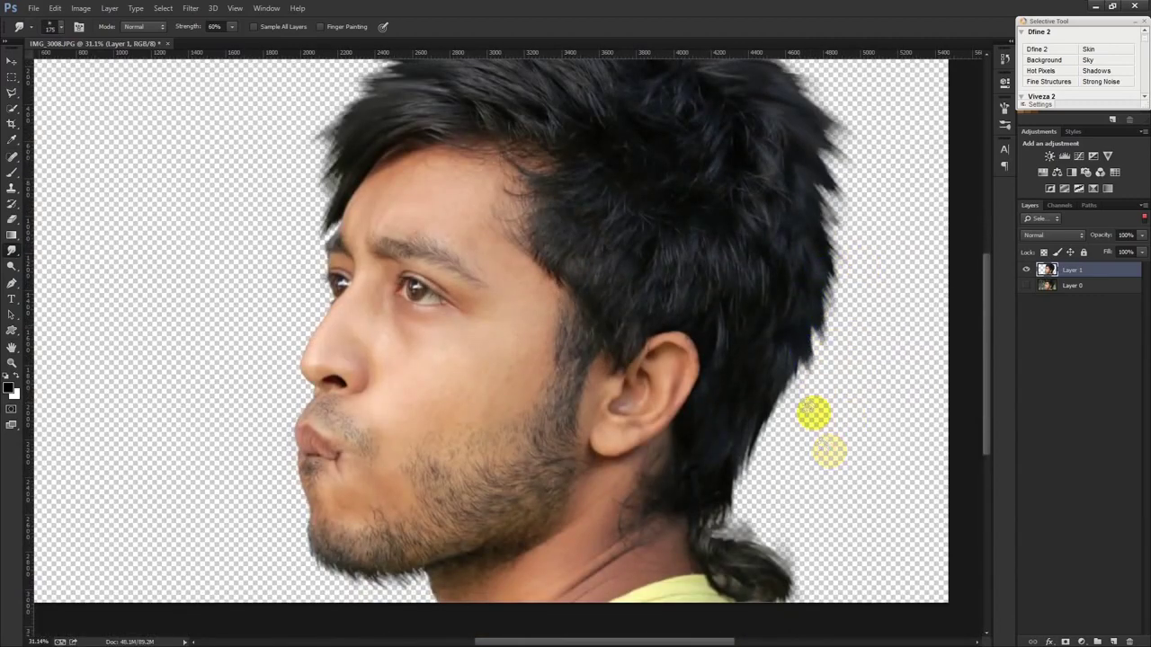
mouse_move(774, 386)
mouse_down()
mouse_move(760, 414)
mouse_move(779, 543)
mouse_up()
mouse_move(732, 464)
mouse_down()
mouse_move(758, 506)
mouse_move(740, 411)
mouse_move(717, 416)
mouse_move(693, 445)
mouse_move(734, 420)
mouse_move(739, 454)
mouse_up()
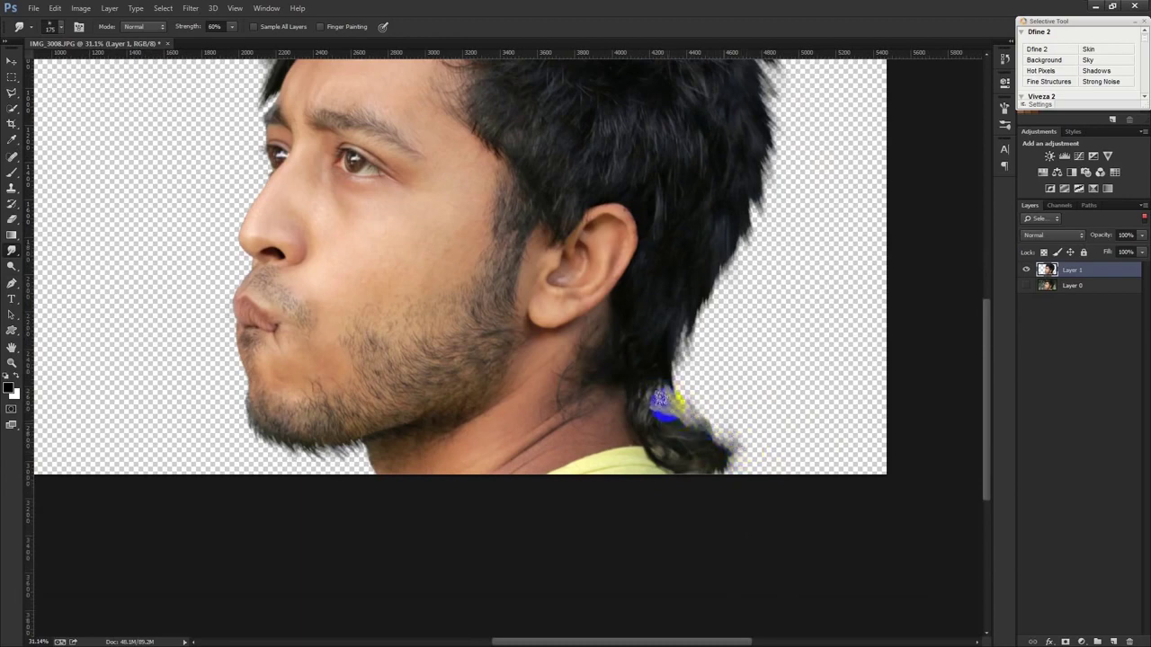
scroll(697, 418, down, 3)
scroll(691, 432, up, 1)
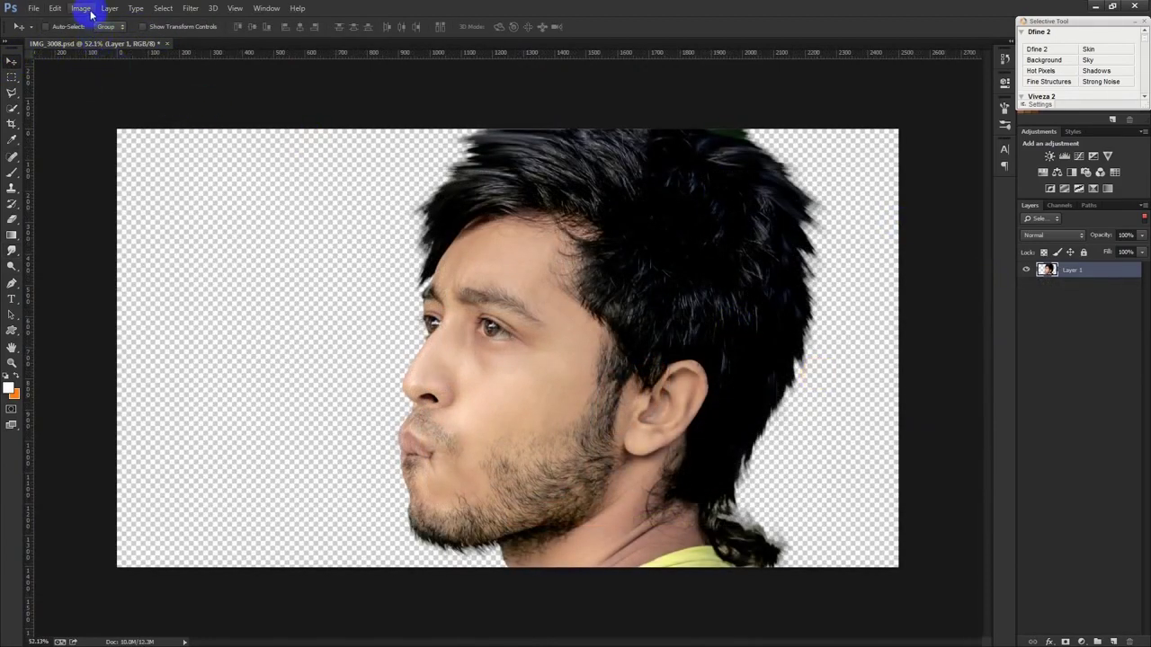
Add a reversed, dithered radial black-to-white gradient fill at 268% scale, centre shifted up-left
click(1082, 642)
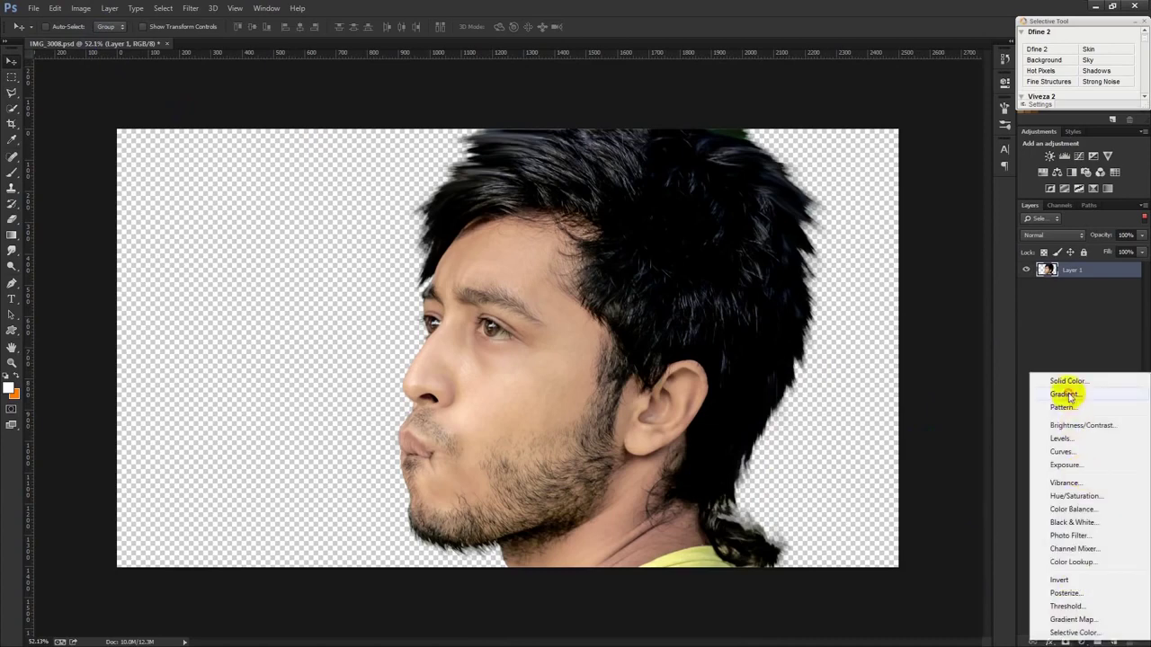
click(1065, 390)
click(856, 192)
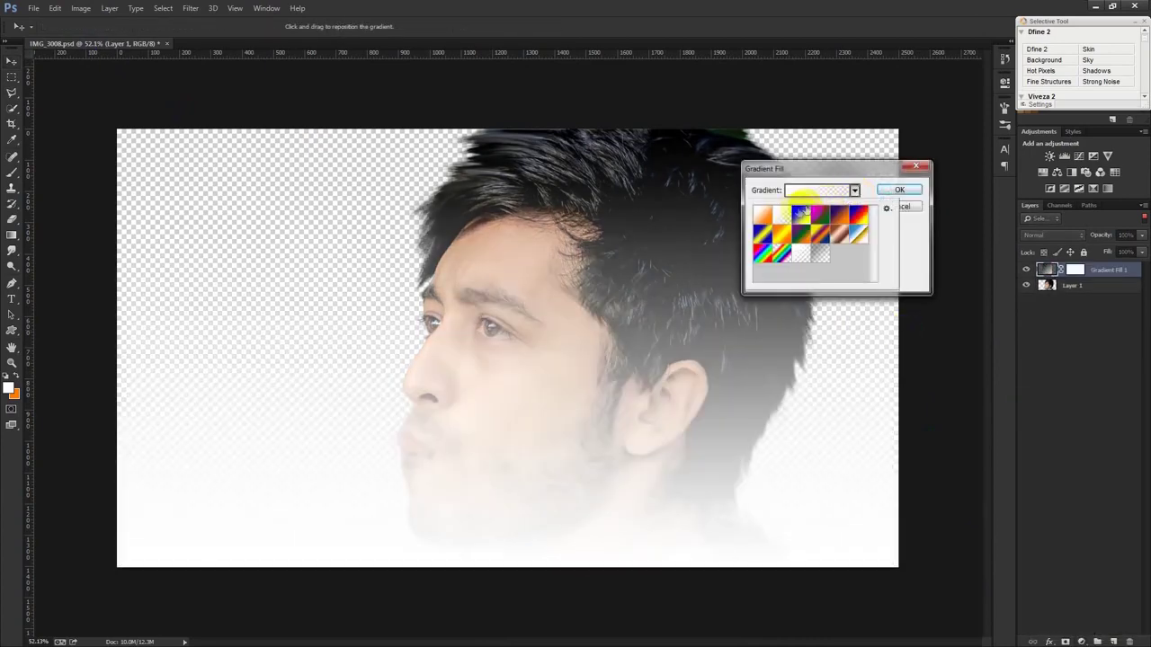
click(798, 216)
click(812, 174)
click(806, 209)
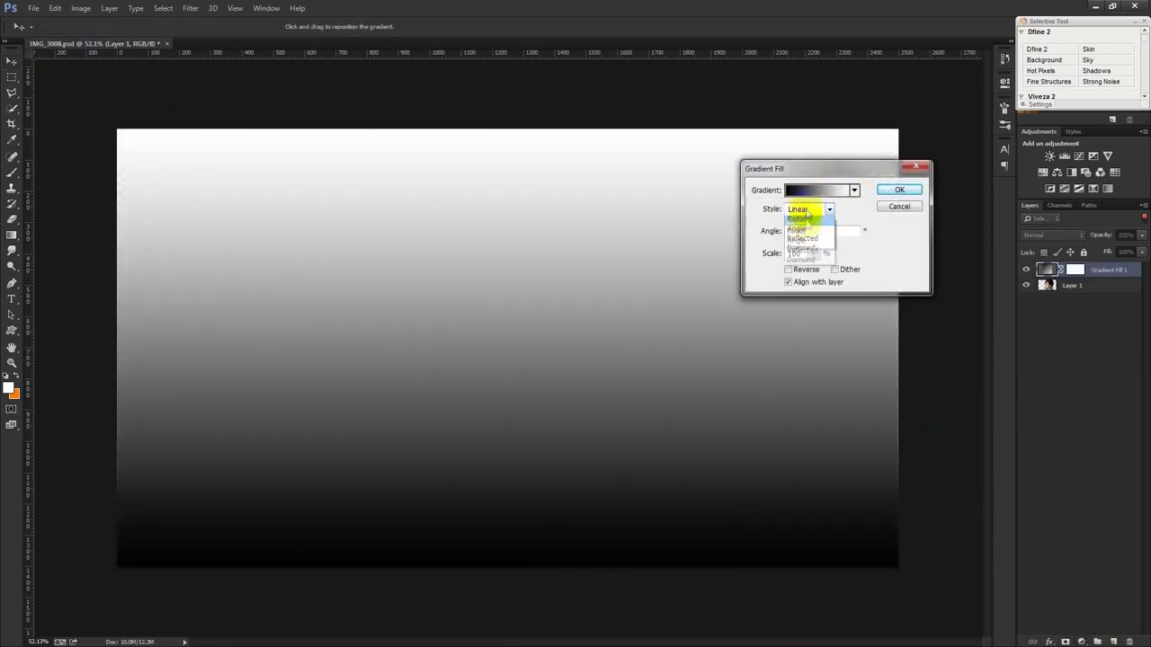
click(805, 232)
click(804, 270)
click(849, 270)
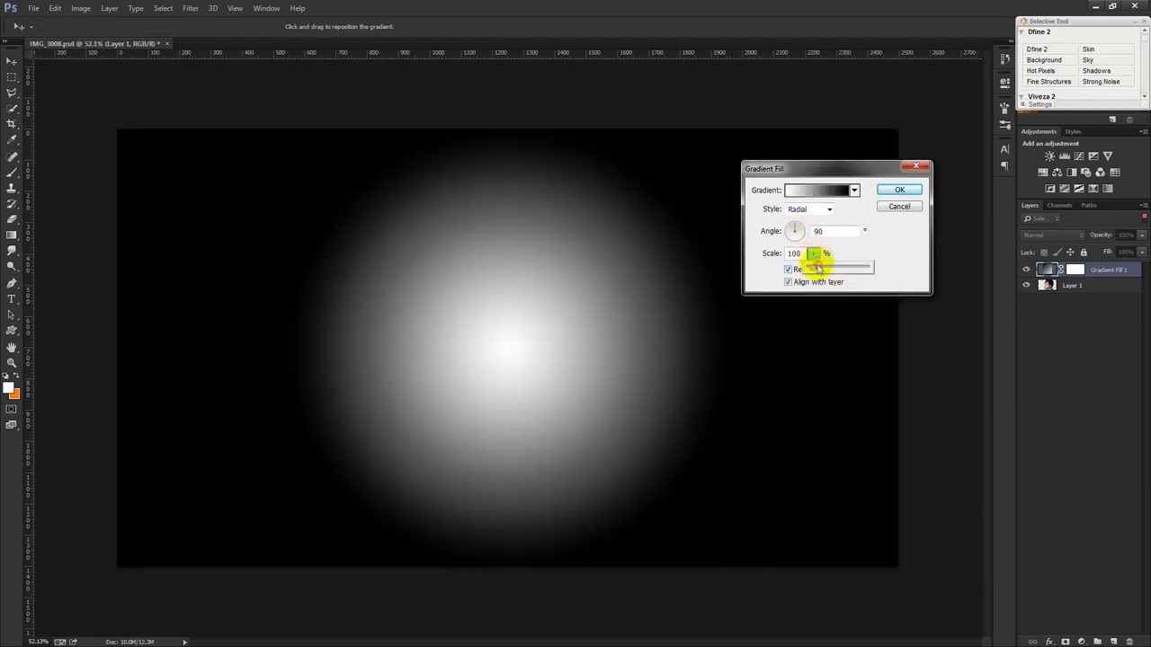
drag(816, 268, 826, 267)
mouse_move(596, 316)
mouse_down()
mouse_move(437, 249)
mouse_move(528, 245)
mouse_up()
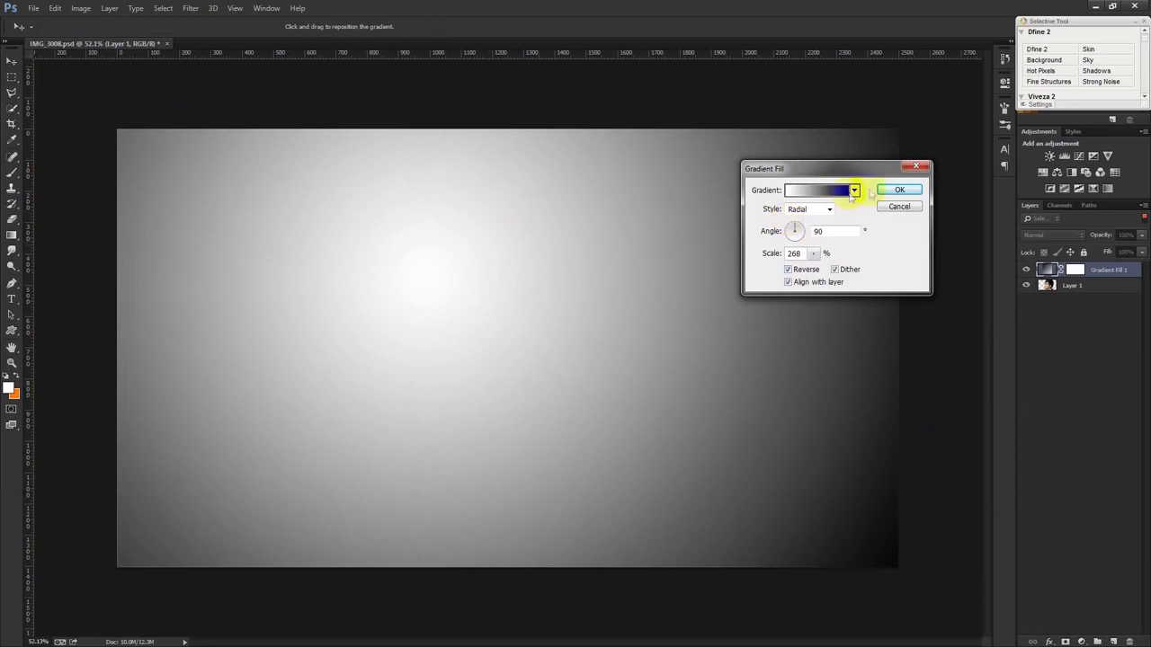
click(899, 190)
Move the gradient layer beneath the portrait, then readjust its bright centre and angle
drag(1105, 270, 1099, 315)
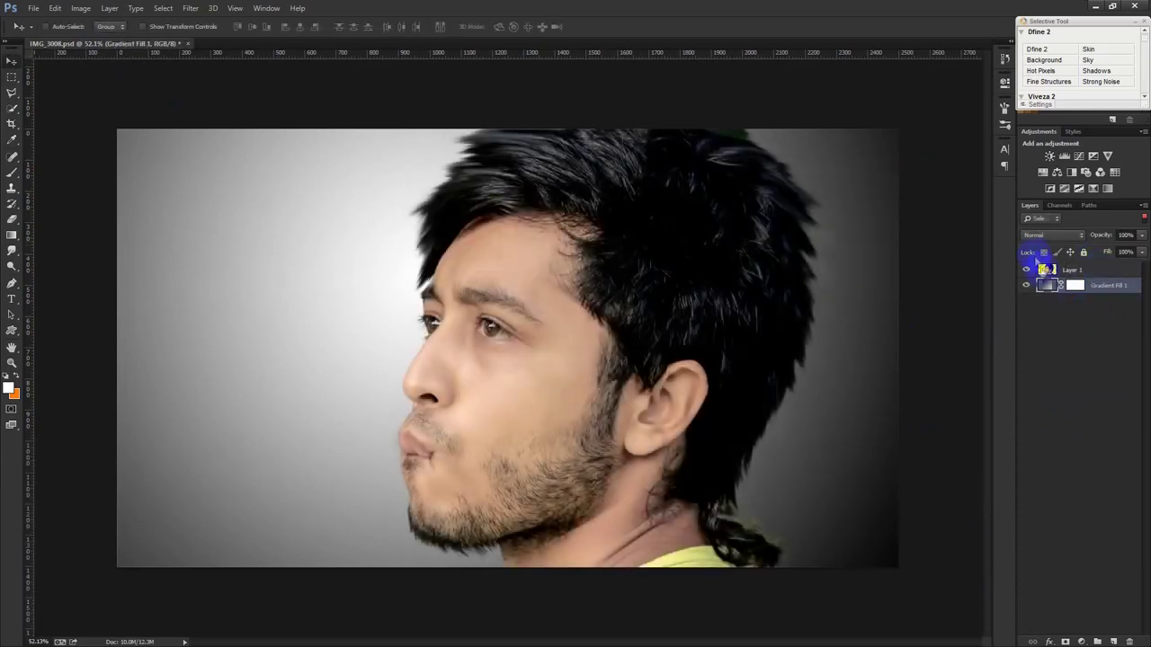
double_click(1045, 286)
mouse_move(488, 219)
mouse_down()
mouse_move(509, 219)
mouse_move(526, 301)
mouse_up()
click(800, 226)
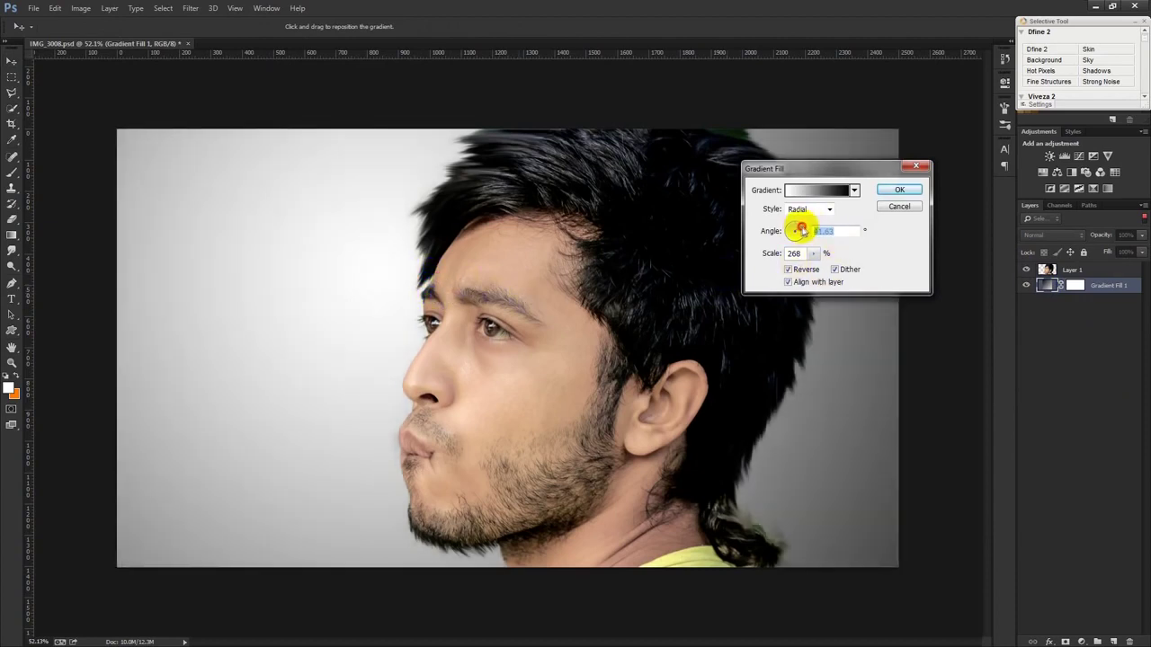
drag(802, 229, 806, 232)
click(899, 190)
click(1091, 269)
click(80, 8)
mouse_move(99, 40)
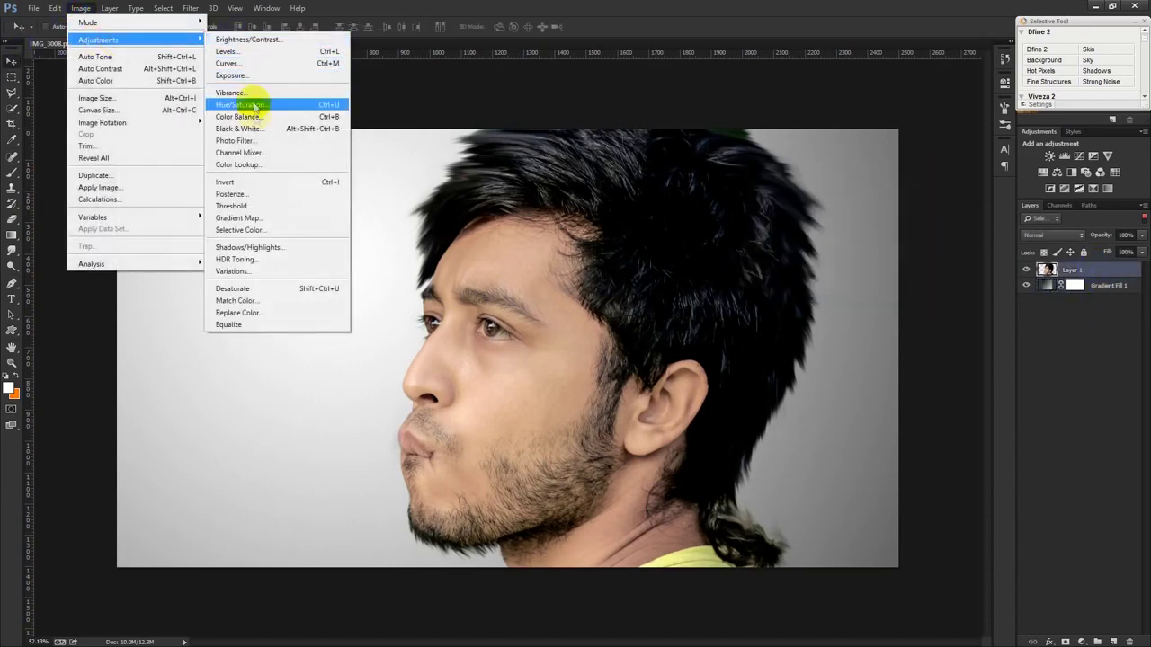
Apply a Black & White adjustment to the portrait with the Reds slider raised to 75
click(237, 129)
drag(541, 124, 819, 83)
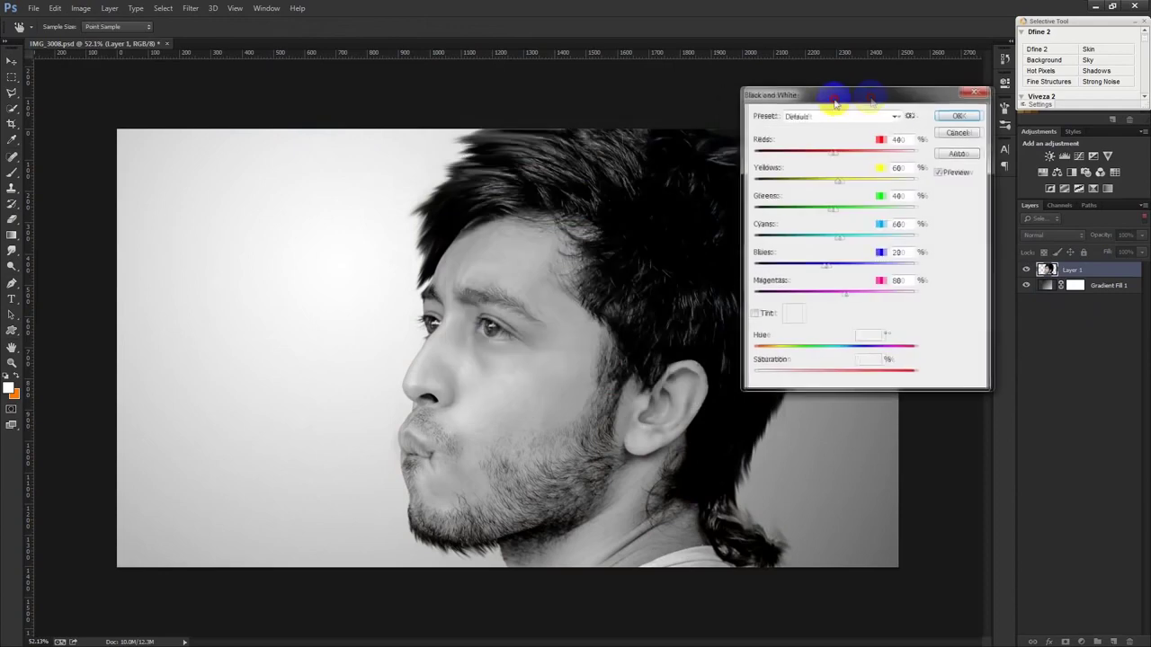
mouse_move(821, 133)
mouse_down()
mouse_move(798, 134)
mouse_move(833, 136)
mouse_up()
click(947, 94)
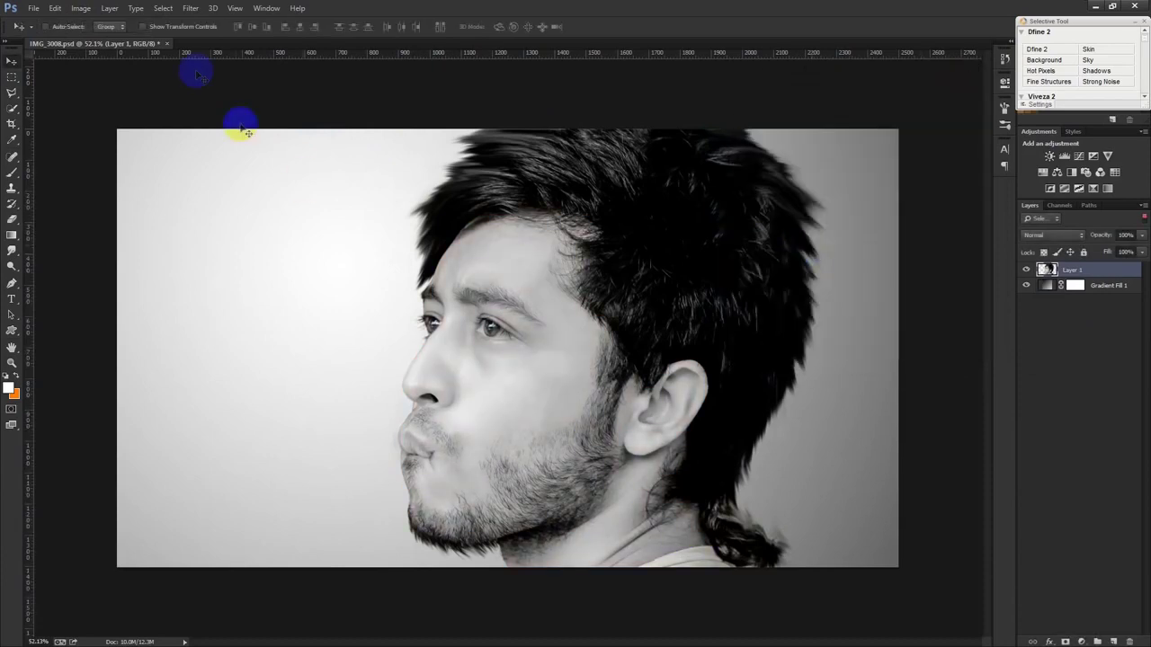
Apply Shadows/Highlights to the black-and-white portrait, keeping the default shadow amount
click(190, 9)
mouse_move(81, 9)
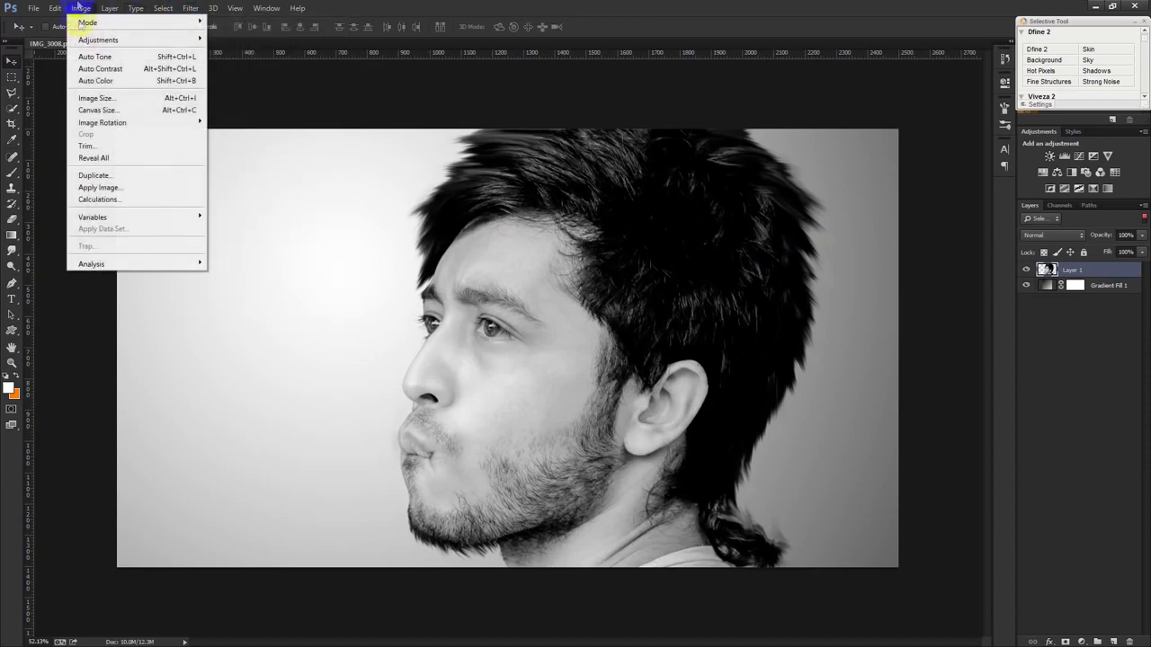
click(286, 246)
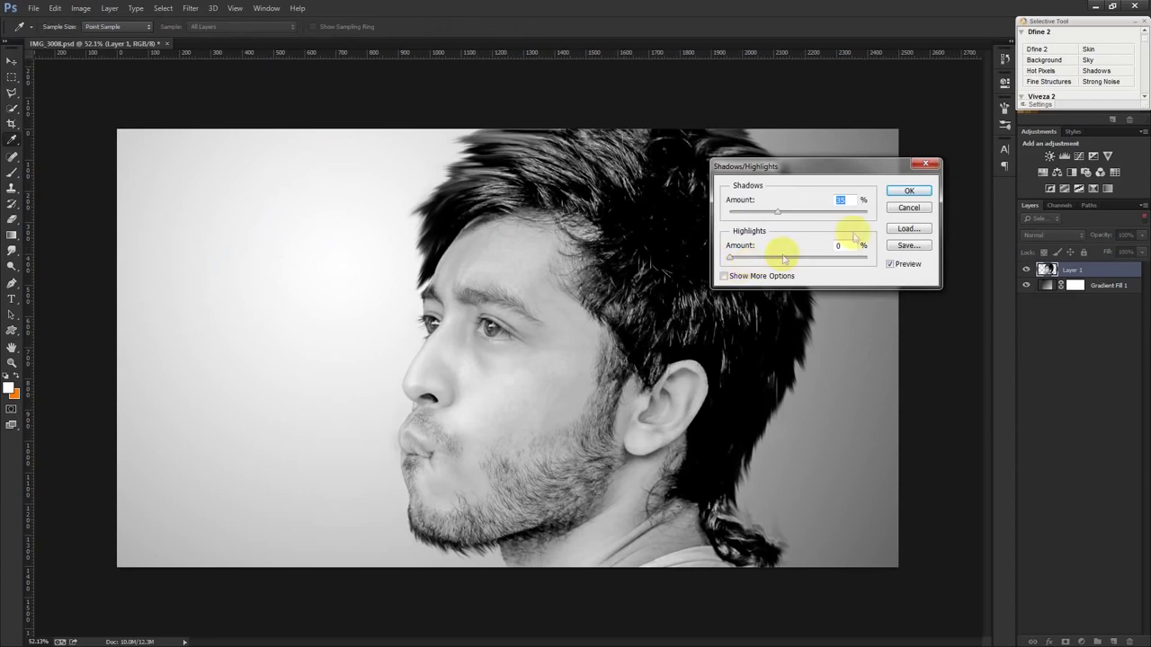
click(909, 191)
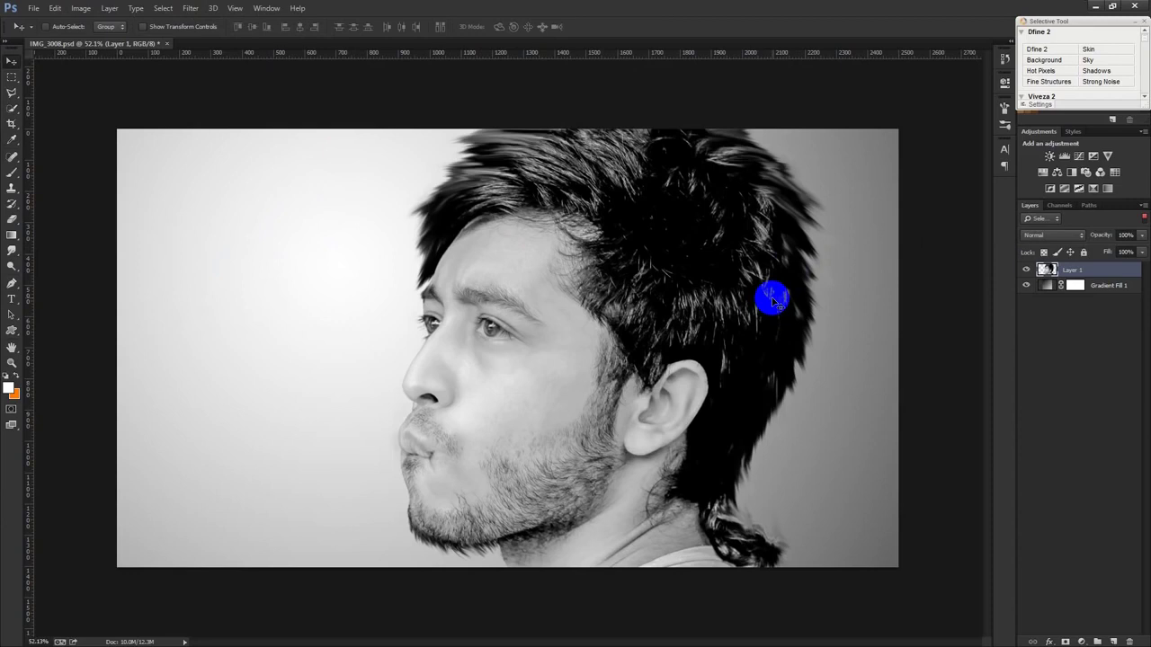
Merge the visible image onto a new Layer 2 and run Liquify on it without changes
key(ctrl+shift+alt+e)
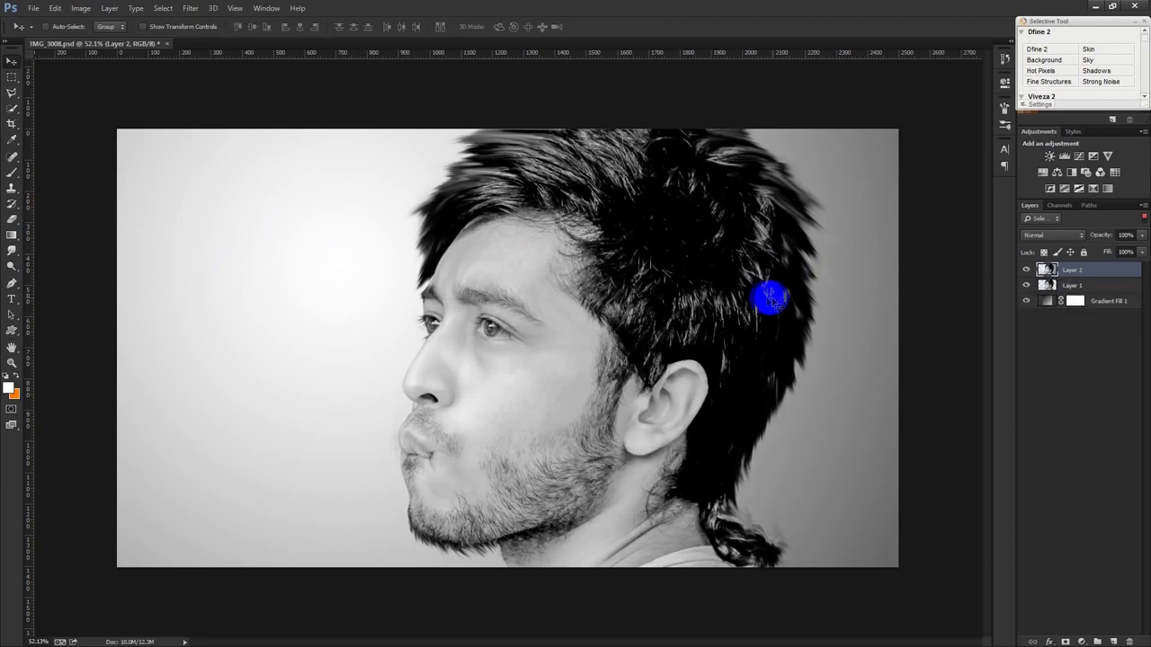
drag(202, 11, 241, 93)
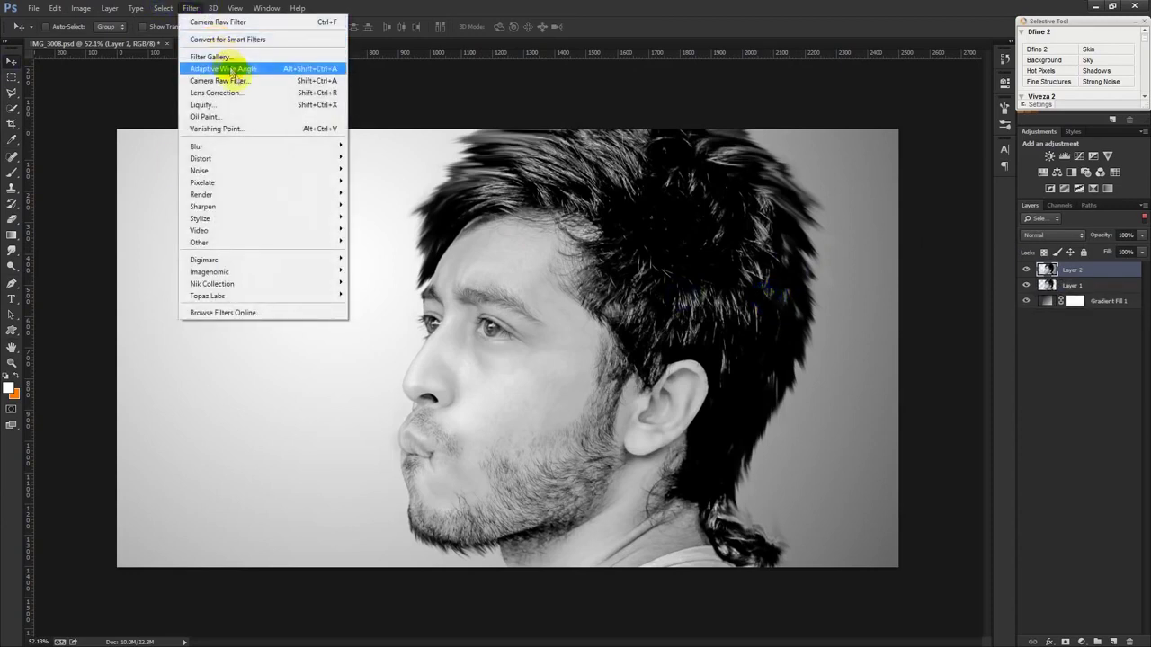
click(288, 104)
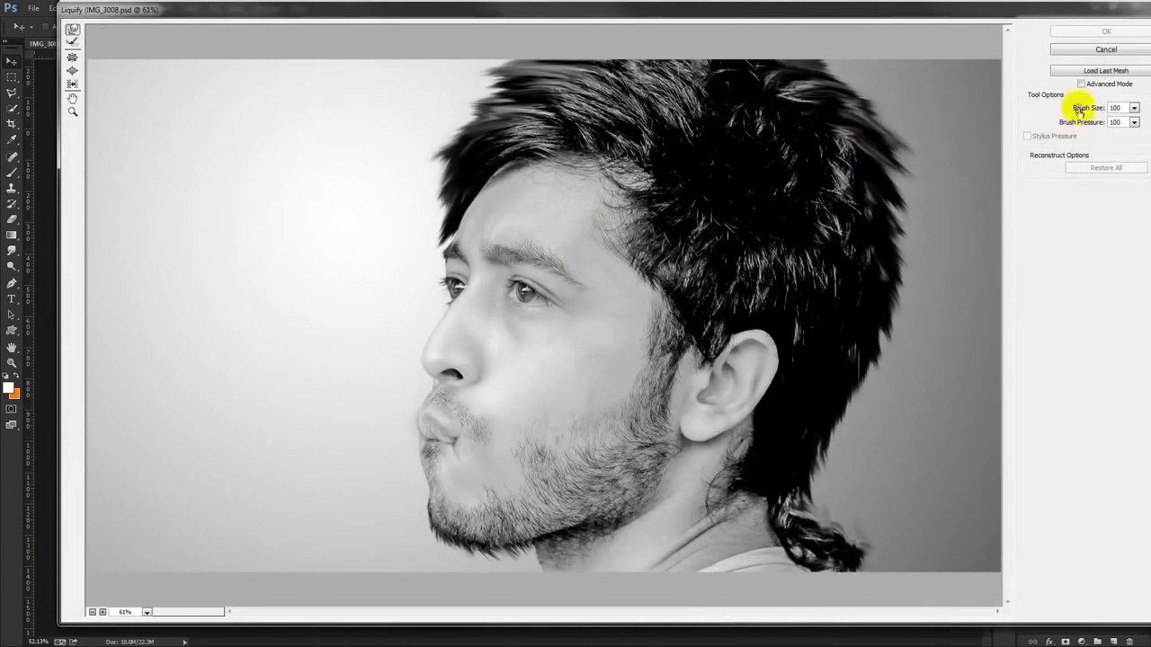
click(1106, 32)
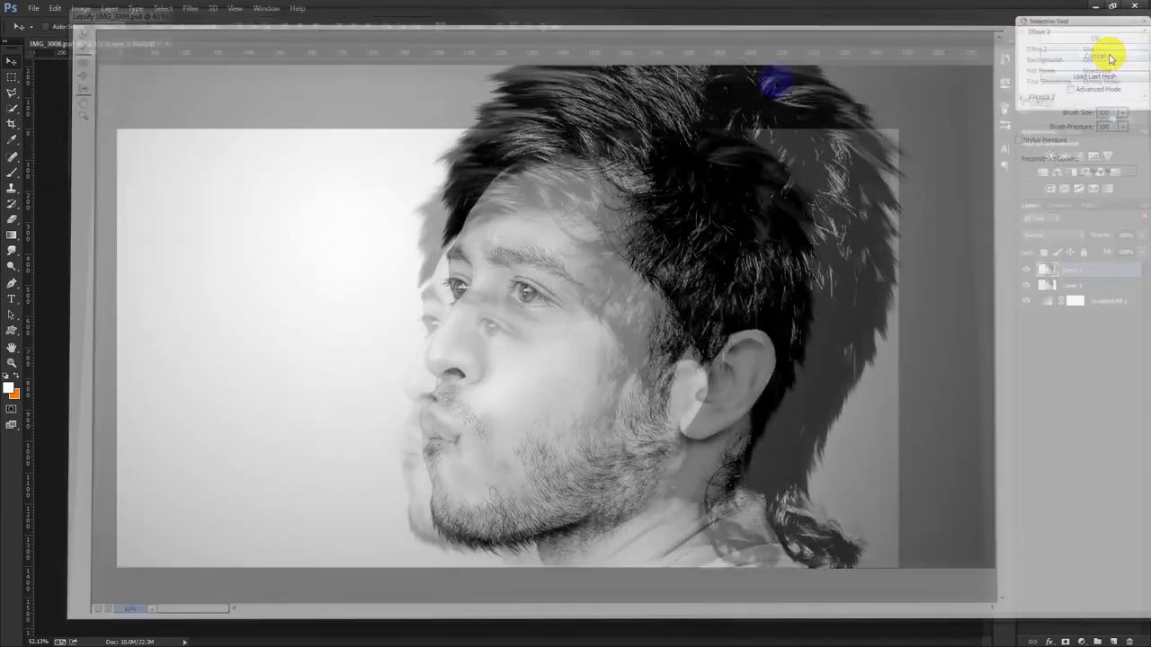
Apply the Oil Paint filter to Layer 2 with Cleanliness lowered to about 5
click(202, 11)
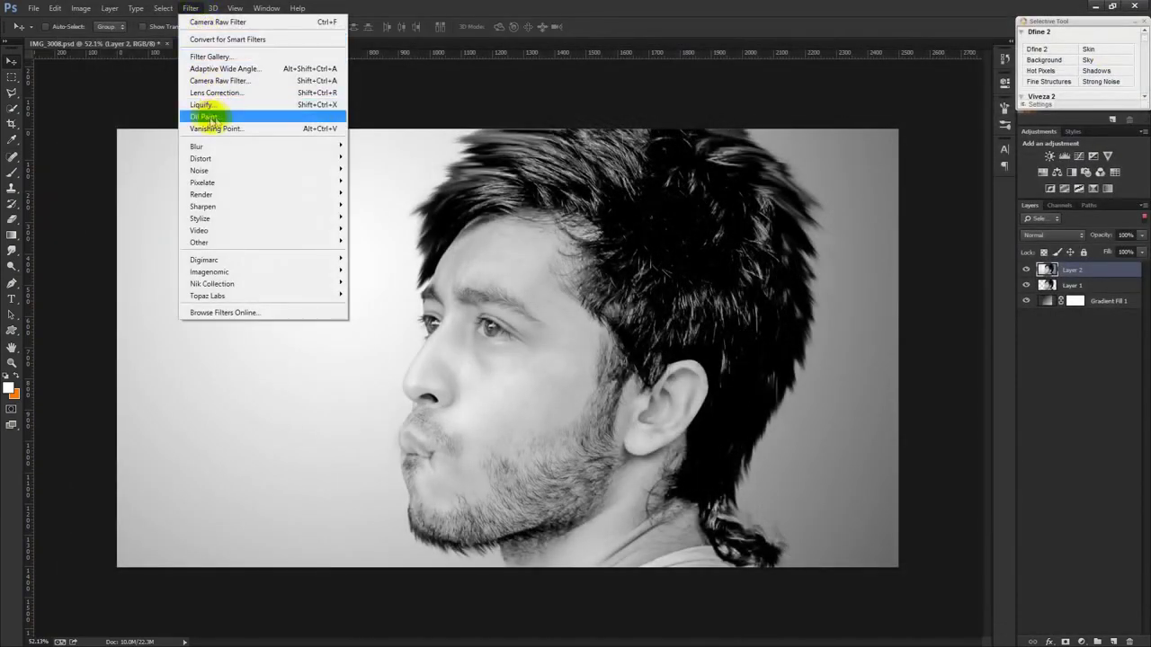
click(214, 116)
click(659, 330)
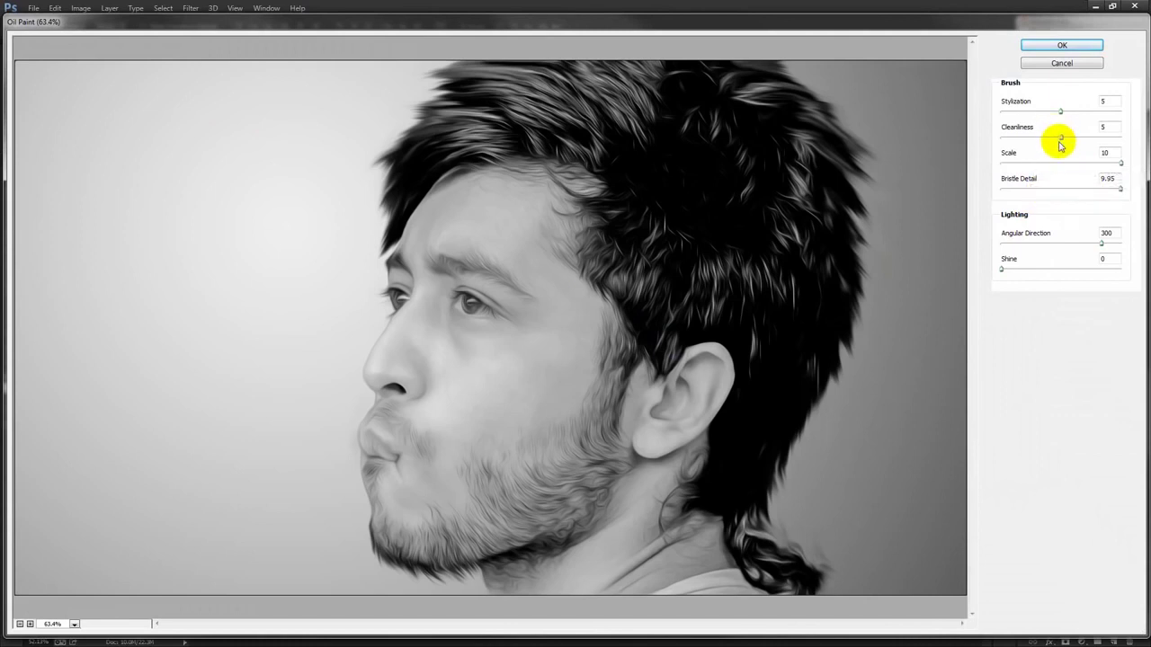
mouse_move(1064, 138)
mouse_down()
mouse_move(1106, 138)
mouse_move(1039, 137)
mouse_up()
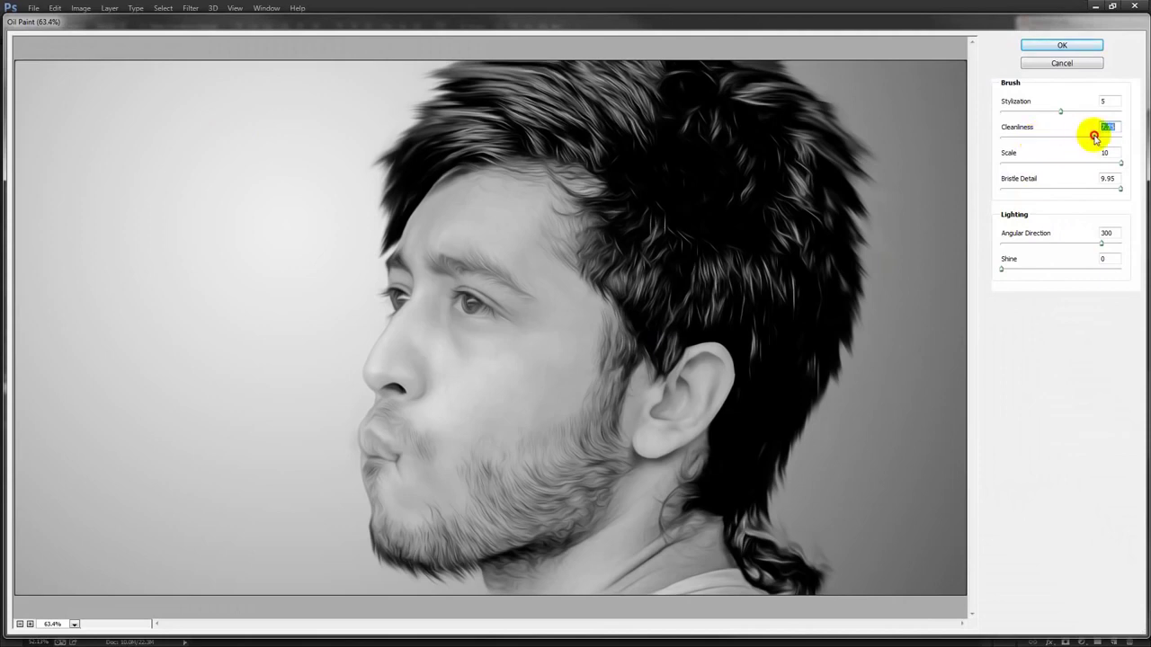
drag(1094, 136, 1065, 138)
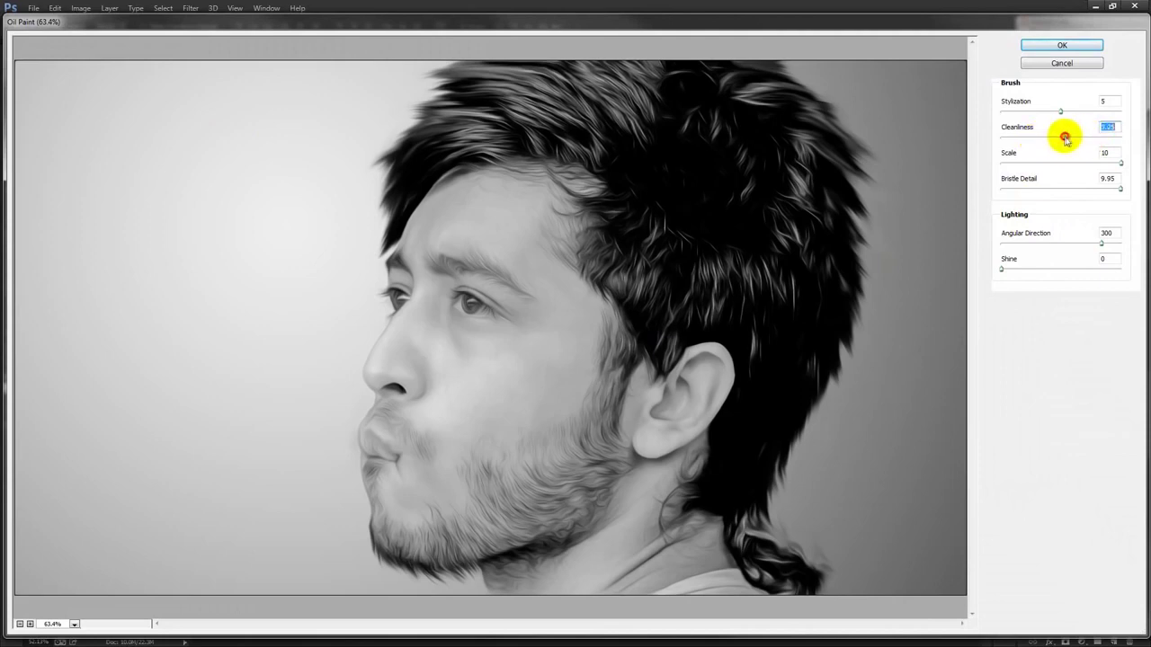
click(1062, 45)
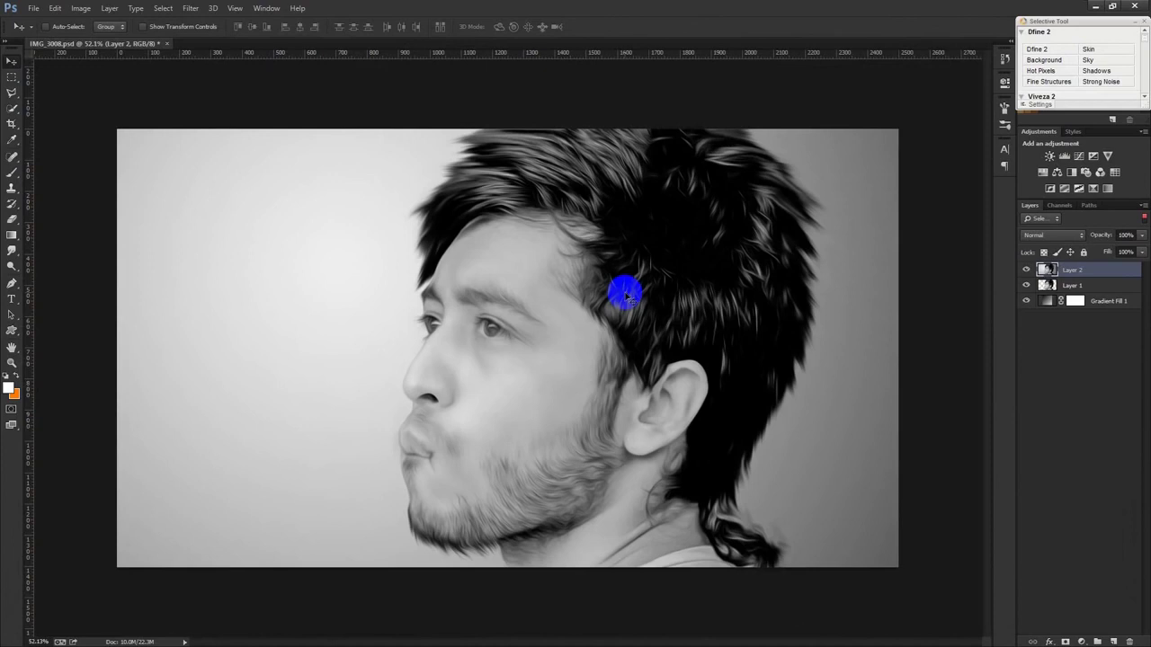
In Viveza 2, raise Structure then settle near 47%, desaturate, and ease Contrast down
click(1024, 272)
click(191, 9)
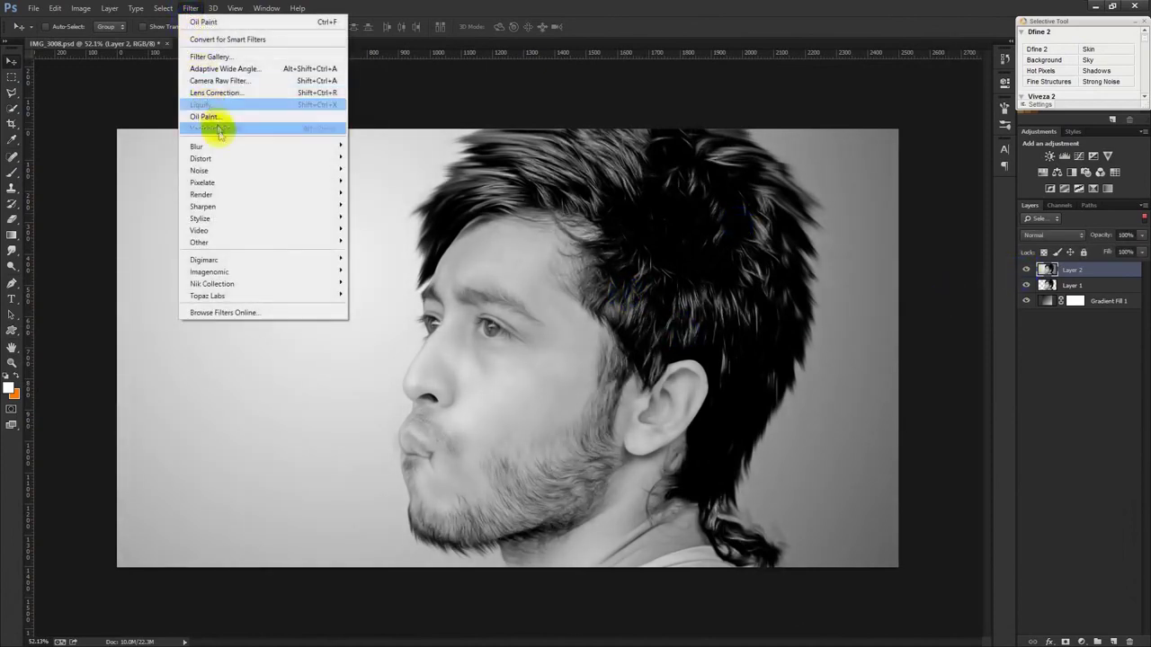
mouse_move(209, 272)
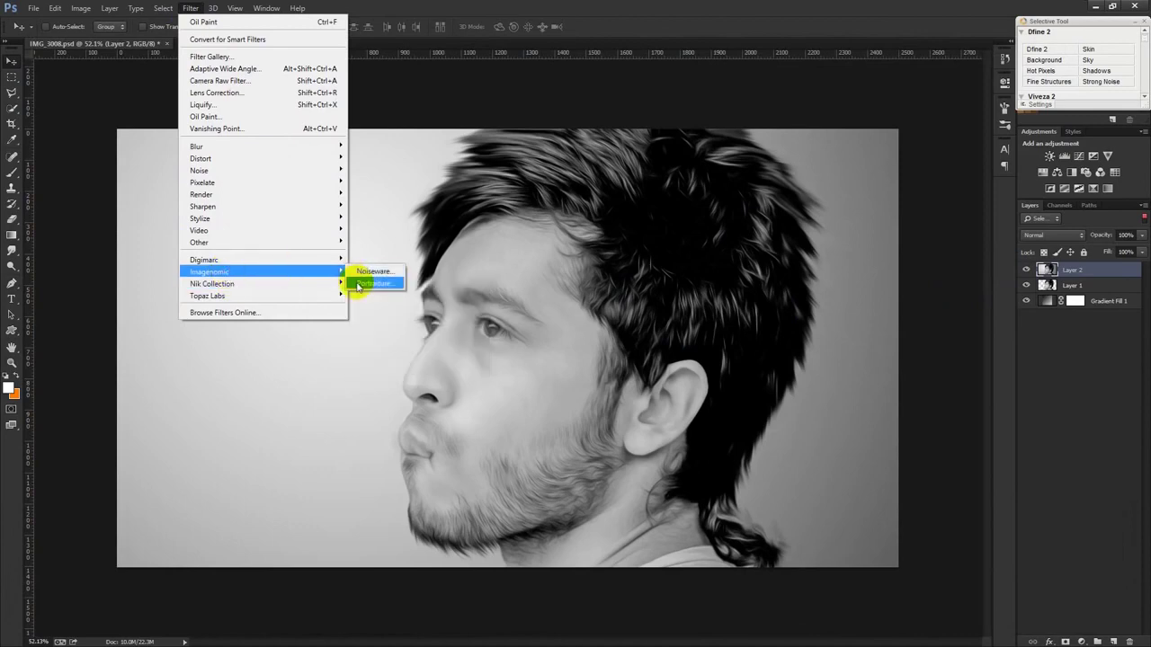
click(399, 368)
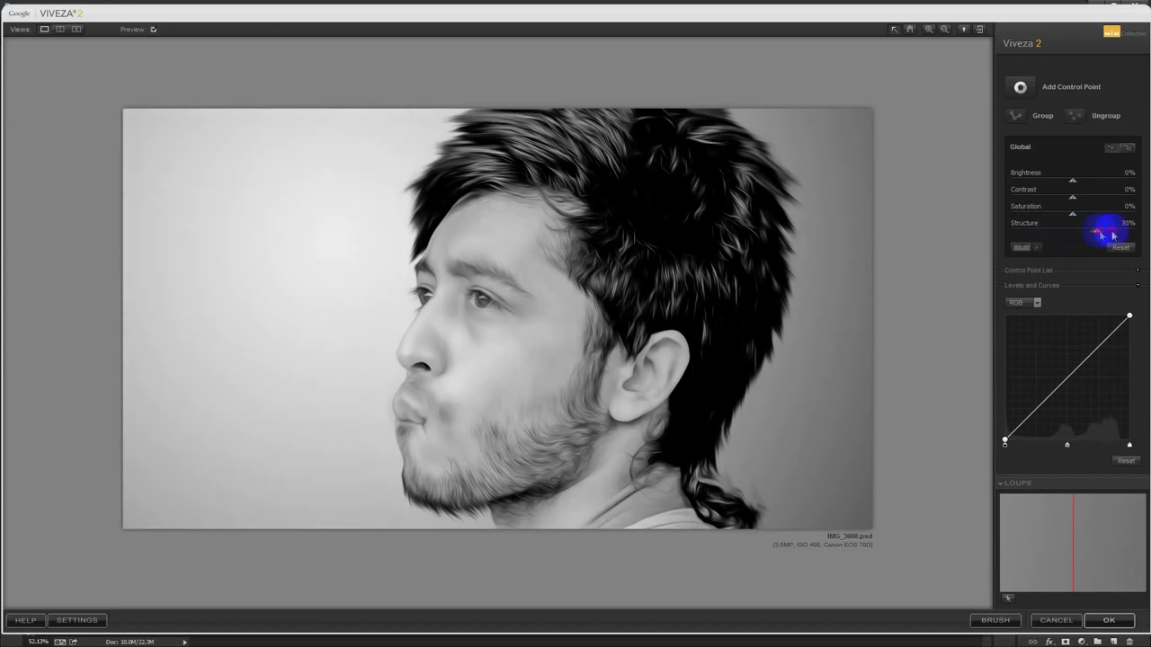
drag(1101, 236, 1117, 234)
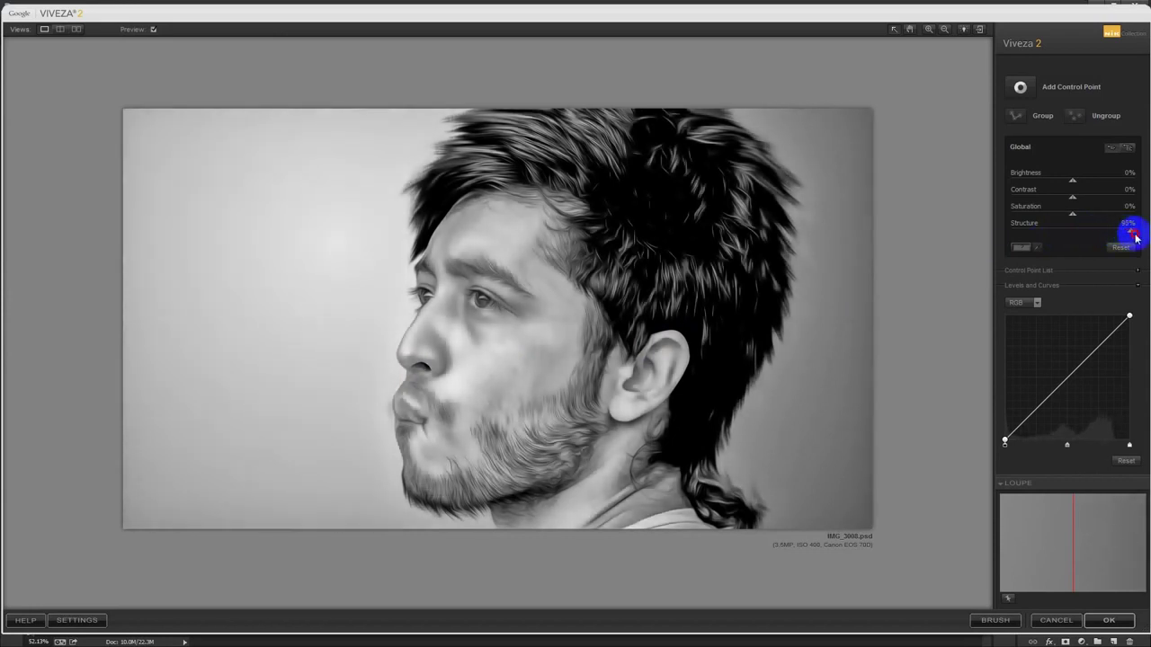
drag(1129, 239, 1132, 238)
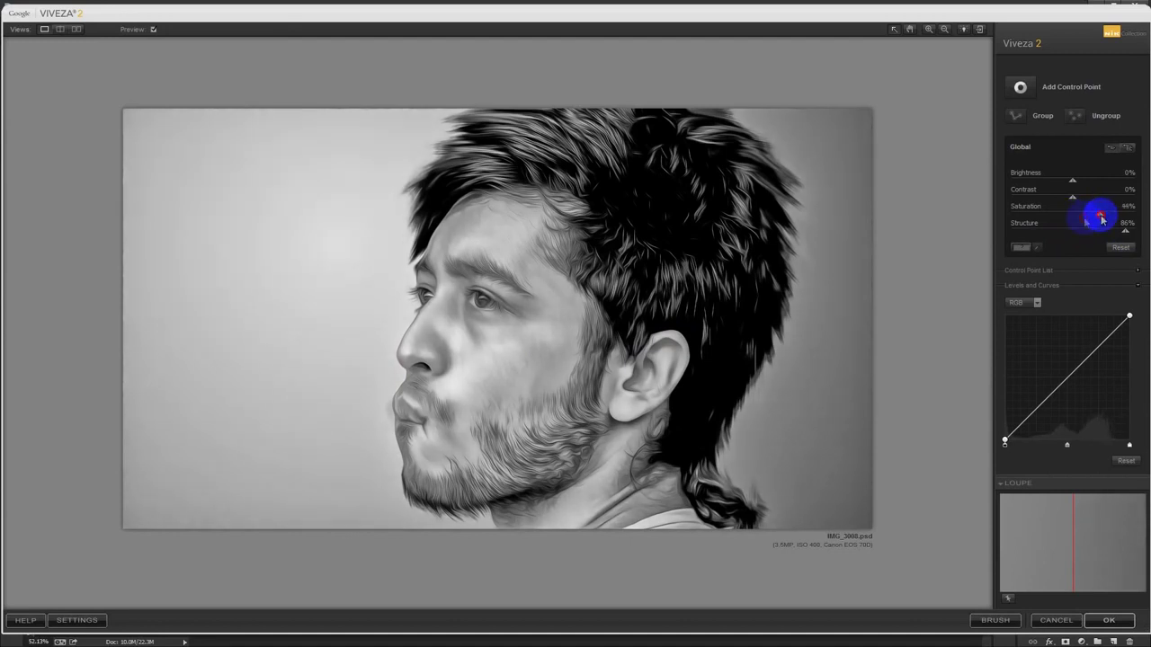
drag(1100, 219, 1045, 221)
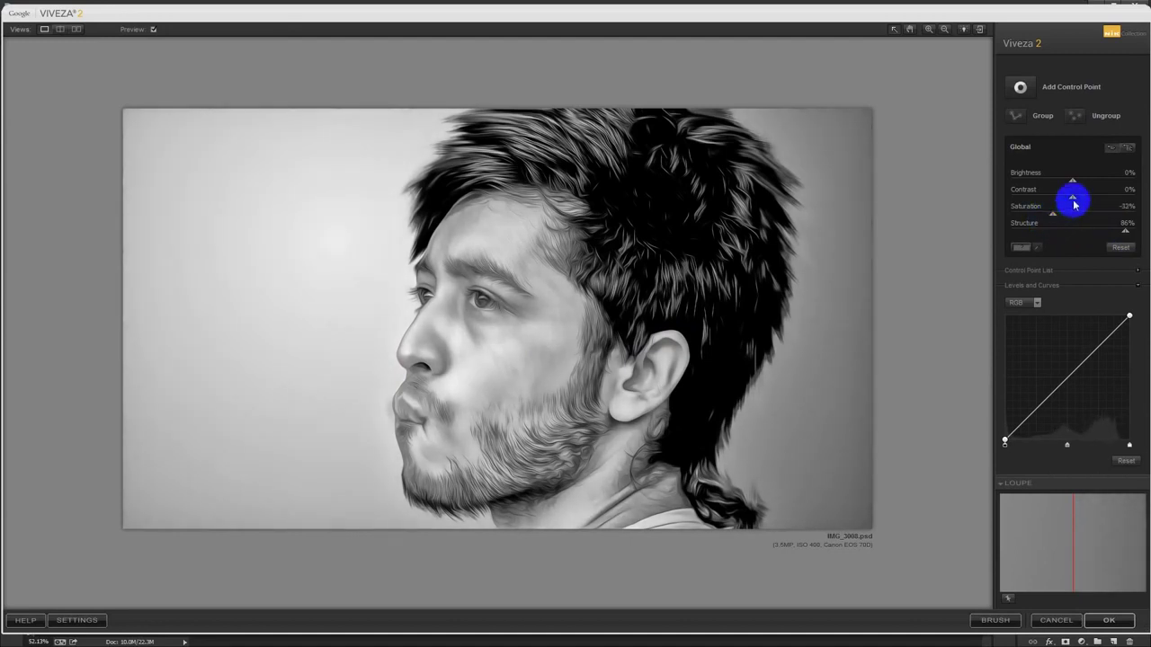
drag(1088, 202, 1085, 185)
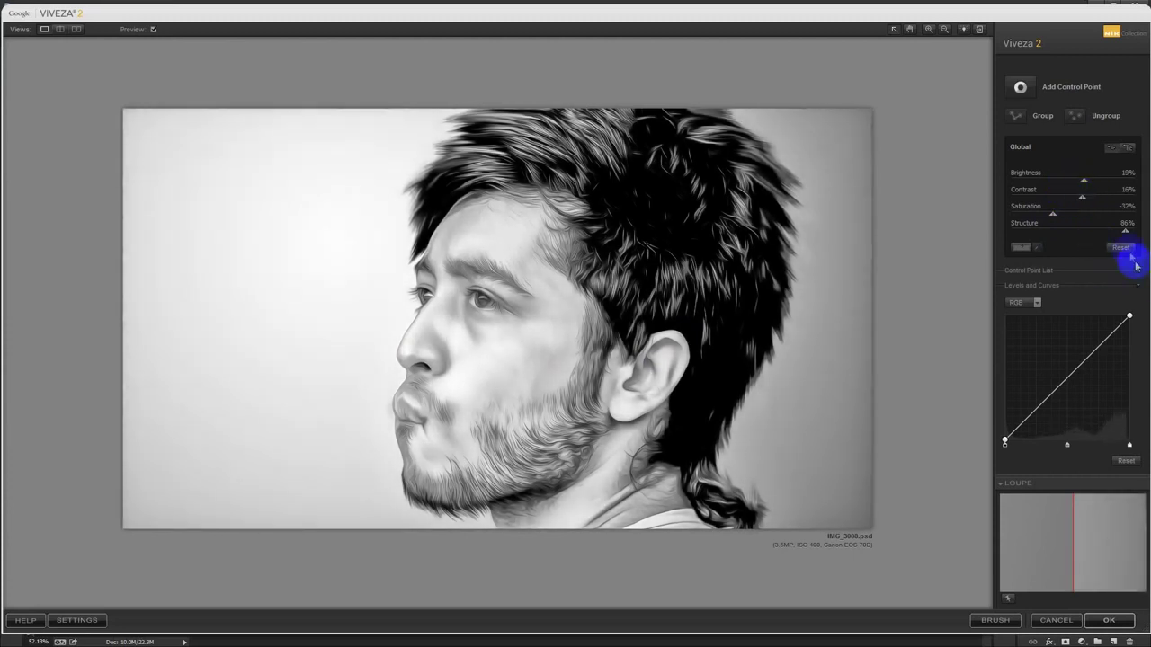
drag(1124, 235, 1100, 238)
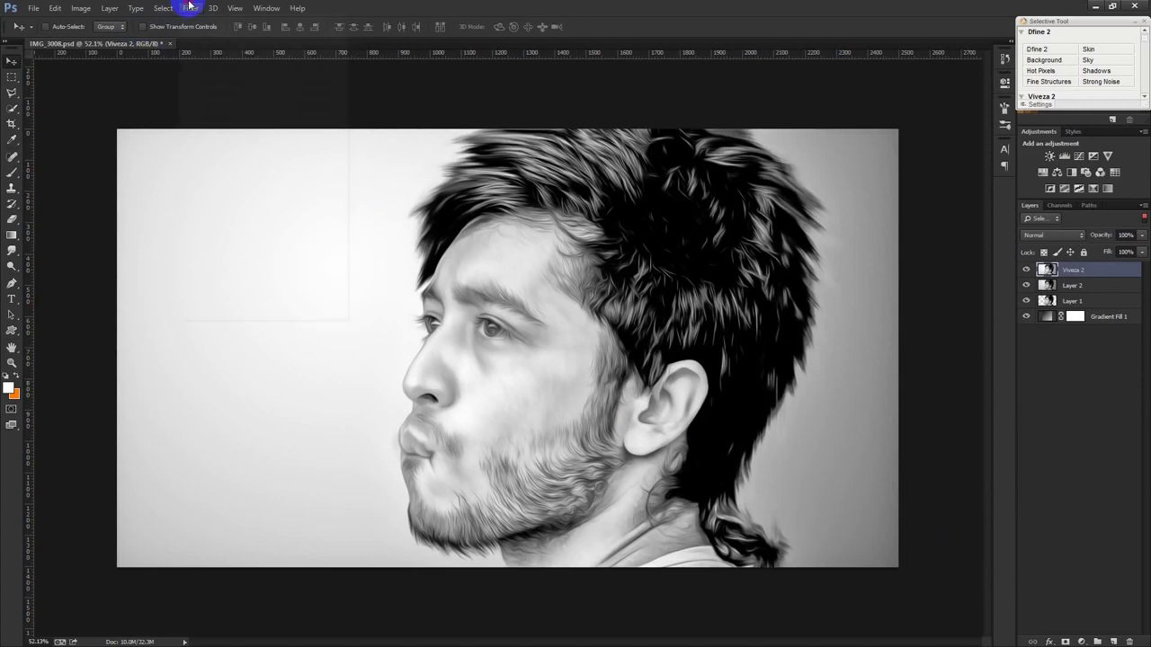
Launch Color Efex Pro 4 and preview B/W Conversion, Bi-Color, Bleach Bypass and Brilliance/Warmth
click(189, 7)
mouse_move(212, 284)
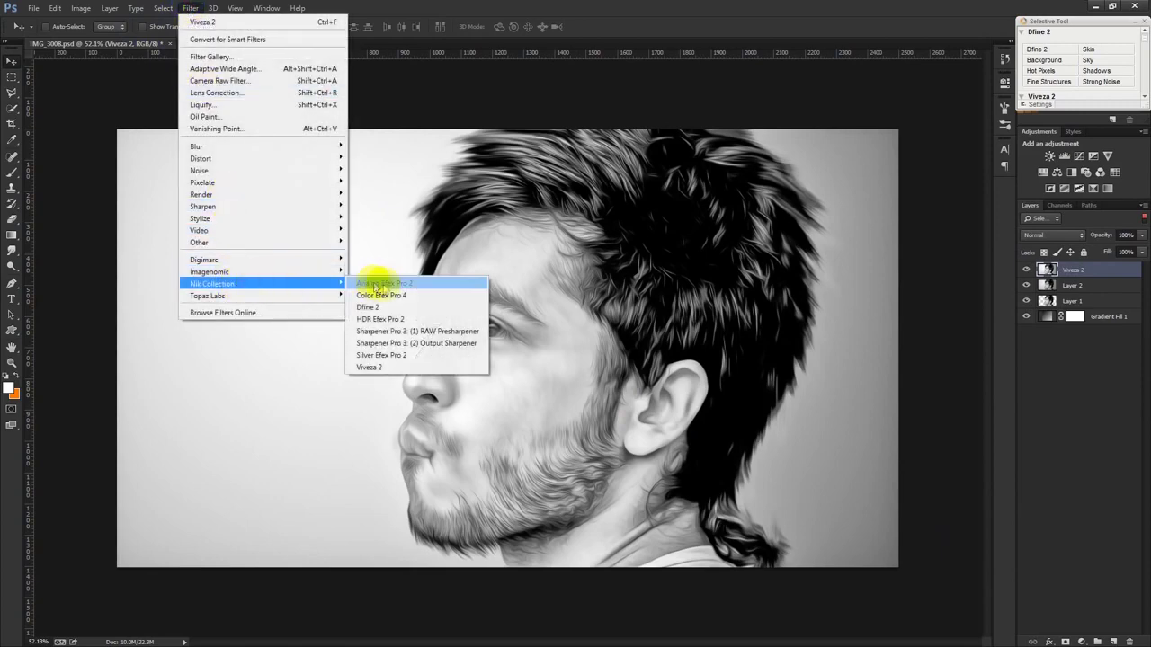
click(392, 297)
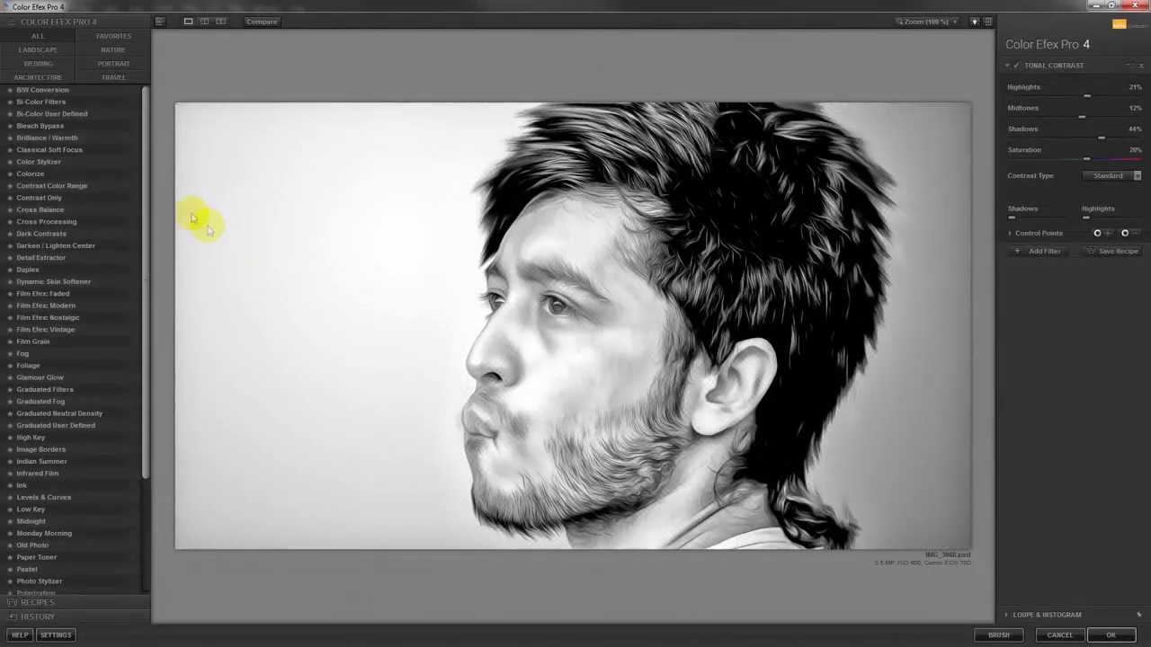
click(49, 91)
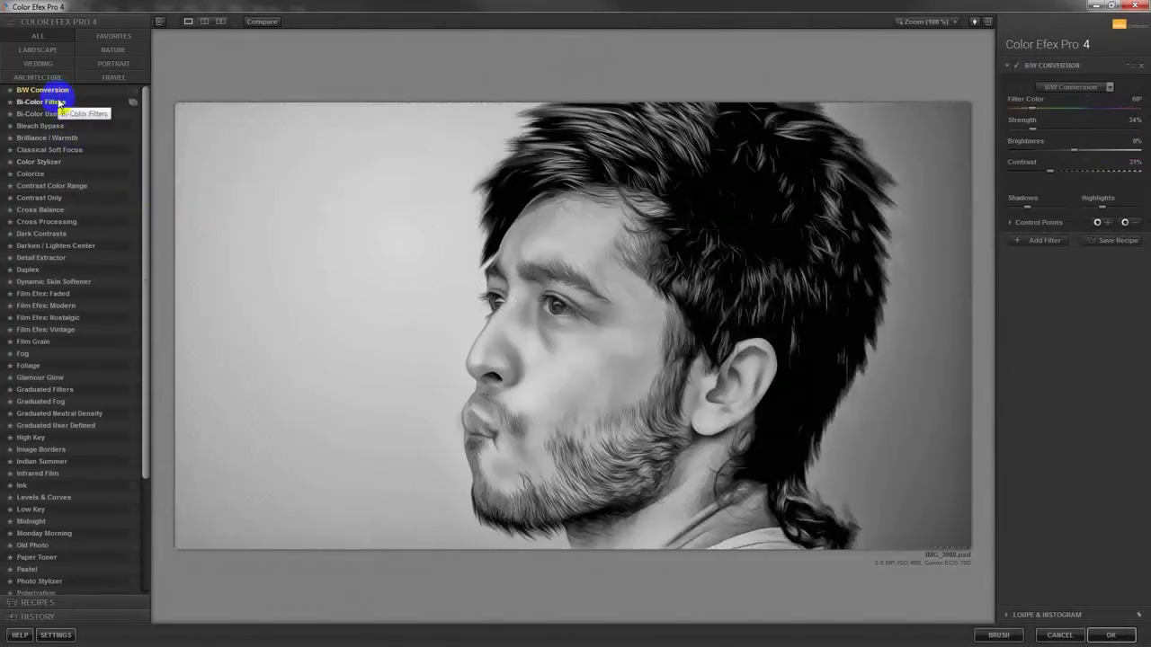
click(56, 101)
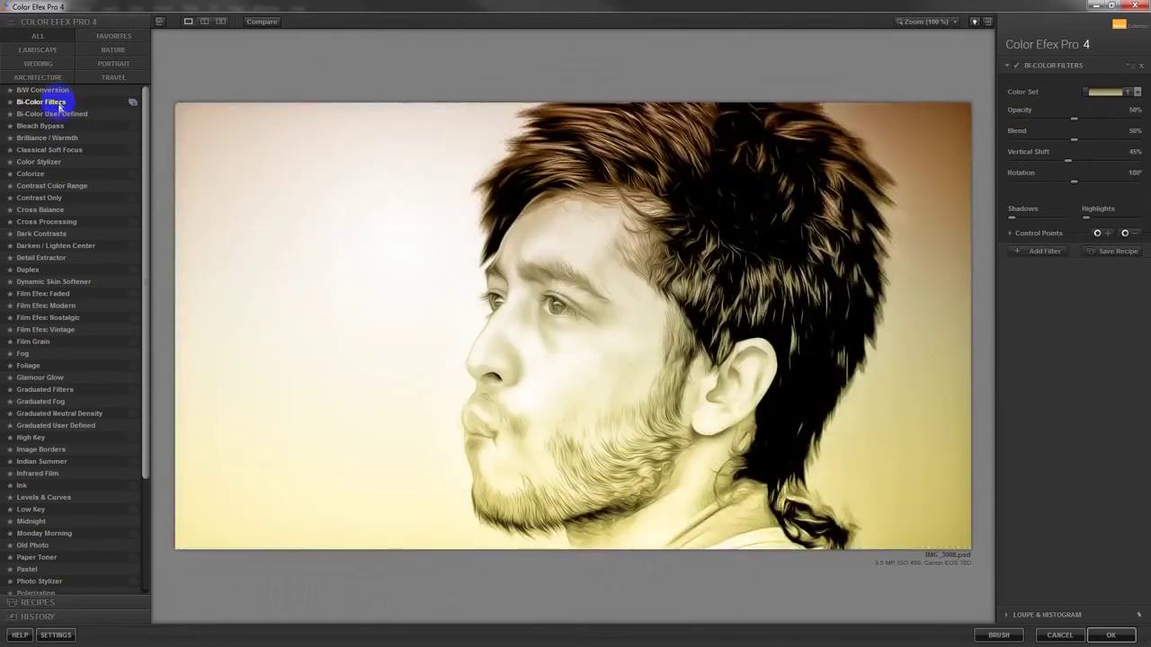
click(54, 115)
click(56, 127)
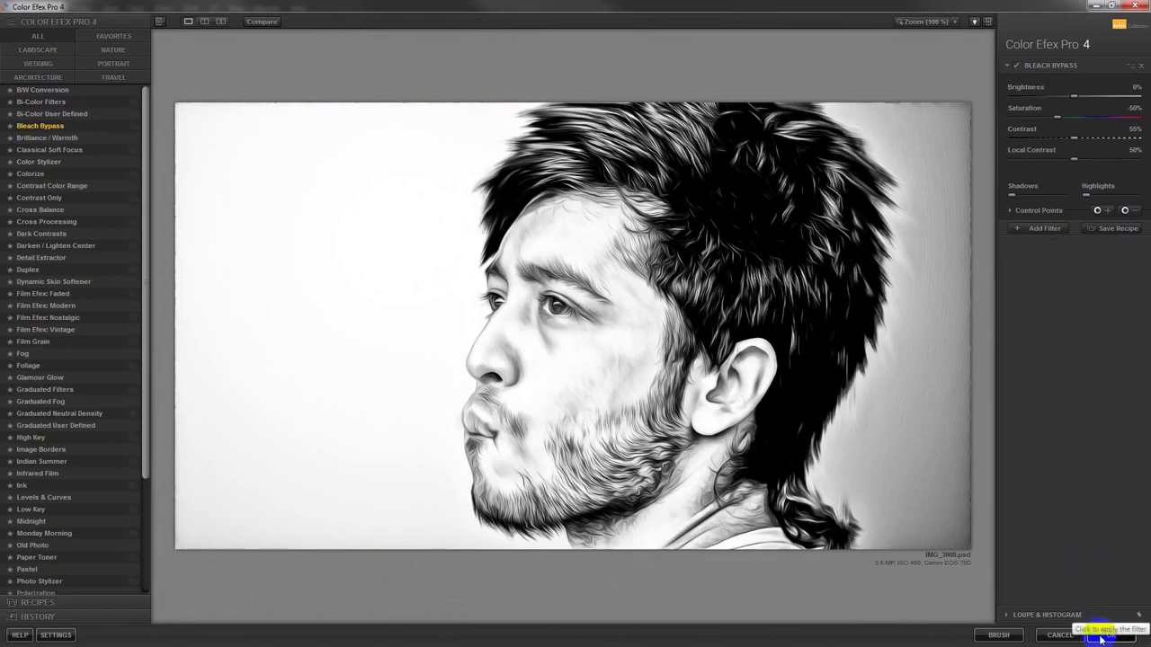
click(45, 138)
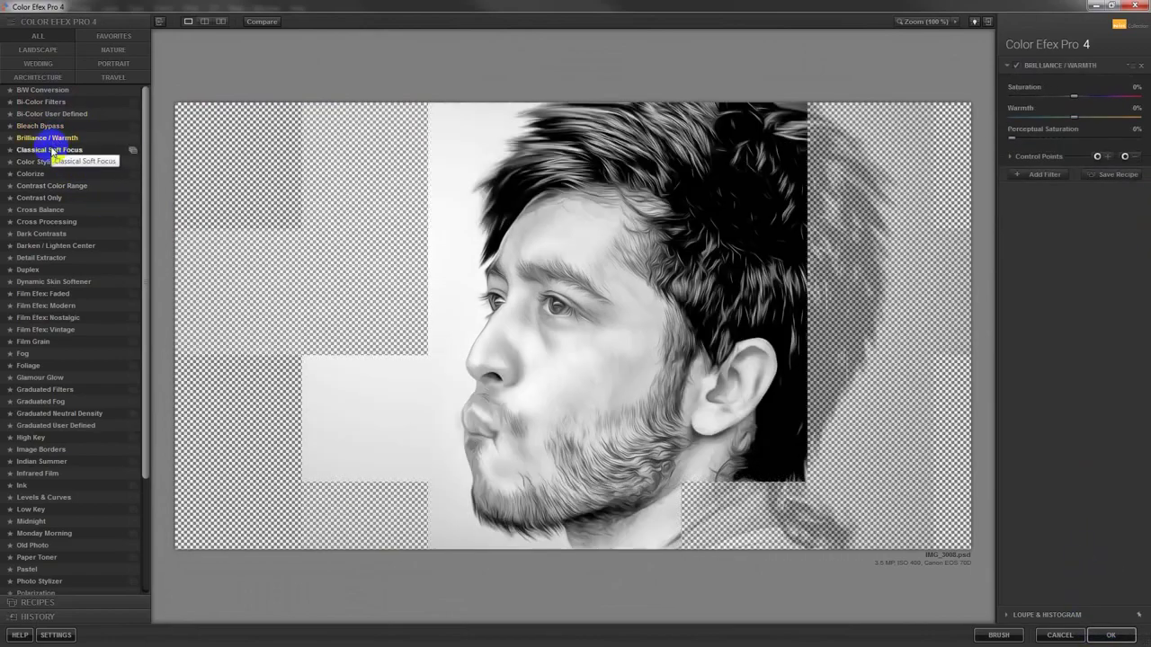
Preview a few more filters, then apply Contrast Only and return to Photoshop
click(52, 150)
click(53, 162)
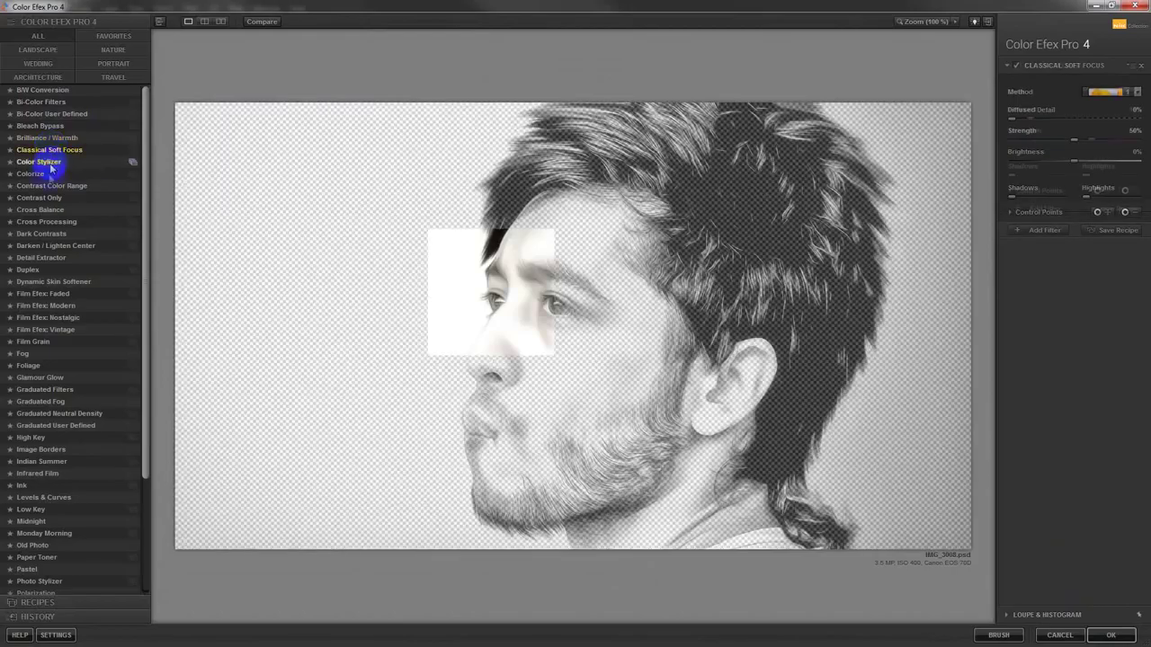
click(42, 175)
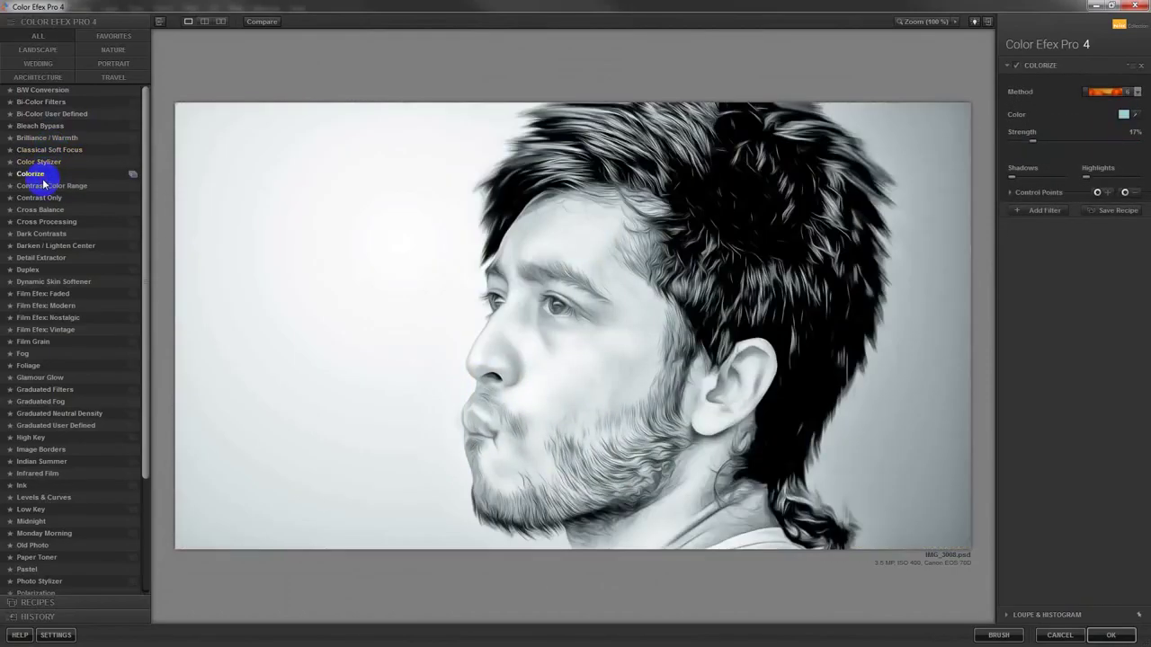
click(45, 186)
click(49, 199)
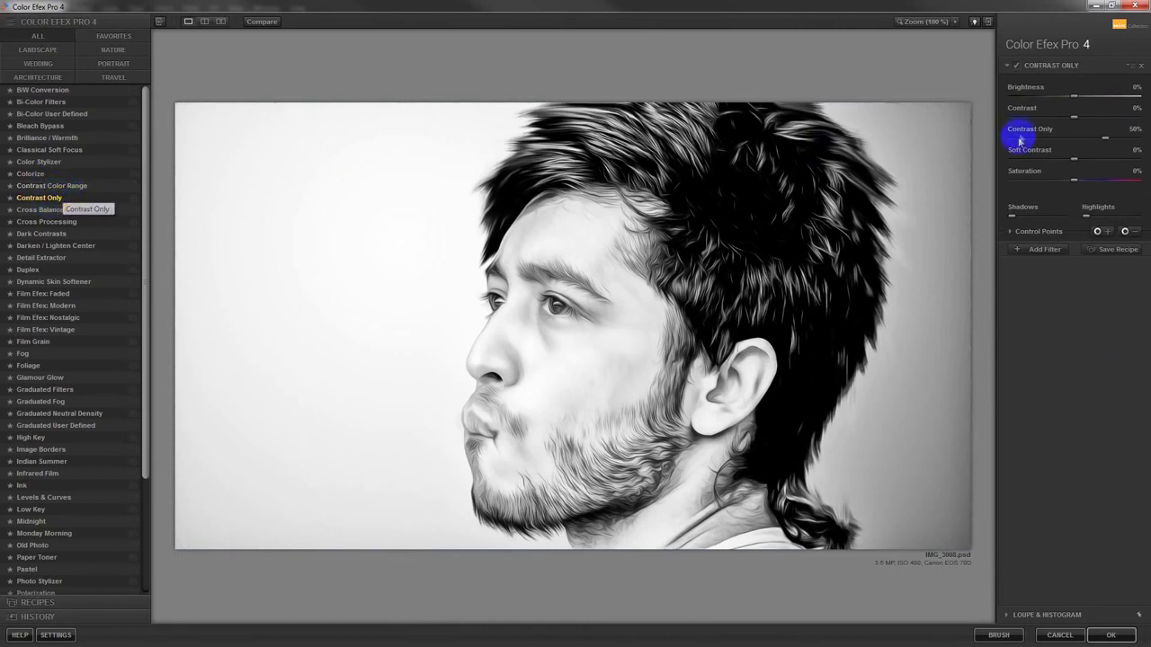
click(1018, 67)
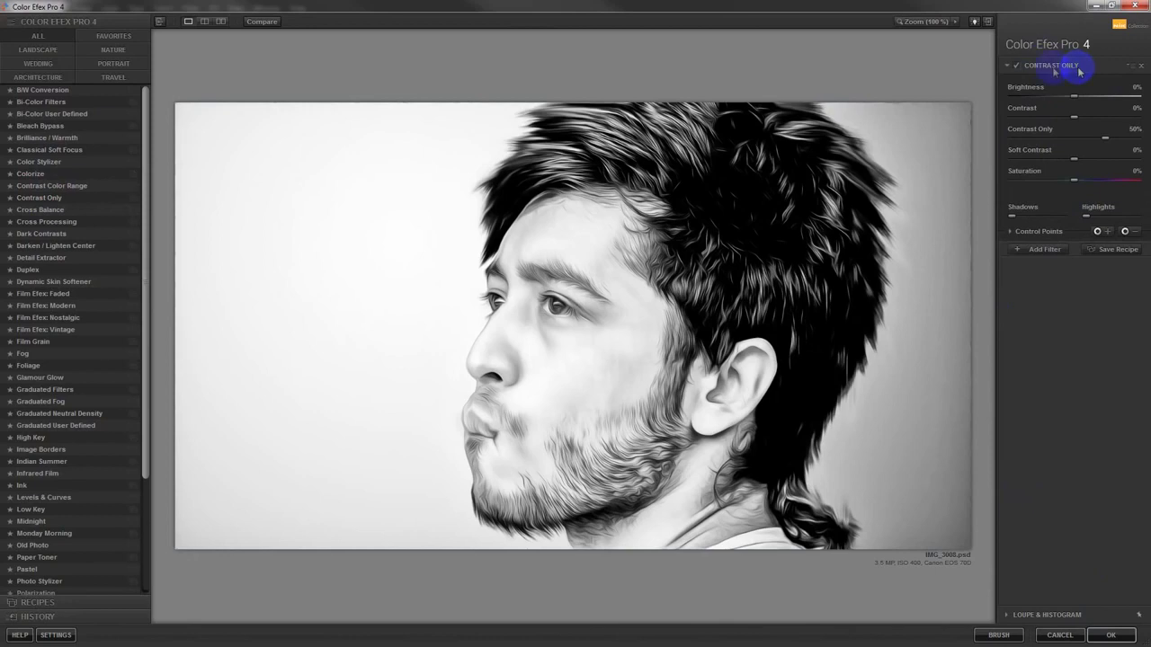
click(1112, 635)
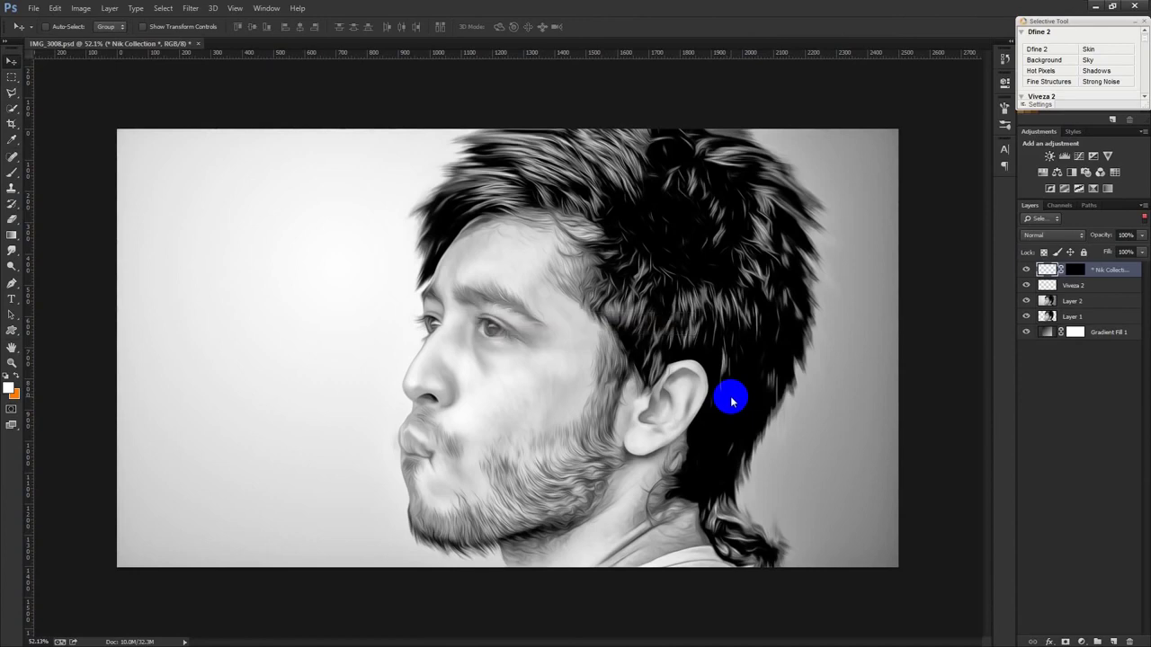
Use Selective Color on the Blacks range to raise Black by about +10
click(80, 8)
mouse_move(99, 40)
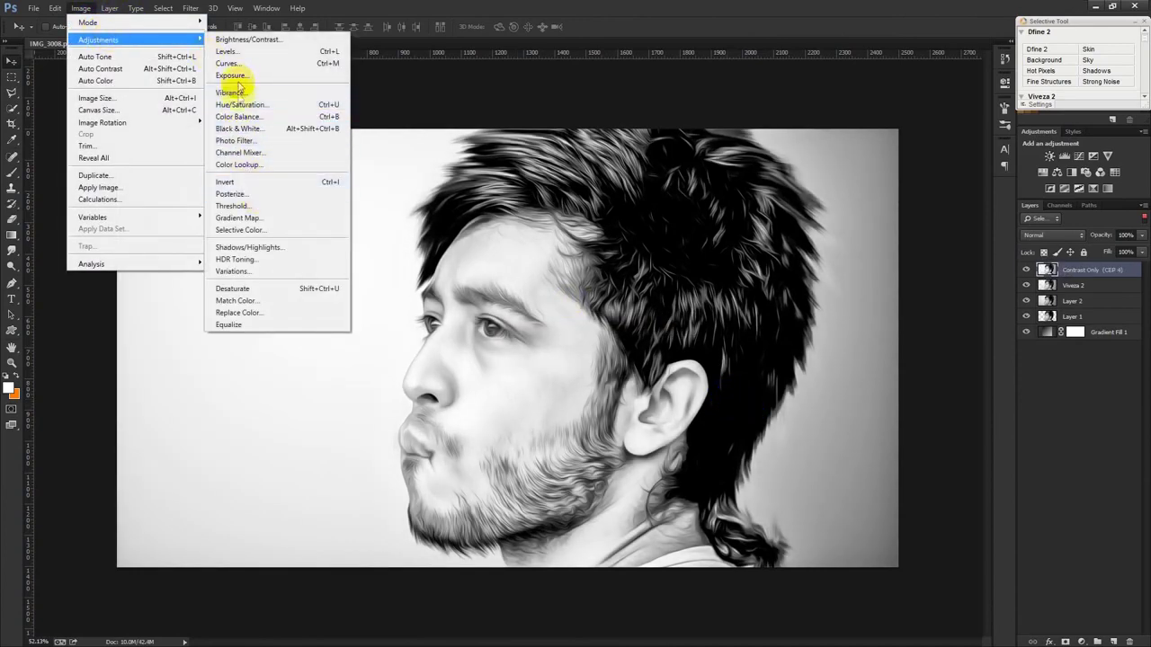
click(239, 229)
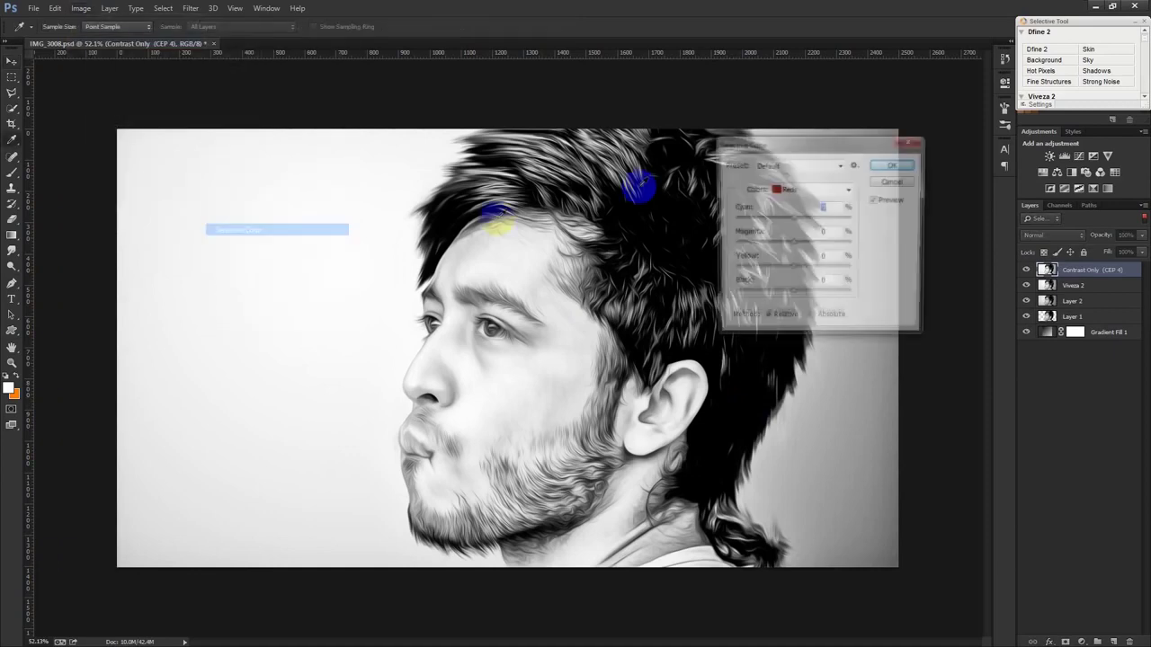
click(789, 189)
click(797, 296)
drag(793, 293, 799, 294)
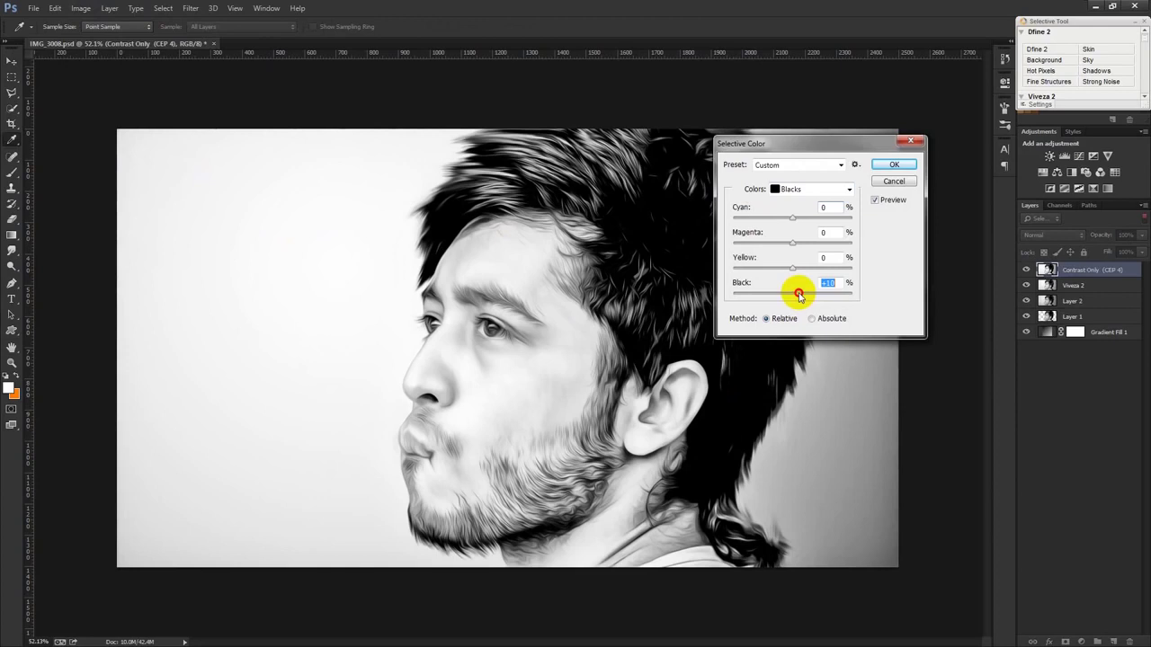
click(894, 164)
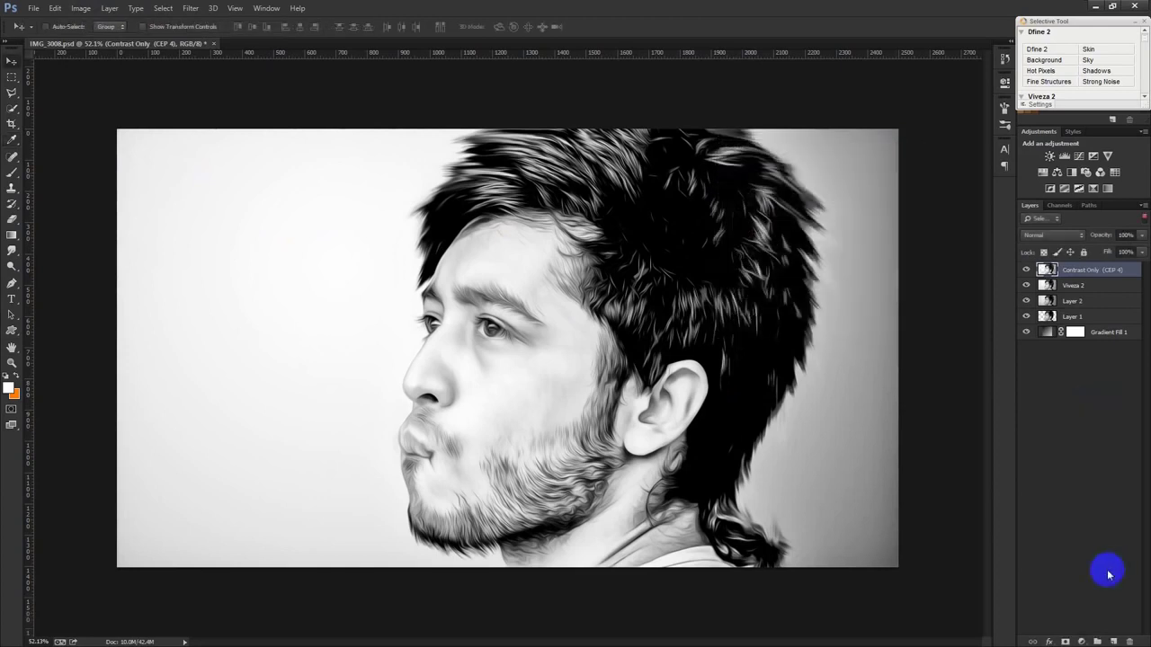
On a new Layer 3, sample a dark hair tone and paint black around the right side, undoing the last stroke
click(1114, 641)
click(12, 140)
drag(617, 226, 775, 366)
click(12, 155)
mouse_move(467, 307)
mouse_down()
mouse_move(619, 339)
mouse_move(754, 316)
mouse_up()
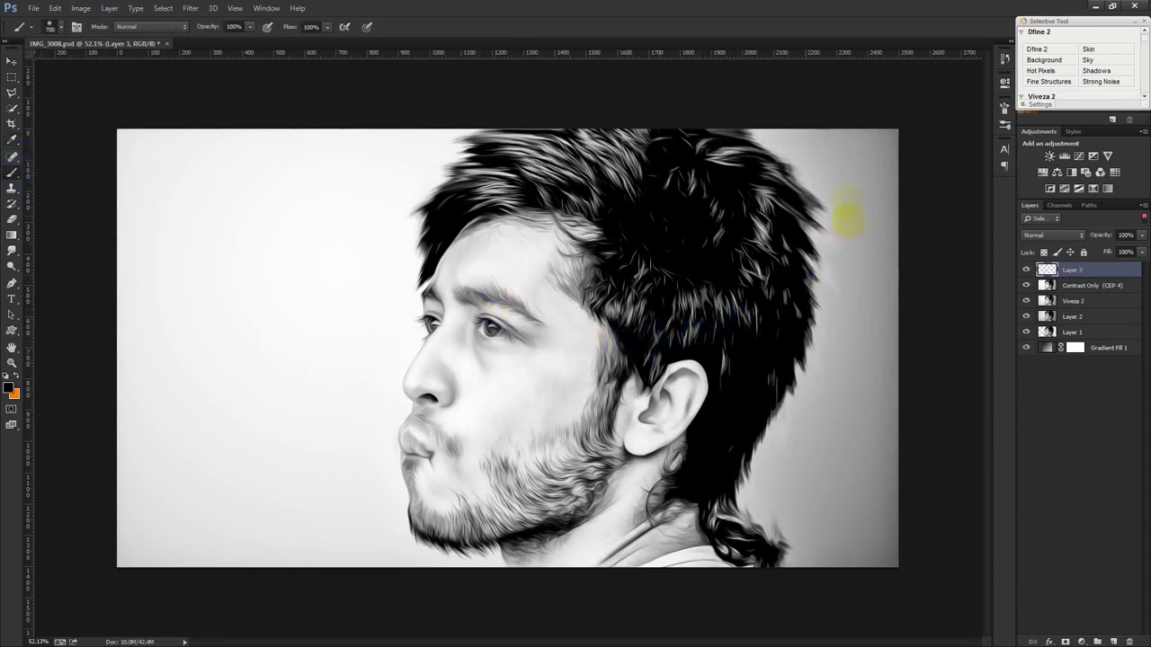
mouse_move(833, 142)
mouse_down()
mouse_move(828, 129)
mouse_move(905, 200)
mouse_move(905, 429)
mouse_move(909, 321)
mouse_move(861, 483)
mouse_move(855, 438)
mouse_move(837, 552)
mouse_move(863, 581)
mouse_move(875, 434)
mouse_move(816, 149)
mouse_move(701, 86)
mouse_up()
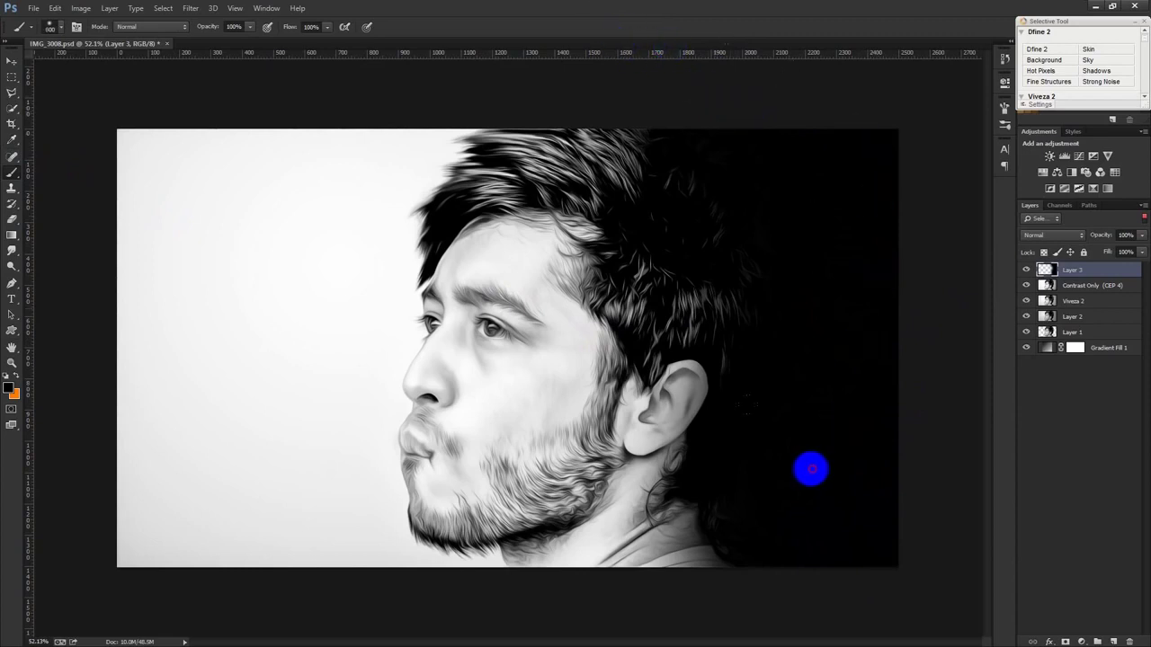
mouse_move(801, 576)
mouse_down()
mouse_move(794, 609)
mouse_move(680, 630)
mouse_move(691, 641)
mouse_move(836, 545)
mouse_move(855, 478)
mouse_up()
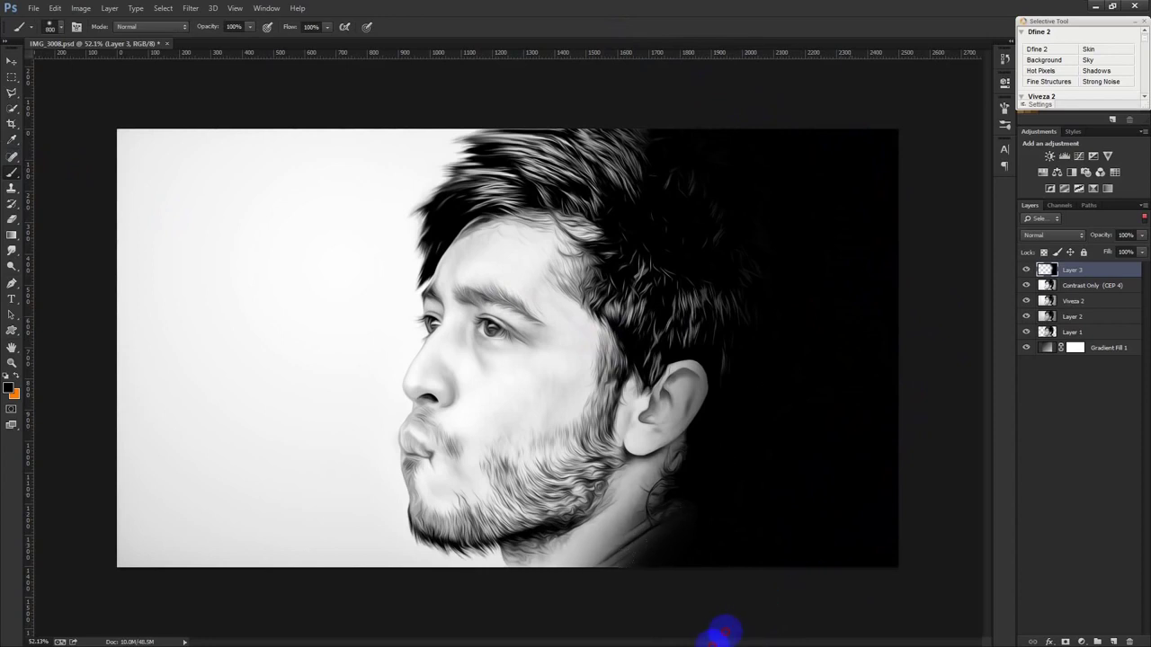
mouse_move(776, 542)
mouse_down()
mouse_move(596, 609)
mouse_move(827, 501)
mouse_move(712, 609)
mouse_move(774, 260)
mouse_move(702, 120)
mouse_up()
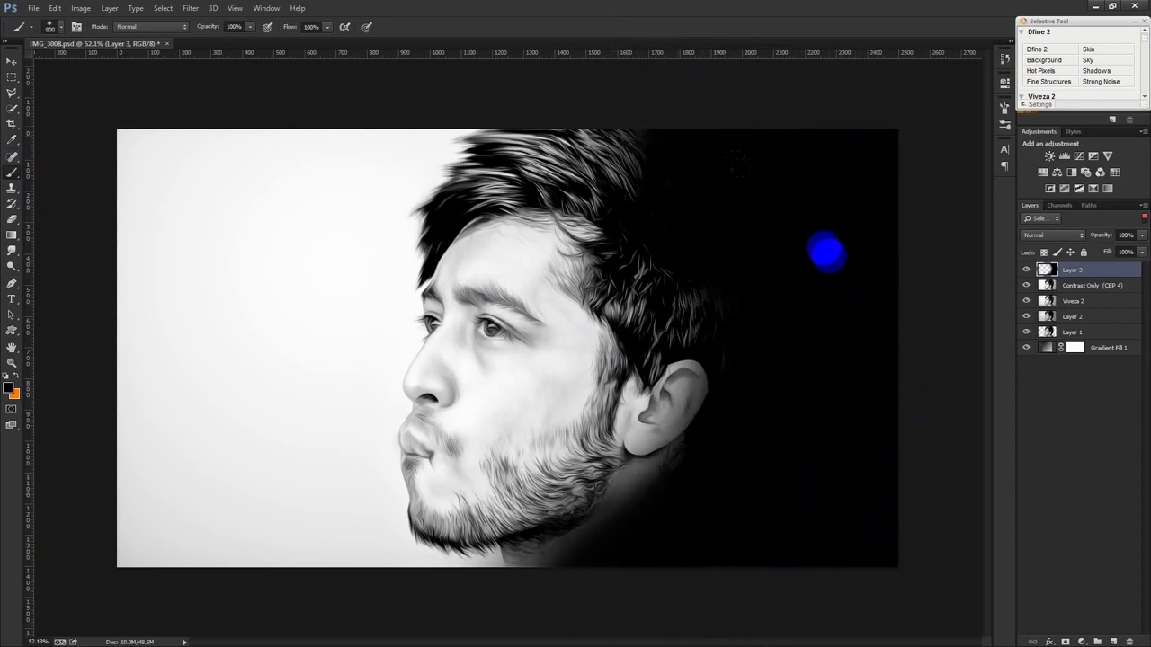
key(ctrl+z)
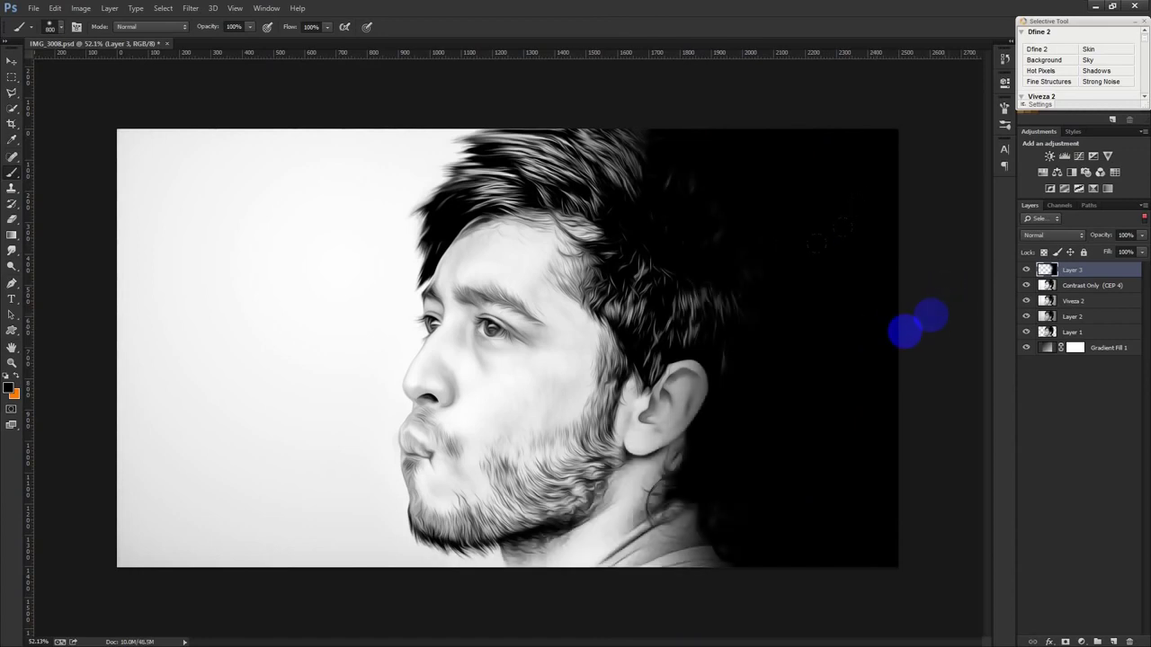
Compare Layer 3 at 46% opacity, then delete it
click(11, 61)
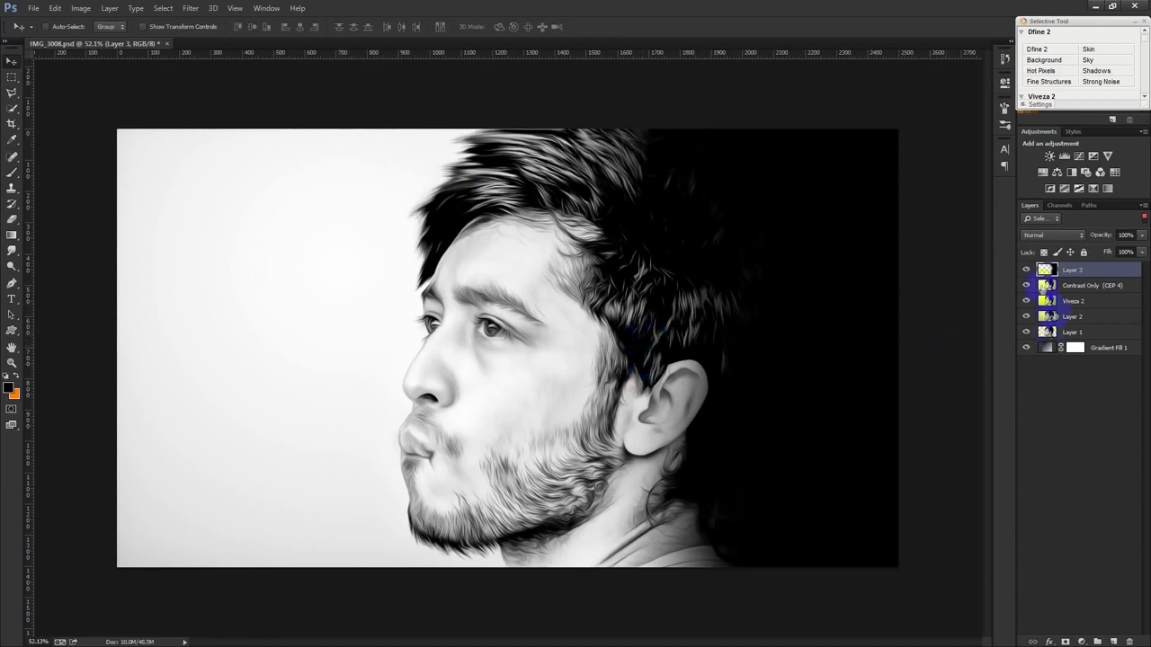
click(1026, 269)
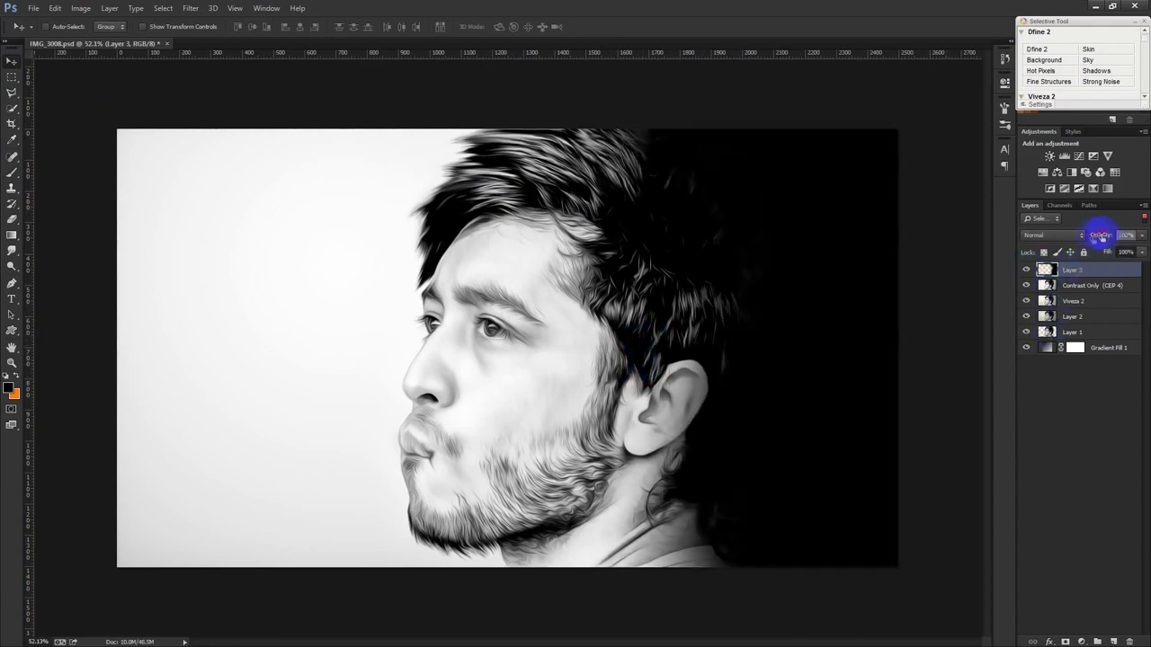
drag(1100, 236, 1072, 237)
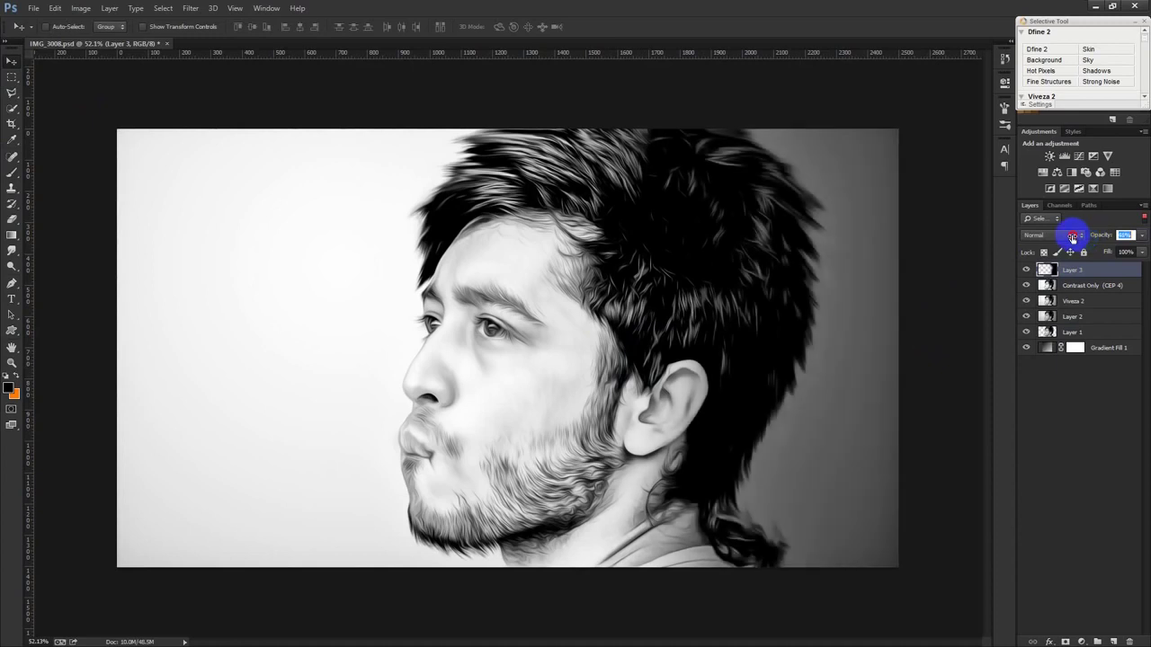
click(1106, 268)
key(Delete)
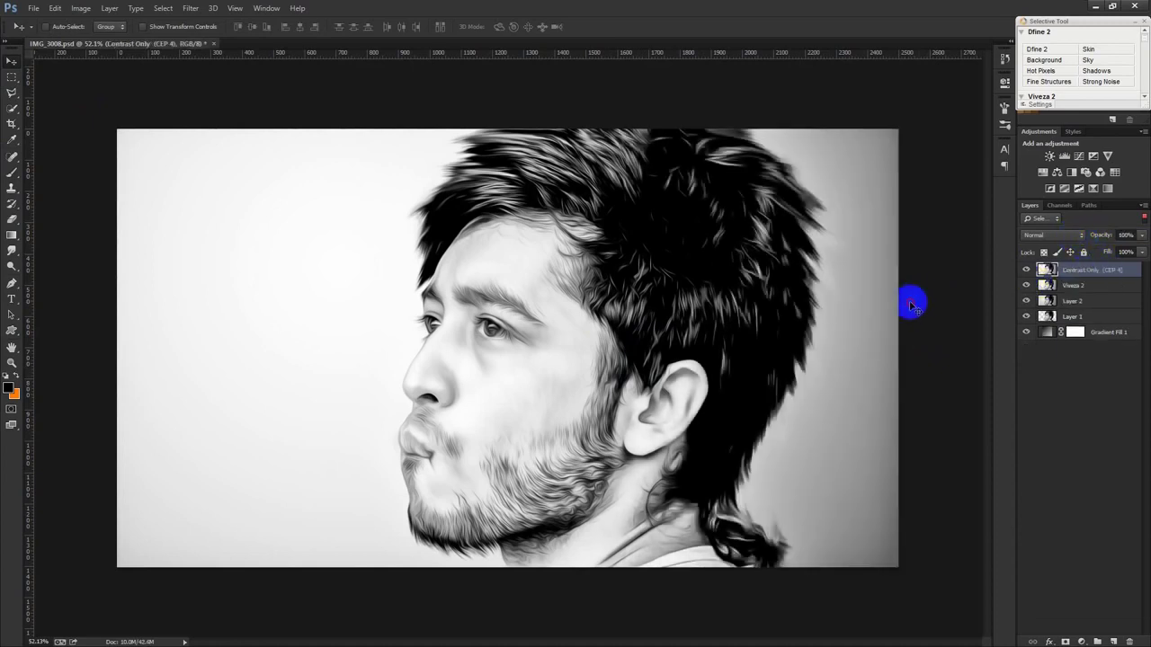
click(20, 304)
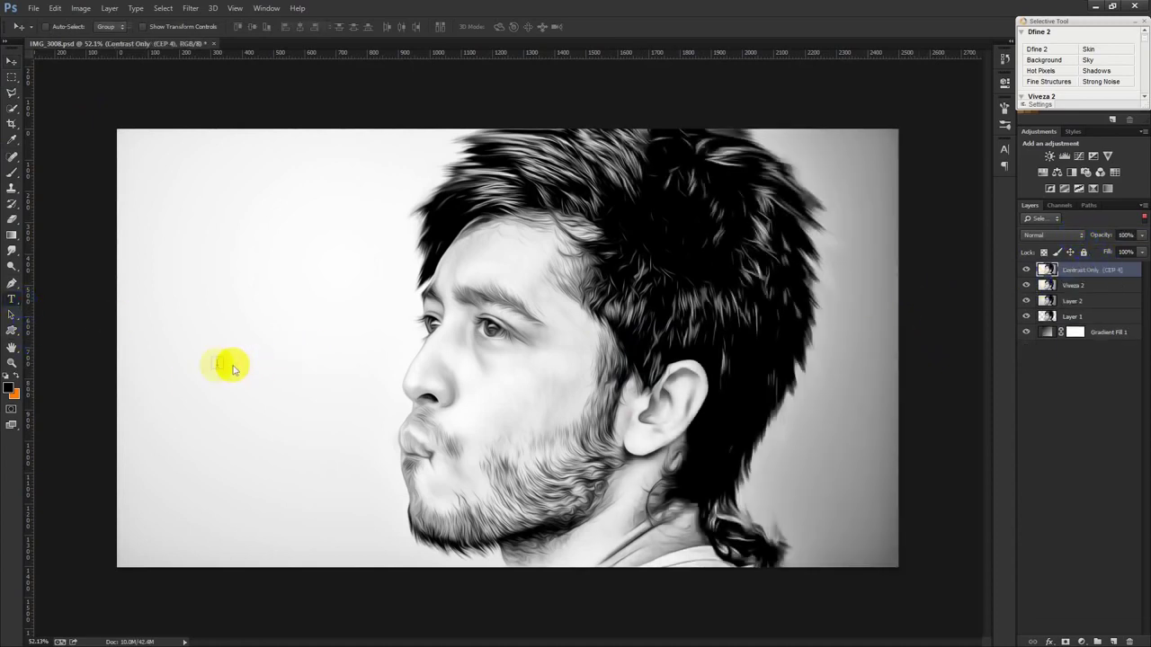
Start a 'Looking' text line at the image's left and size it to 91 pt
click(184, 361)
text(Looking)
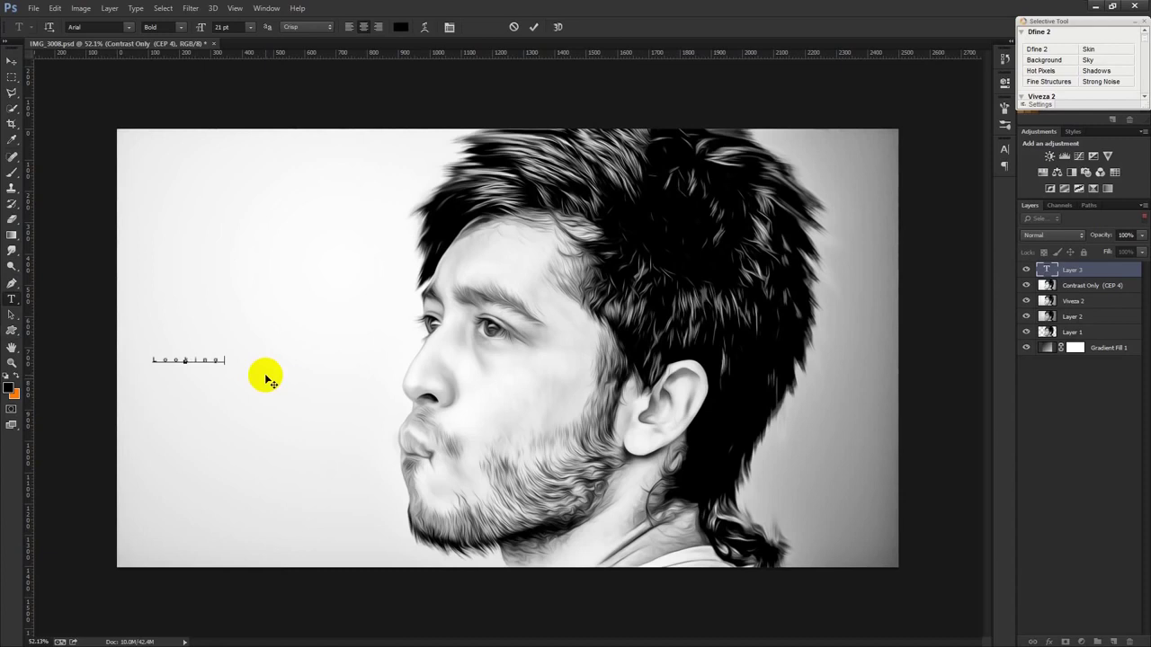
key(ctrl+a)
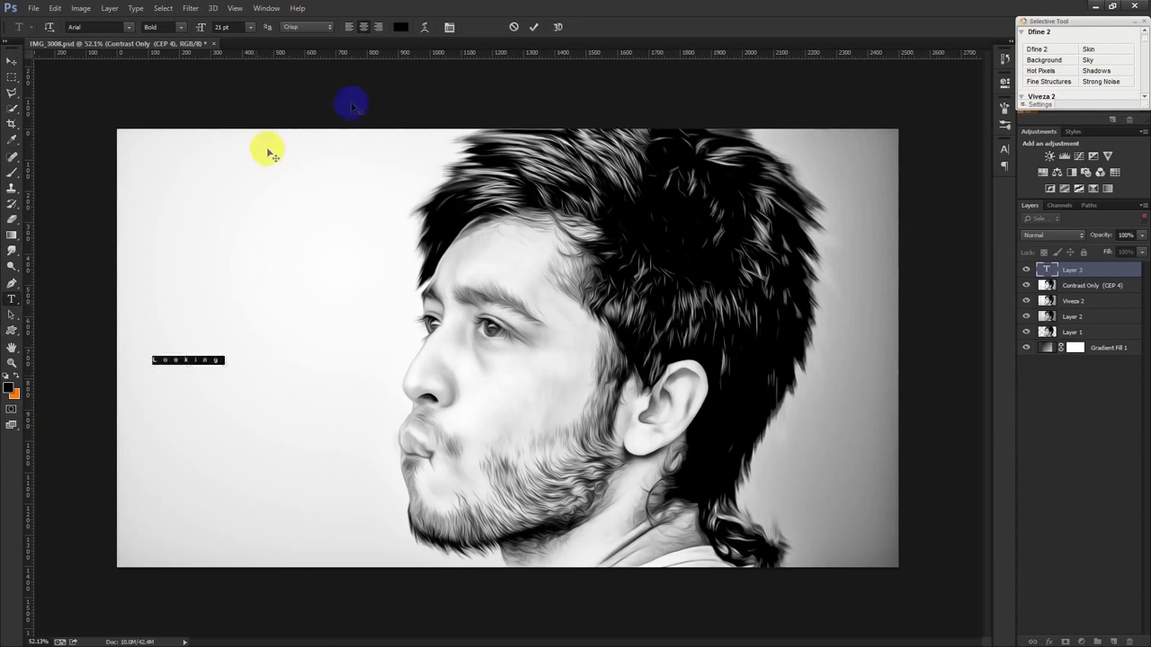
click(1005, 150)
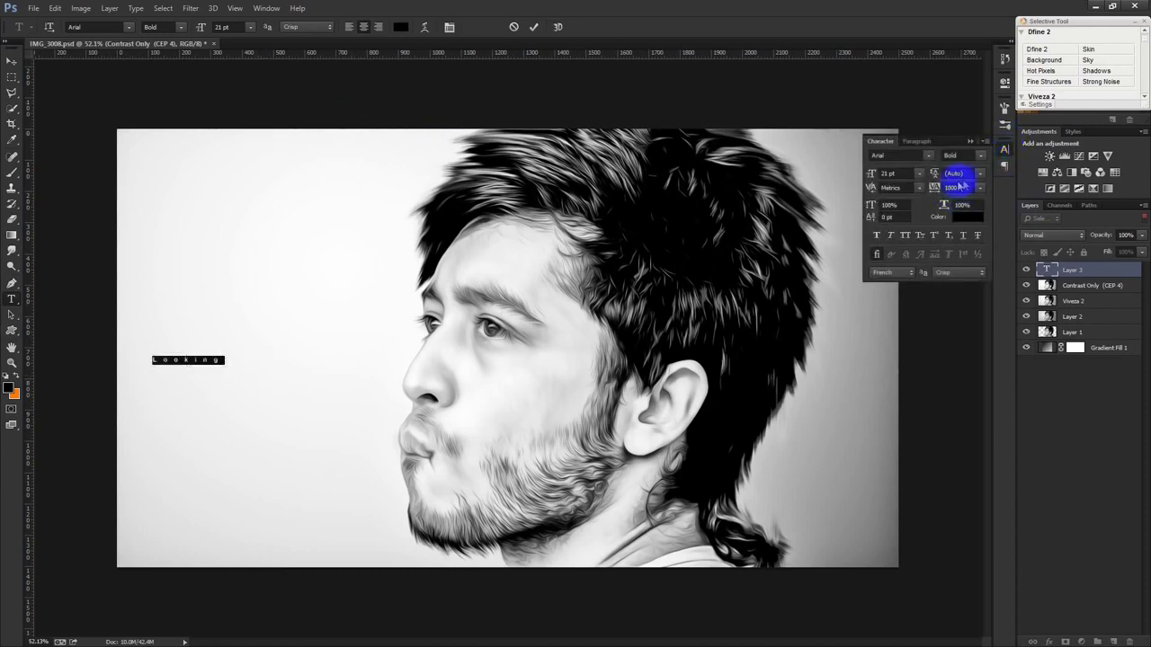
click(950, 188)
text(0)
key(Return)
click(895, 173)
text(32)
key(Return)
text(91)
key(Return)
Set the text to Armata, extend it to 'Looking...', and duplicate it just below
drag(555, 260, 630, 236)
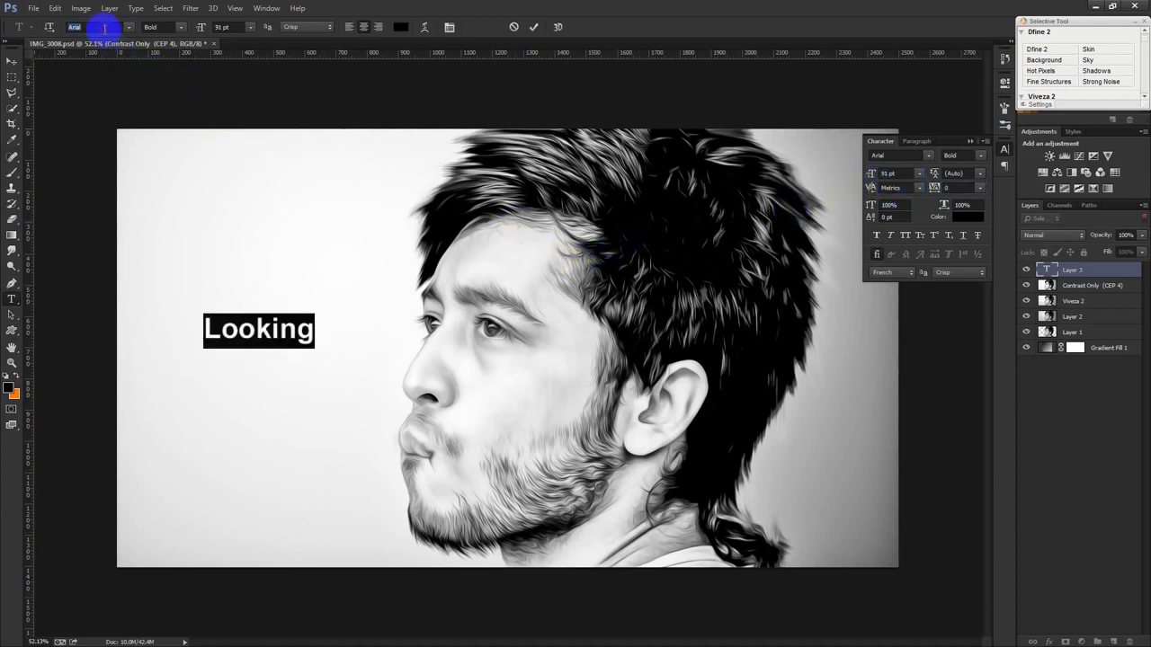
key(Down)
key(Down)
key(Down)
key(Down)
key(Down)
key(Down)
key(Down)
key(Down)
key(Down)
key(Down)
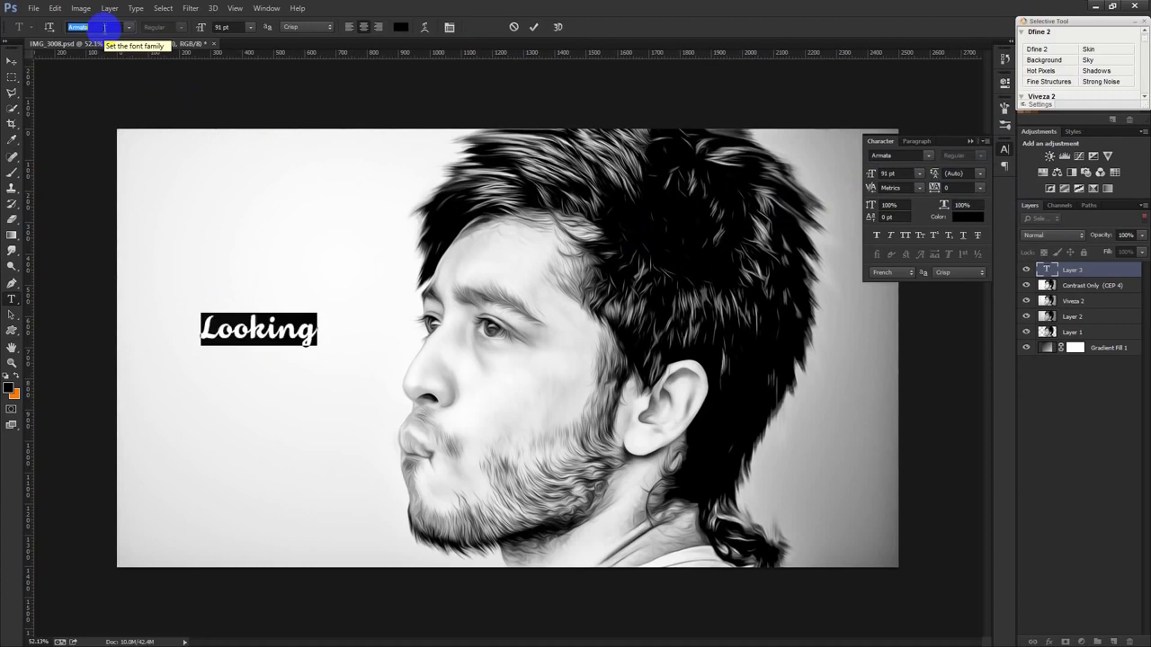
key(Escape)
key(Down)
key(Down)
key(Down)
key(Down)
key(Down)
key(Down)
key(Down)
key(Down)
key(Down)
key(Down)
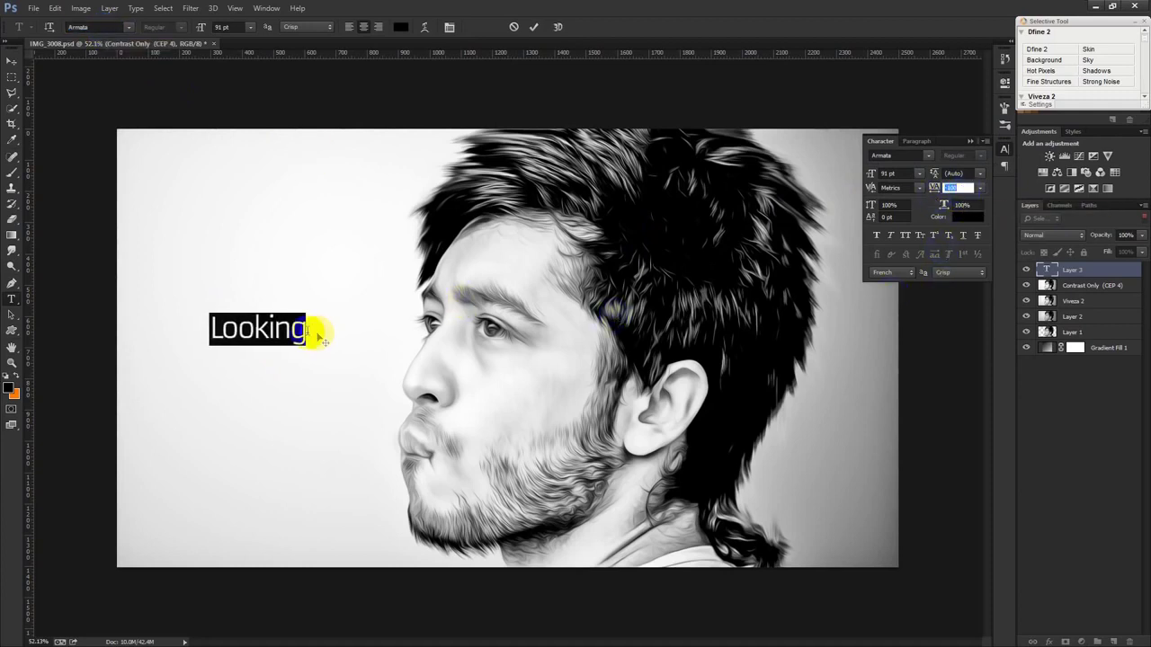
click(307, 330)
text(...)
click(533, 26)
click(12, 61)
drag(264, 225, 308, 275)
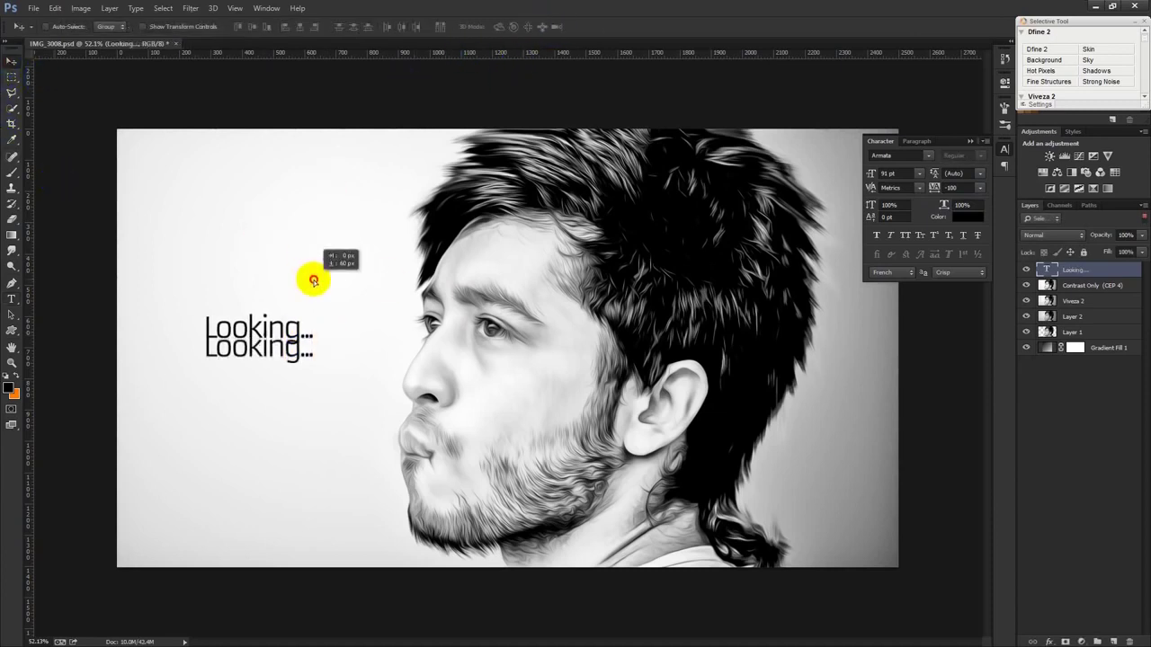
Retype the copied text line as 'For Someone' and left-align it
double_click(1050, 270)
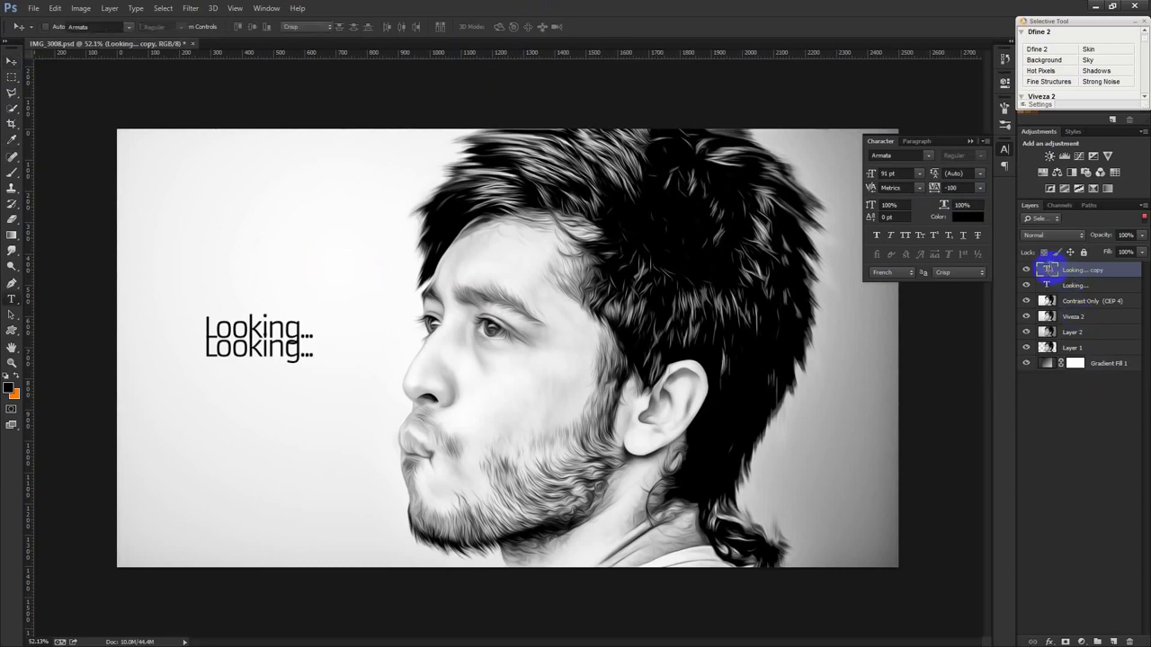
text(For)
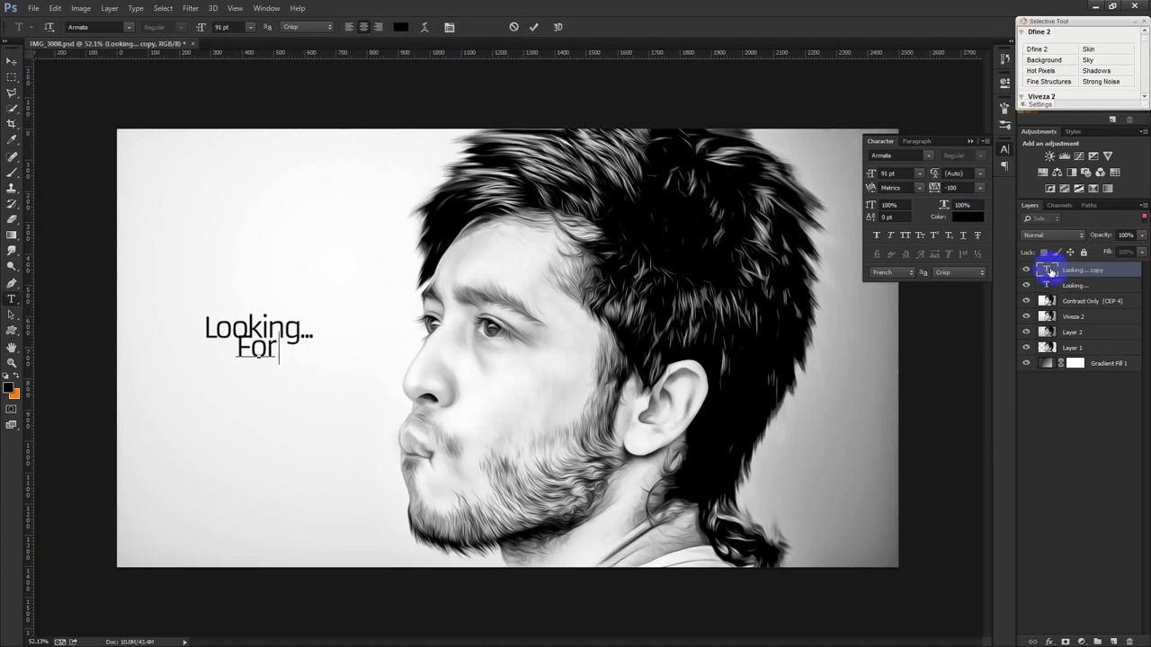
text(omeone)
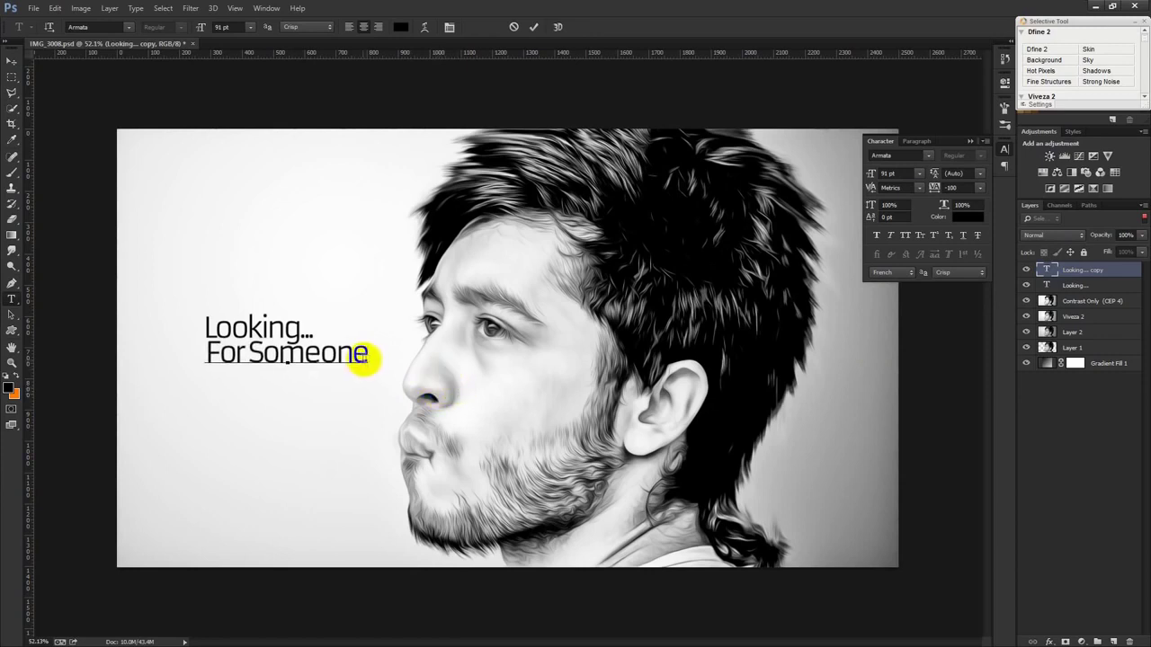
drag(361, 356, 85, 360)
scroll(892, 183, down, 5)
scroll(892, 184, down, 3)
click(349, 27)
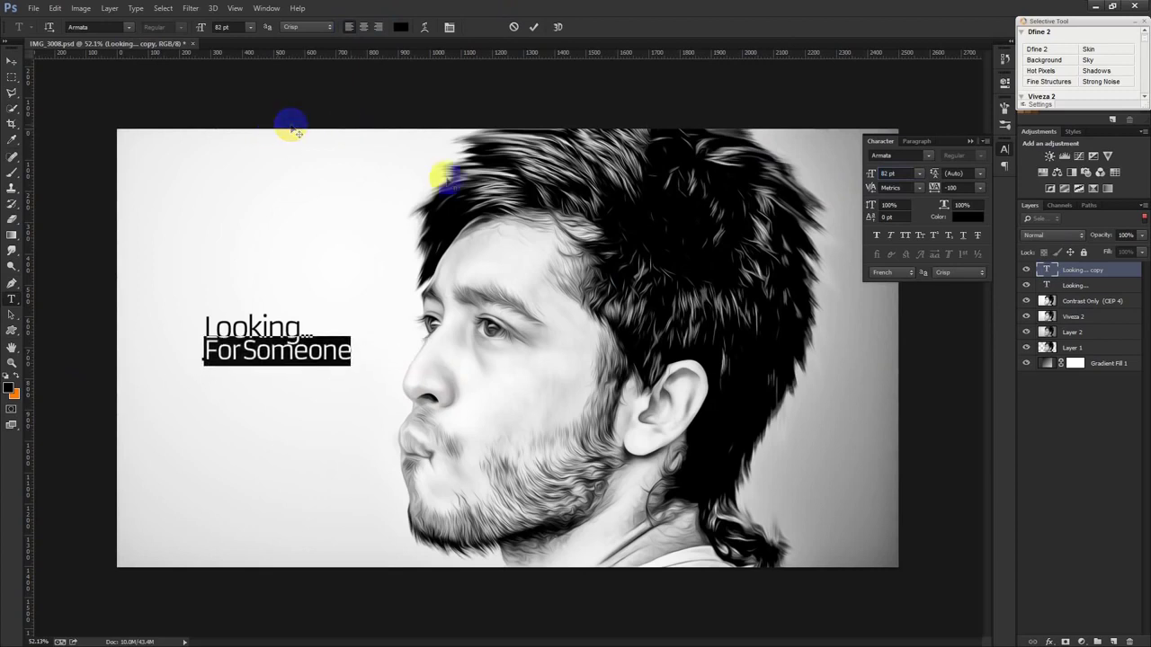
Reduce the For Someone text to 44 pt and commit the edit
scroll(902, 171, down, 3)
scroll(902, 171, down, 4)
scroll(902, 171, down, 4)
scroll(891, 175, down, 3)
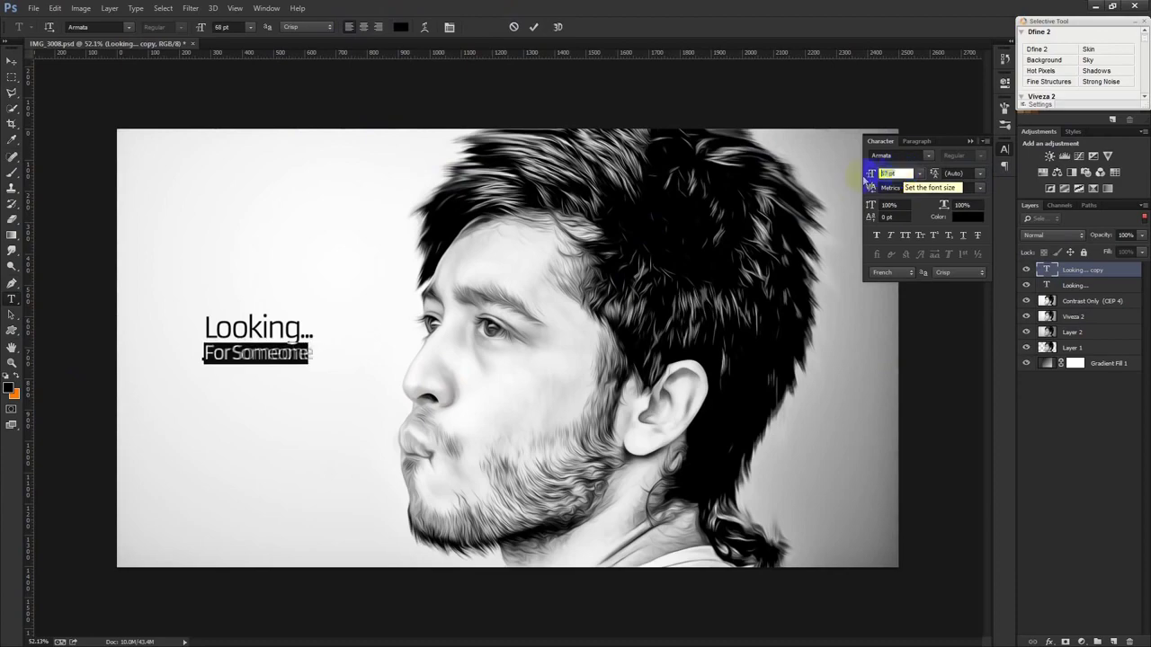
scroll(845, 175, down, 12)
scroll(845, 175, down, 10)
click(537, 32)
Move For Someone snugly beneath Looking... and zoom to fit the whole image
scroll(270, 365, up, 5)
drag(243, 369, 535, 402)
key(Right)
key(Right)
key(Up)
key(Up)
key(Up)
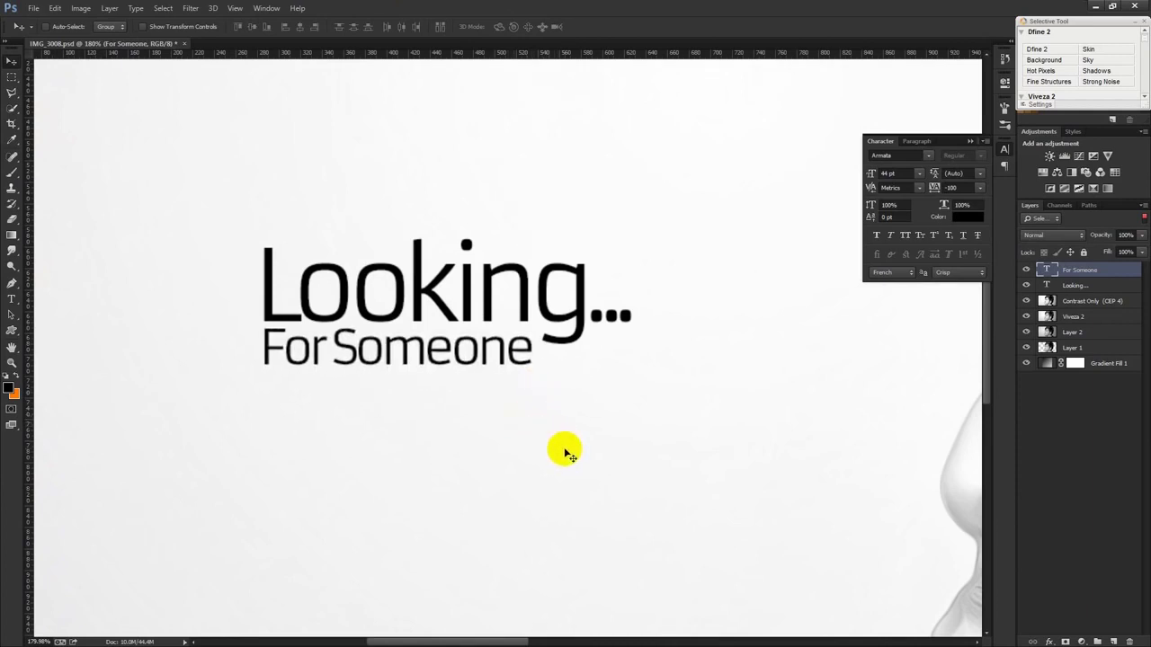
key(ctrl+0)
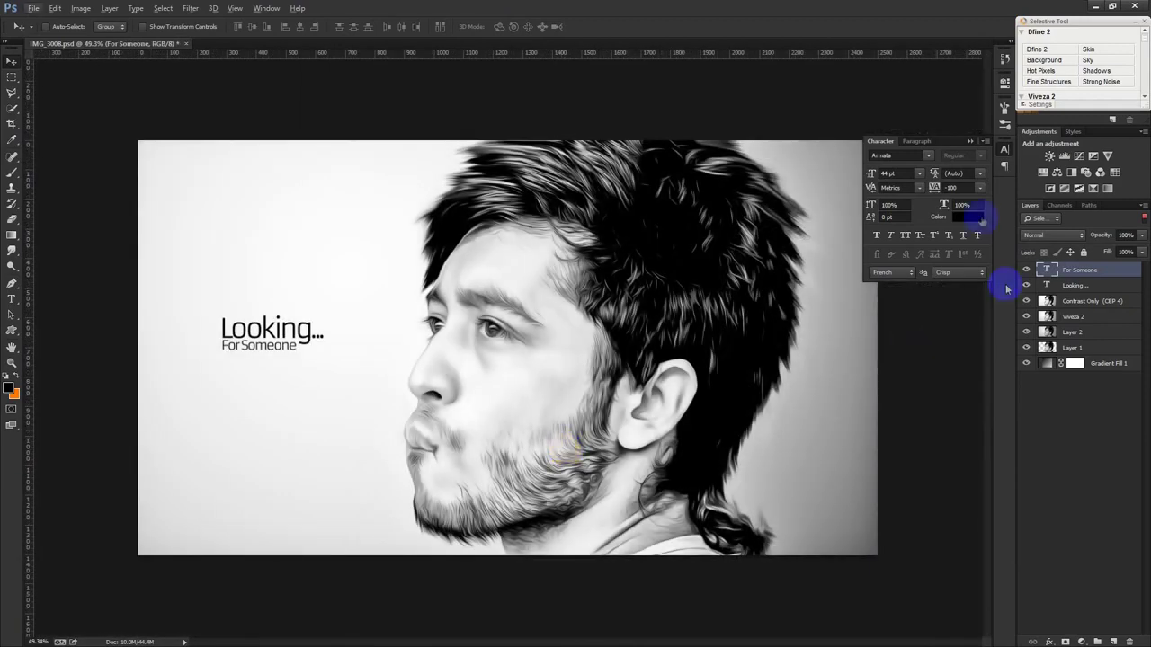
Select both the Looking... and For Someone layers and drag them together left of the man's face
click(970, 141)
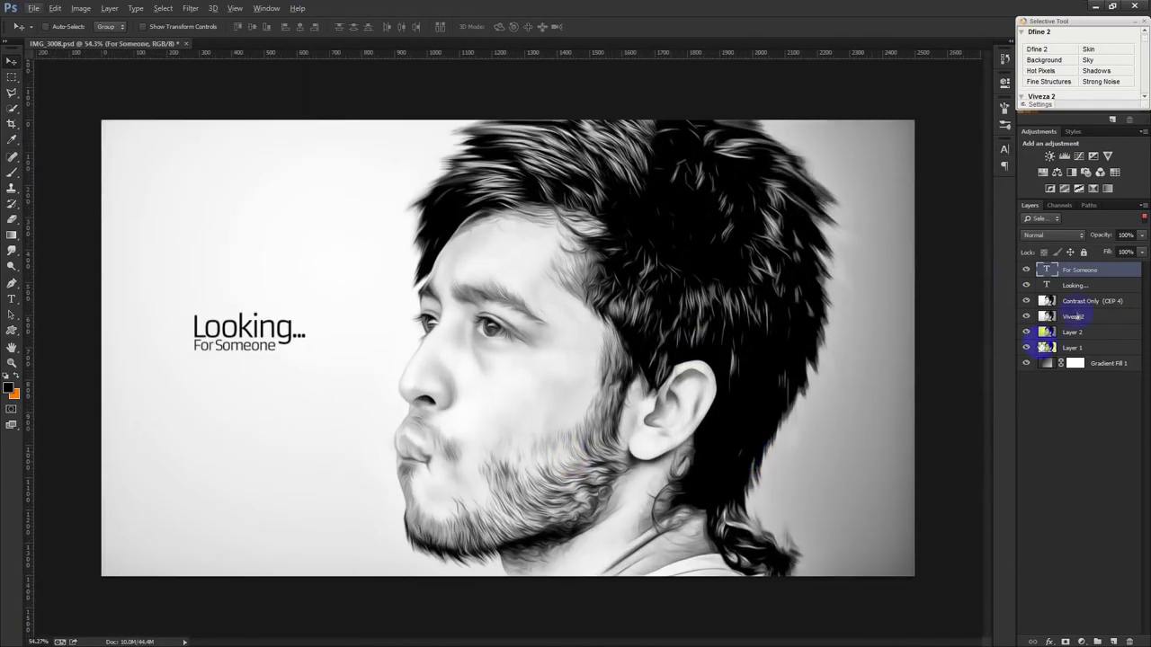
shift+click(1075, 285)
drag(488, 405, 482, 326)
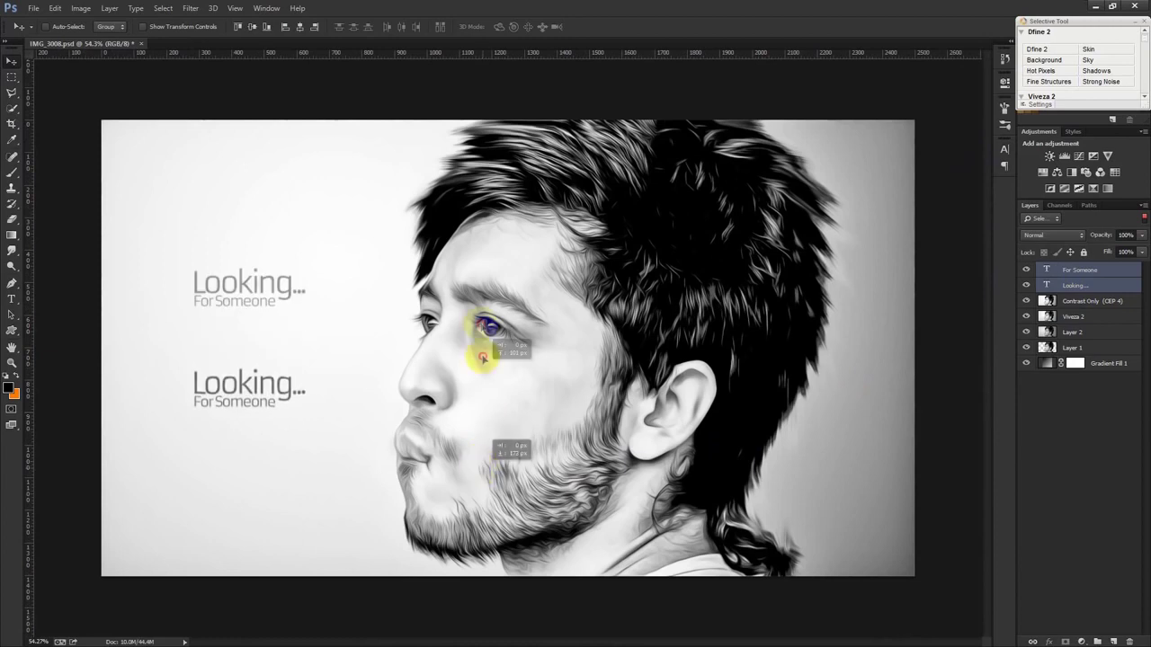
drag(483, 325, 481, 388)
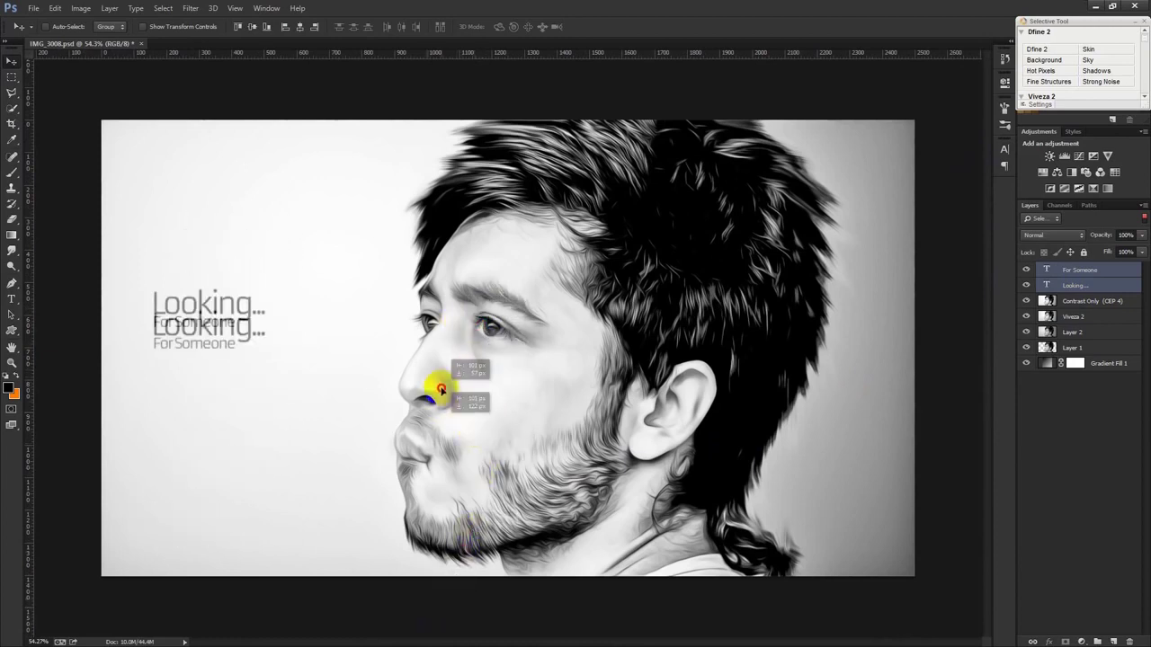
drag(481, 388, 478, 397)
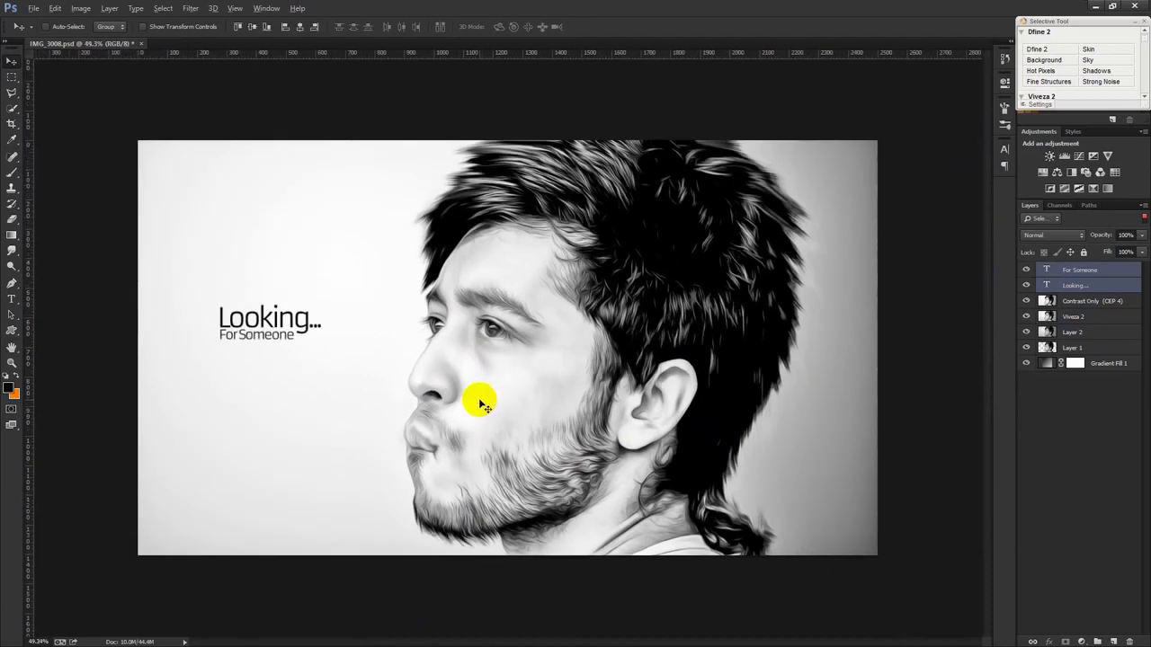